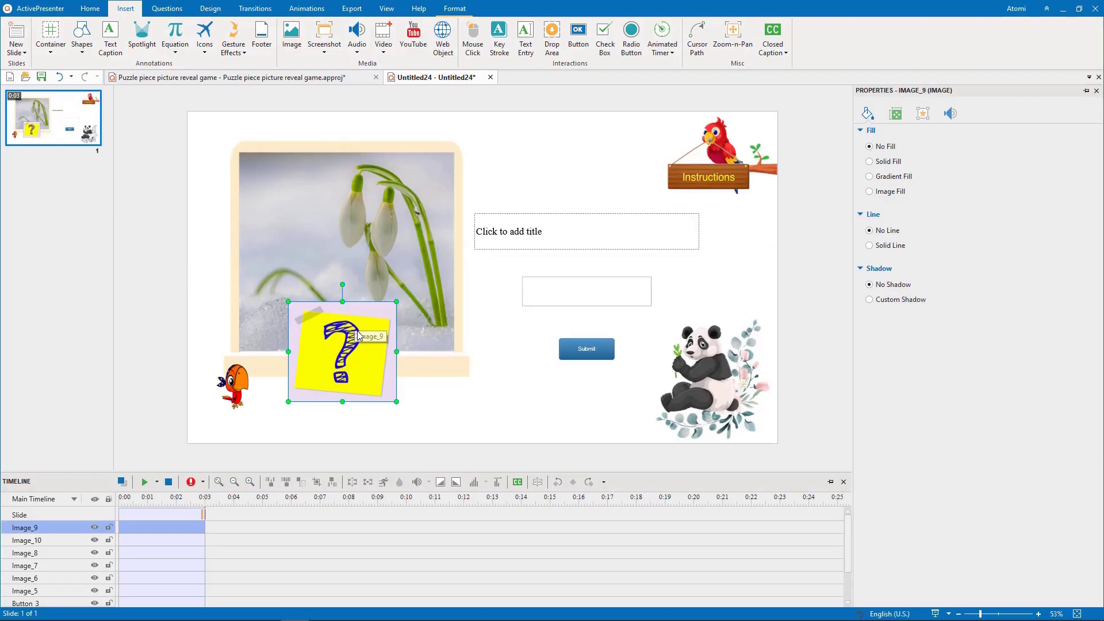
{"action": "left_click_drag", "start_coordinate": [358, 337], "coordinate": [390, 295]}
{"action": "left_click_drag", "start_coordinate": [389, 216], "coordinate": [285, 306]}
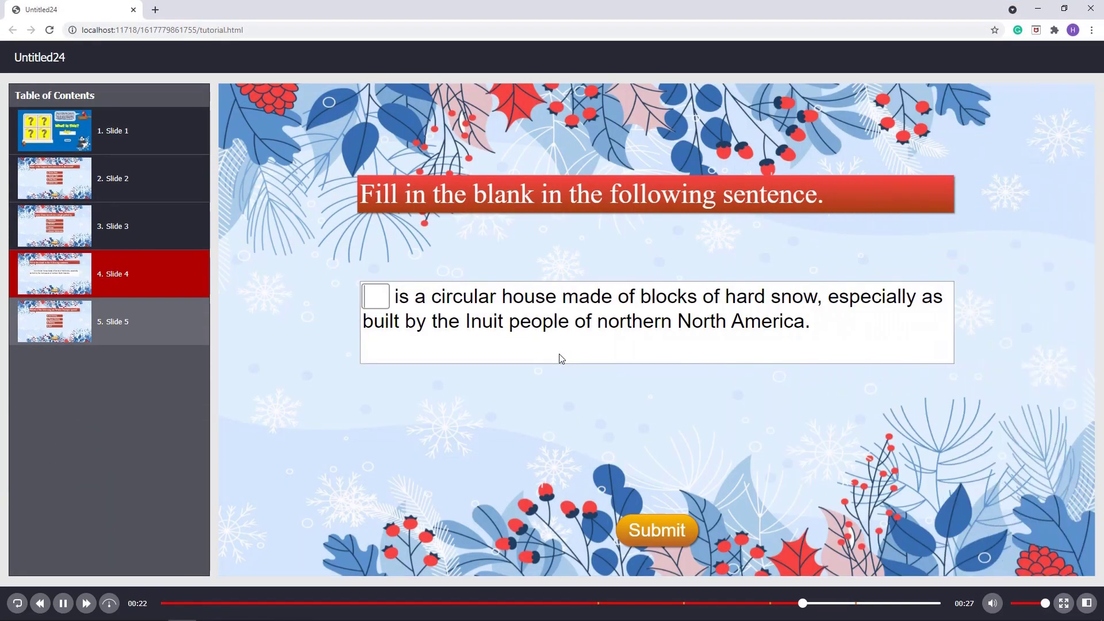
Step: In the published game, answer the fill-in-the-blank question with "igloo", submit it and continue
{"action": "type", "text": "gloo"}
{"action": "left_click", "coordinate": [656, 530]}
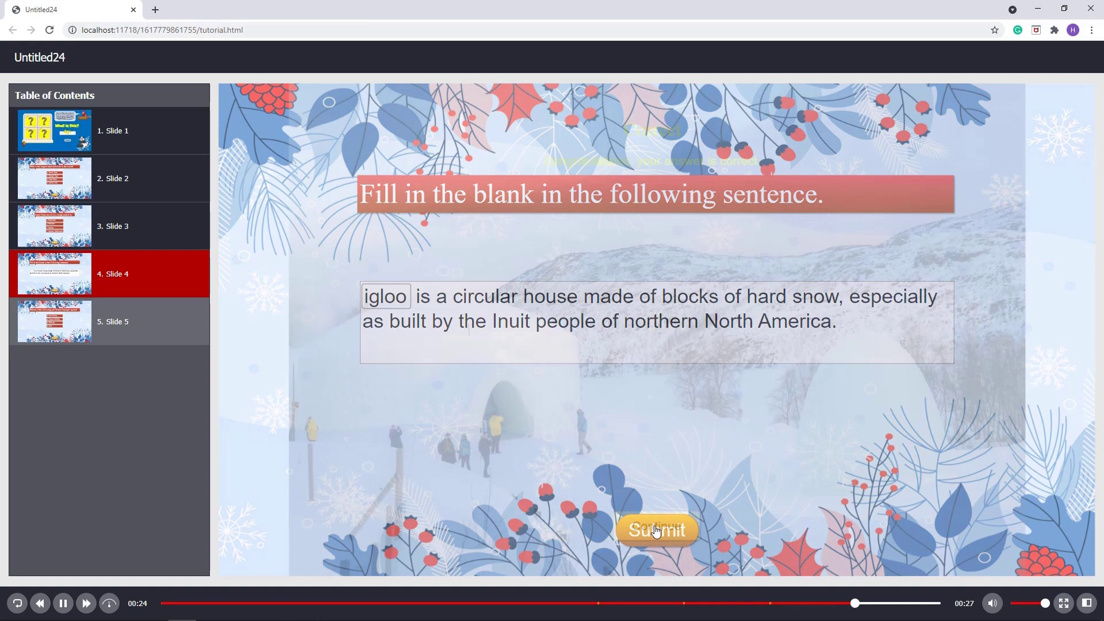
{"action": "left_click", "coordinate": [656, 528]}
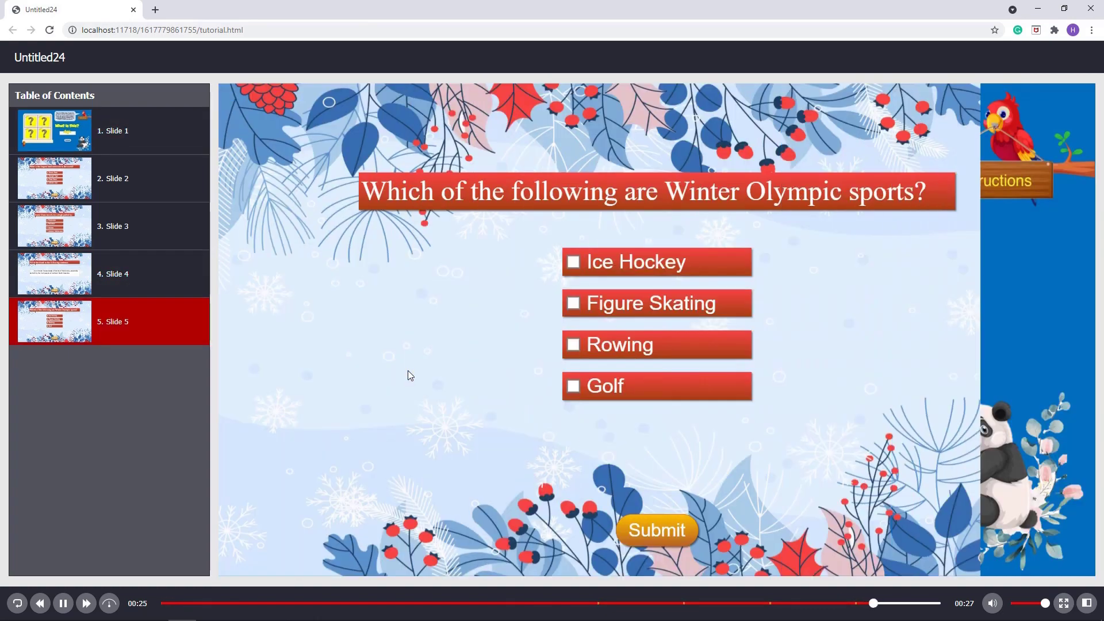
Step: Choose Ice Hockey, Figure Skating and Rowing as the Winter Olympic sports and submit the answer
{"action": "left_click", "coordinate": [613, 306]}
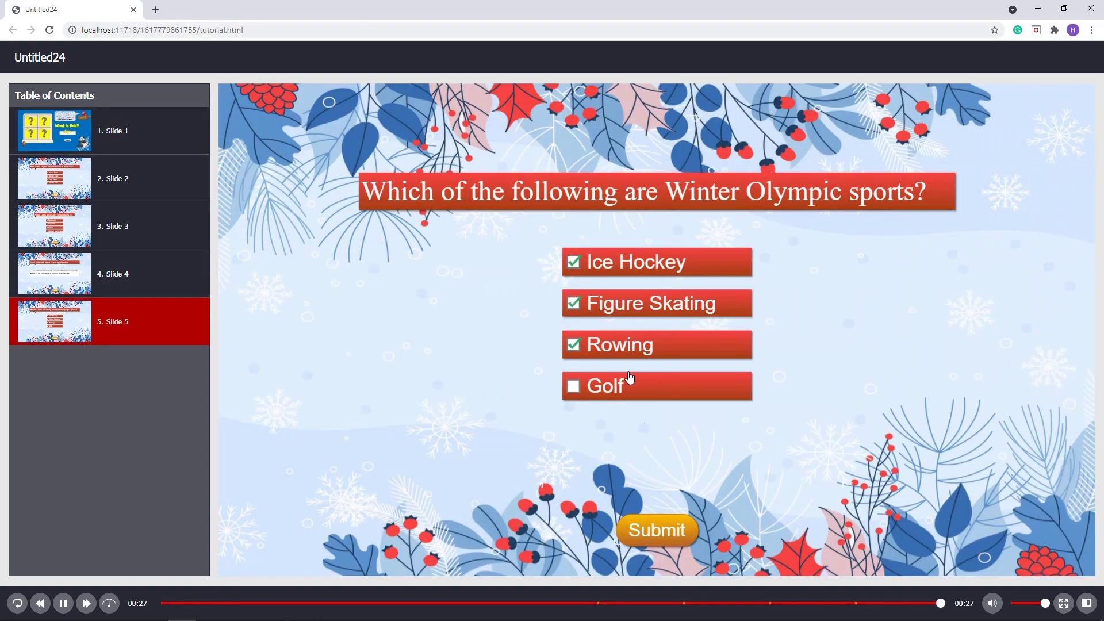
{"action": "left_click", "coordinate": [657, 529]}
{"action": "left_click", "coordinate": [670, 387]}
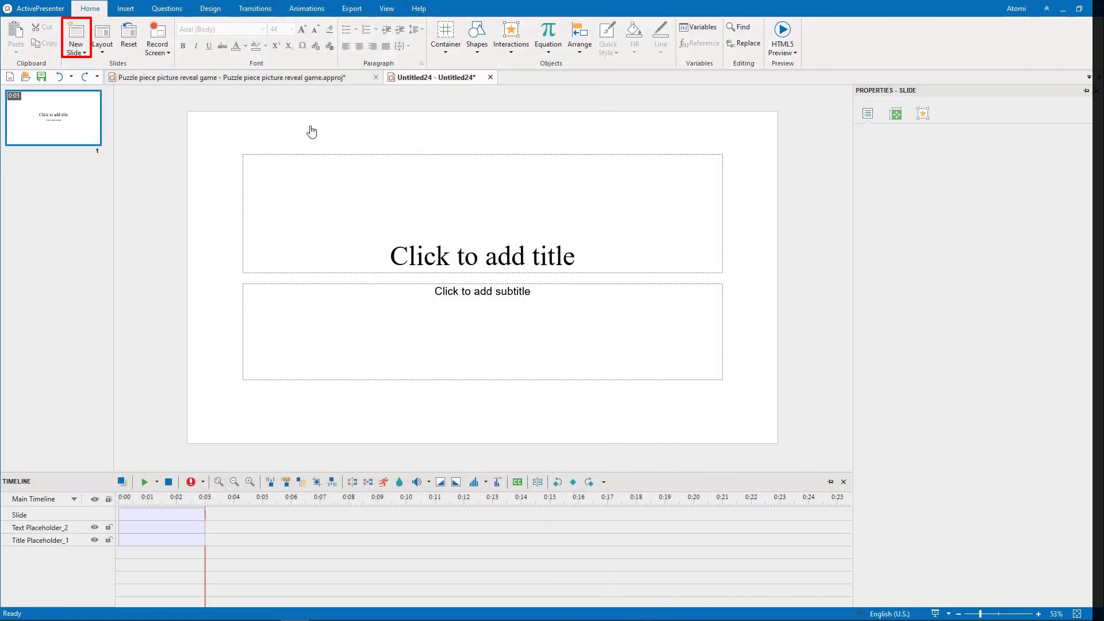
Step: Add a slide with the Question with Media layout and delete the original title slide
{"action": "left_click", "coordinate": [76, 44]}
{"action": "left_click", "coordinate": [97, 214]}
{"action": "left_click", "coordinate": [75, 136]}
{"action": "key", "text": "Delete"}
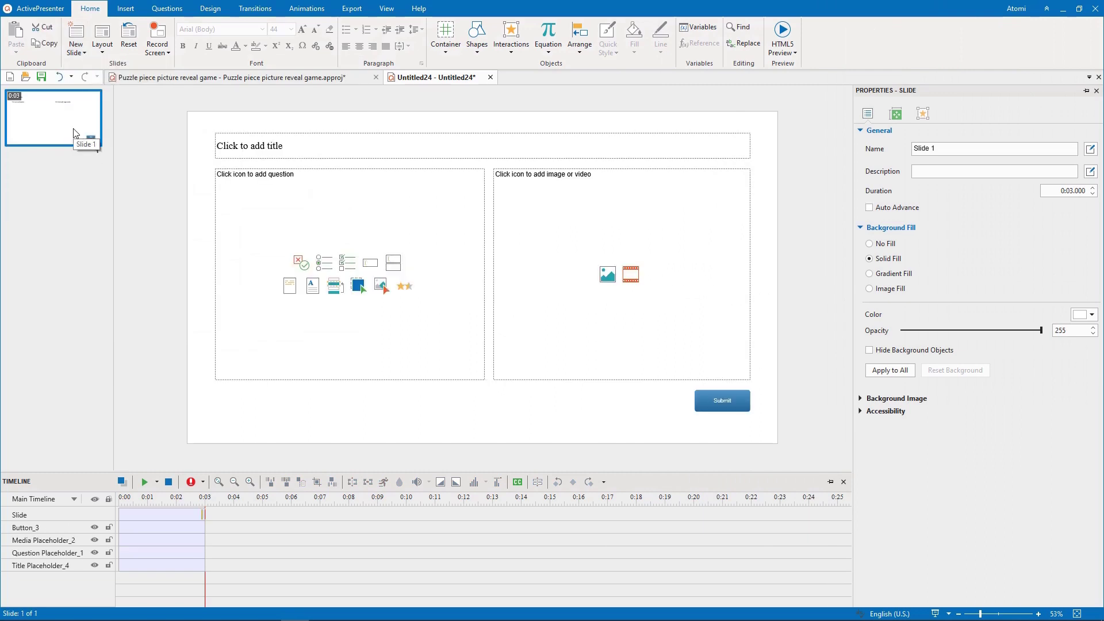
Step: Add a fill in text entry question to the slide and insert bird.png in the media placeholder
{"action": "left_click", "coordinate": [368, 265]}
{"action": "left_click", "coordinate": [608, 275]}
{"action": "left_click", "coordinate": [610, 295]}
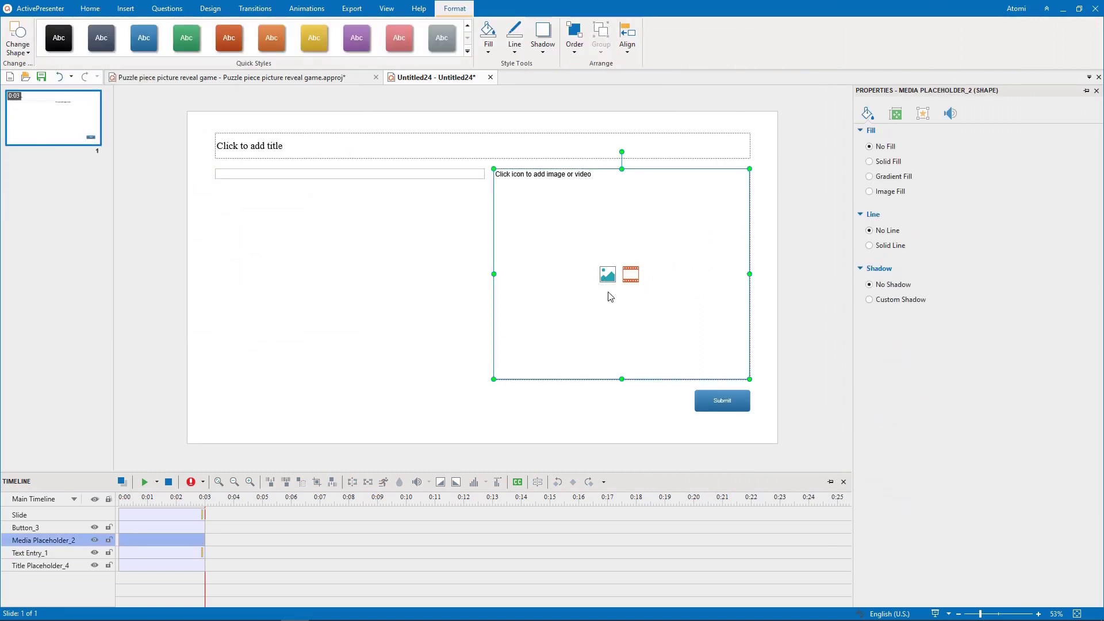
{"action": "left_click", "coordinate": [500, 95]}
{"action": "left_click", "coordinate": [461, 294]}
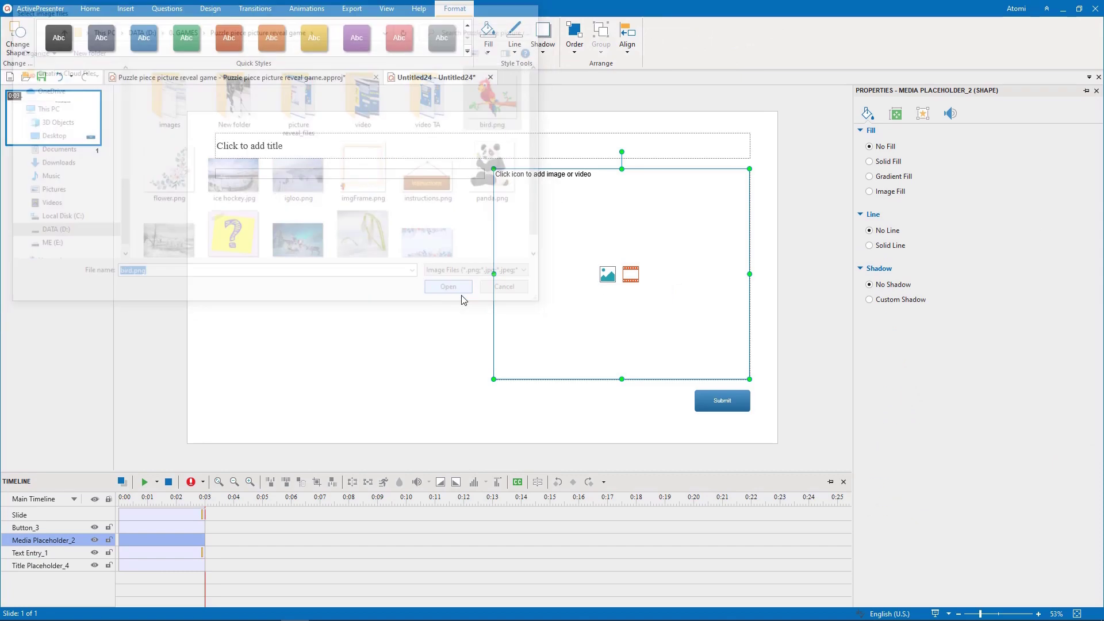
Step: Insert flower.png, imgFrame.png, instructions.png, panda.png, the question-mark note image and the snowdrop picture together on the slide
{"action": "left_click", "coordinate": [126, 9]}
{"action": "left_click", "coordinate": [290, 37]}
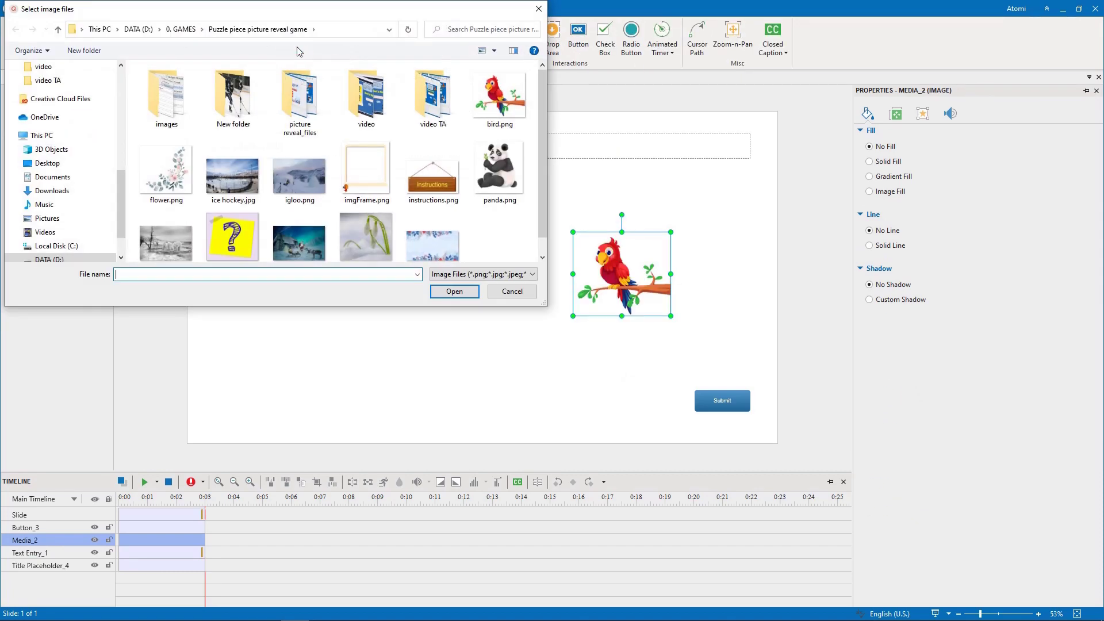
{"action": "left_click", "coordinate": [166, 172]}
{"action": "left_click", "coordinate": [366, 172], "text": "ctrl"}
{"action": "left_click", "coordinate": [434, 172], "text": "ctrl"}
{"action": "left_click", "coordinate": [488, 185], "text": "ctrl"}
{"action": "left_click", "coordinate": [233, 235], "text": "ctrl"}
{"action": "left_click", "coordinate": [366, 228], "text": "ctrl"}
{"action": "left_click", "coordinate": [454, 291]}
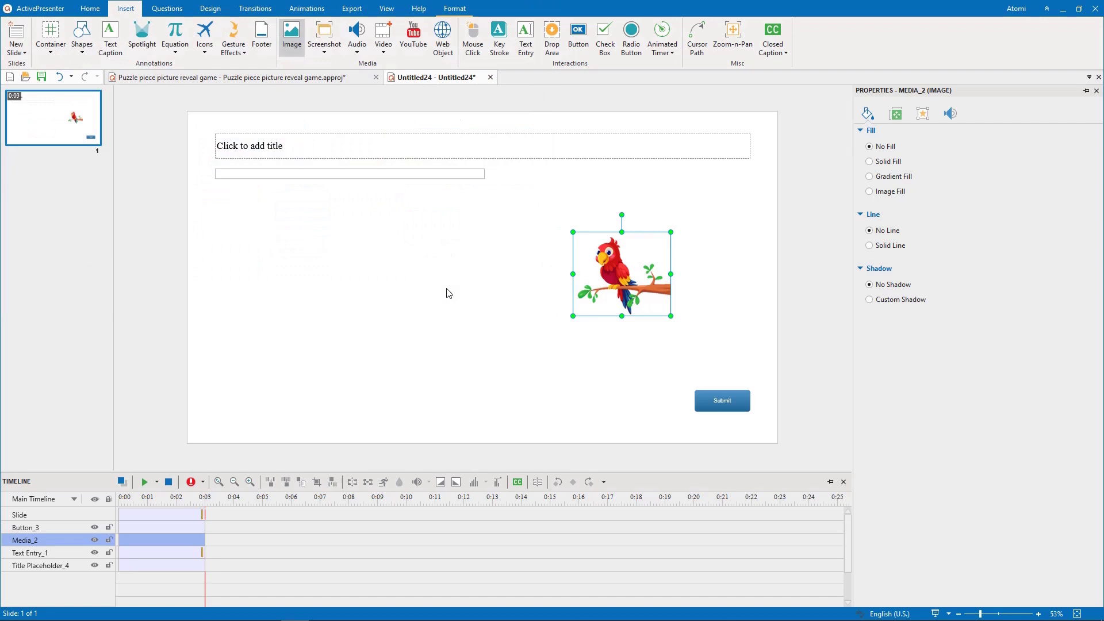
Step: Place the parrot in the slide's upper-right corner and cover the framed snowdrop picture with four question-mark tiles in a 2×2 grid
{"action": "left_click_drag", "start_coordinate": [617, 292], "coordinate": [724, 172]}
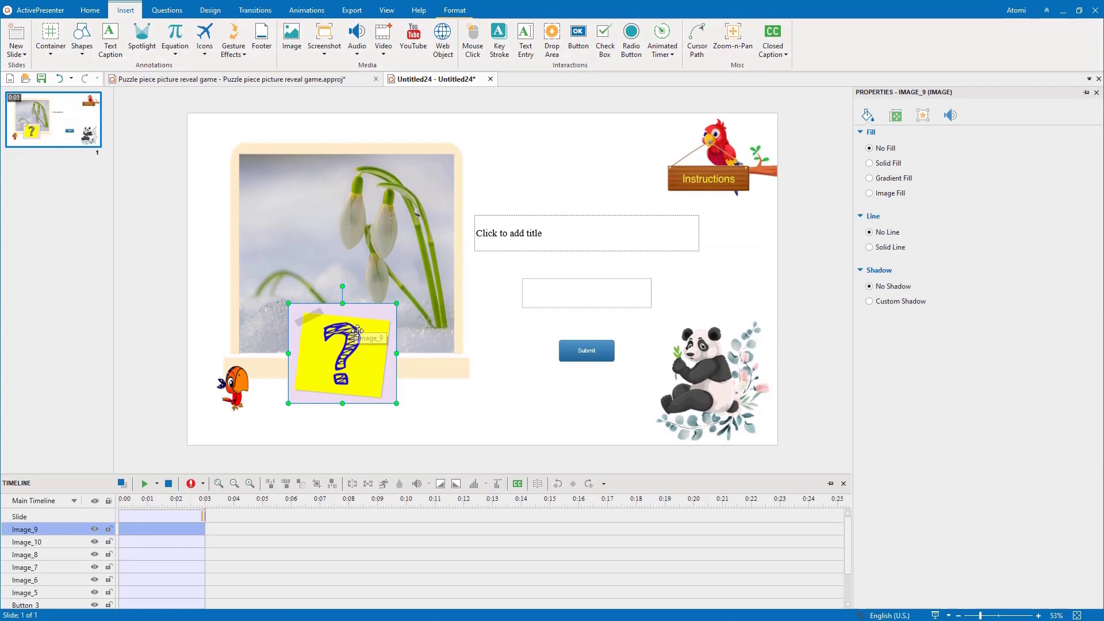
{"action": "left_click_drag", "start_coordinate": [358, 333], "coordinate": [412, 179]}
{"action": "key", "text": "ctrl+d"}
{"action": "key", "text": "ctrl+d"}
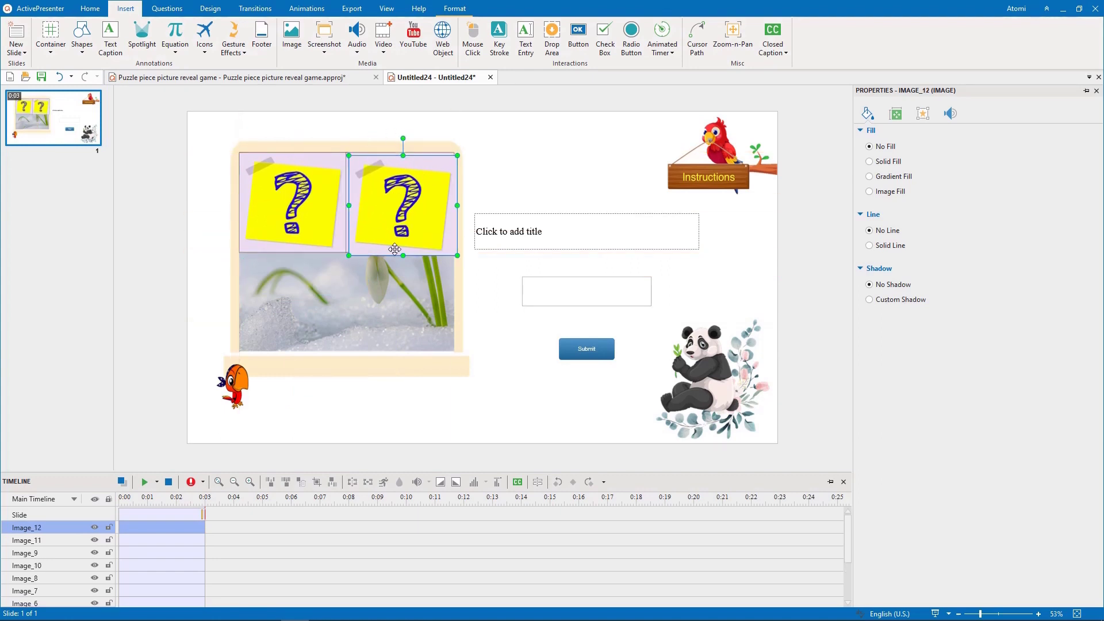
{"action": "left_click_drag", "start_coordinate": [394, 249], "coordinate": [392, 345]}
{"action": "key", "text": "ctrl+v"}
{"action": "left_click_drag", "start_coordinate": [395, 225], "coordinate": [284, 320]}
{"action": "left_click", "coordinate": [491, 321]}
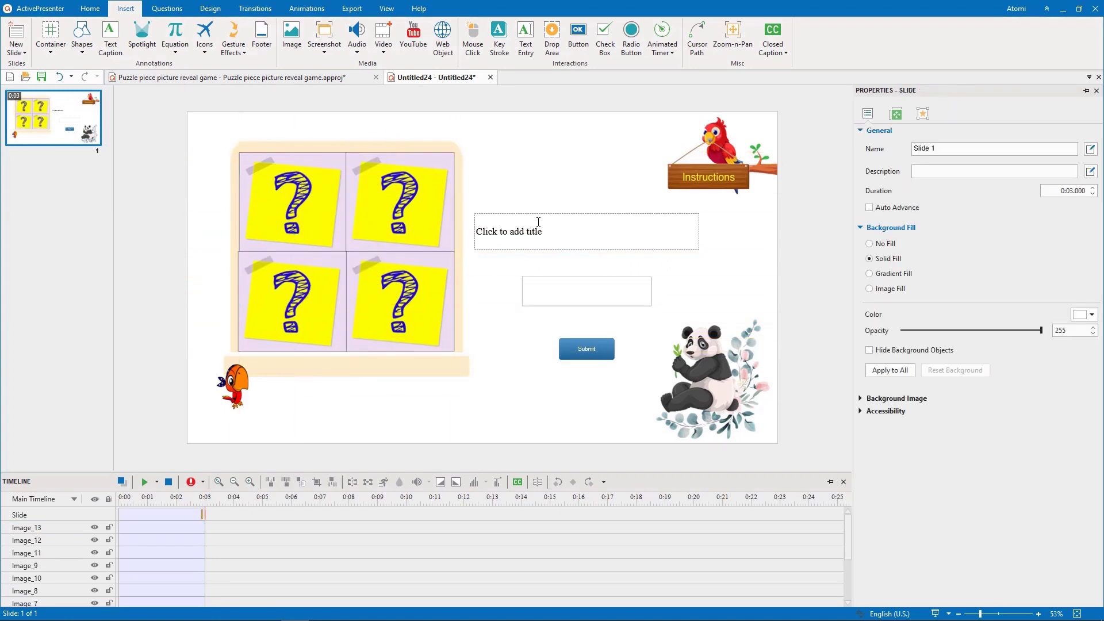
Step: Enter the slide title "What is this?" and set it in VL GhostKid AOE Pro at size 100
{"action": "left_click", "coordinate": [539, 222]}
{"action": "type", "text": "What is this?"}
{"action": "left_click", "coordinate": [547, 213]}
{"action": "left_click", "coordinate": [90, 8]}
{"action": "left_click", "coordinate": [246, 30]}
{"action": "type", "text": "VL GhostKid AOE Pro"}
{"action": "left_click", "coordinate": [271, 30]}
{"action": "type", "text": "1"}
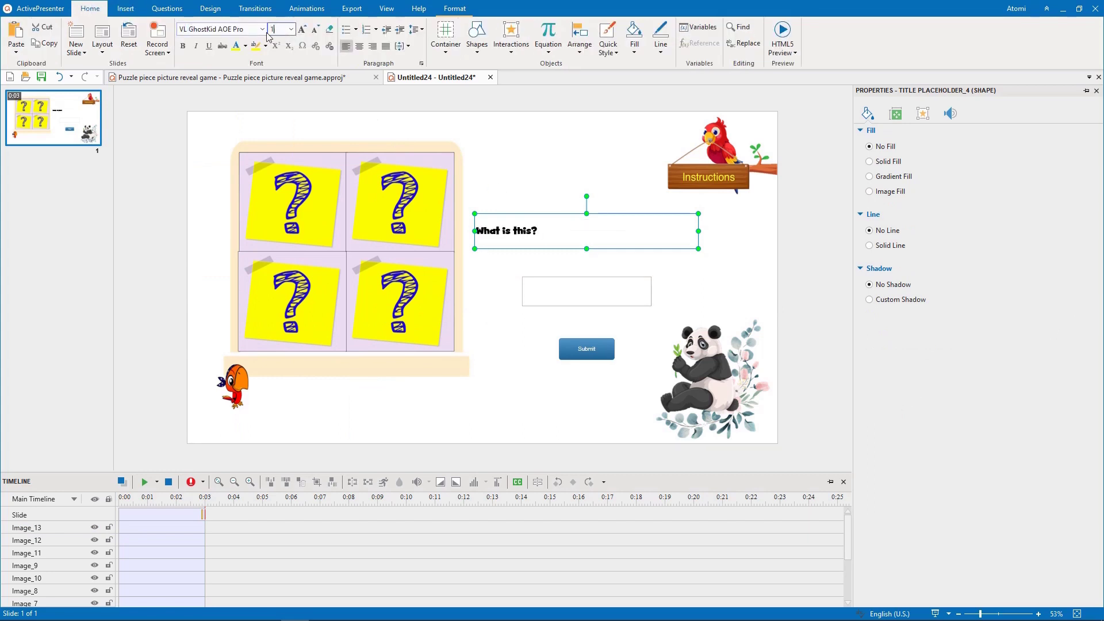
{"action": "type", "text": "00"}
{"action": "key", "text": "Return"}
Step: Adjust the title box, move the answer box and Submit button slightly down, and set the Submit text size to 40
{"action": "left_click_drag", "start_coordinate": [698, 231], "coordinate": [679, 230]}
{"action": "left_click_drag", "start_coordinate": [604, 248], "coordinate": [614, 256]}
{"action": "left_click_drag", "start_coordinate": [587, 349], "coordinate": [587, 356]}
{"action": "left_click_drag", "start_coordinate": [587, 291], "coordinate": [587, 297]}
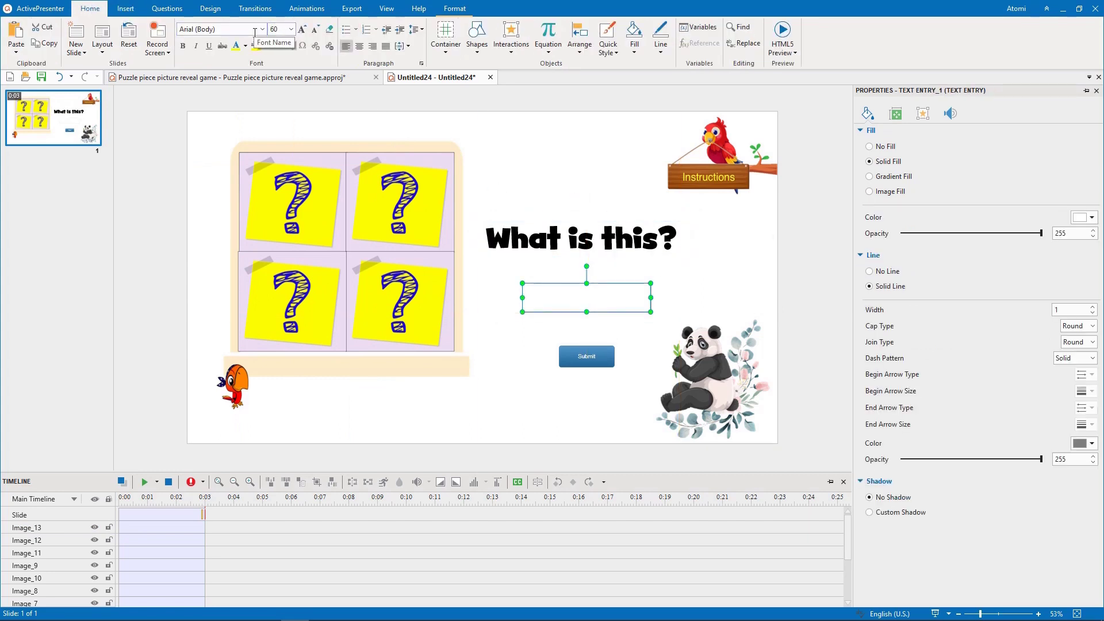
{"action": "key", "text": "Tab"}
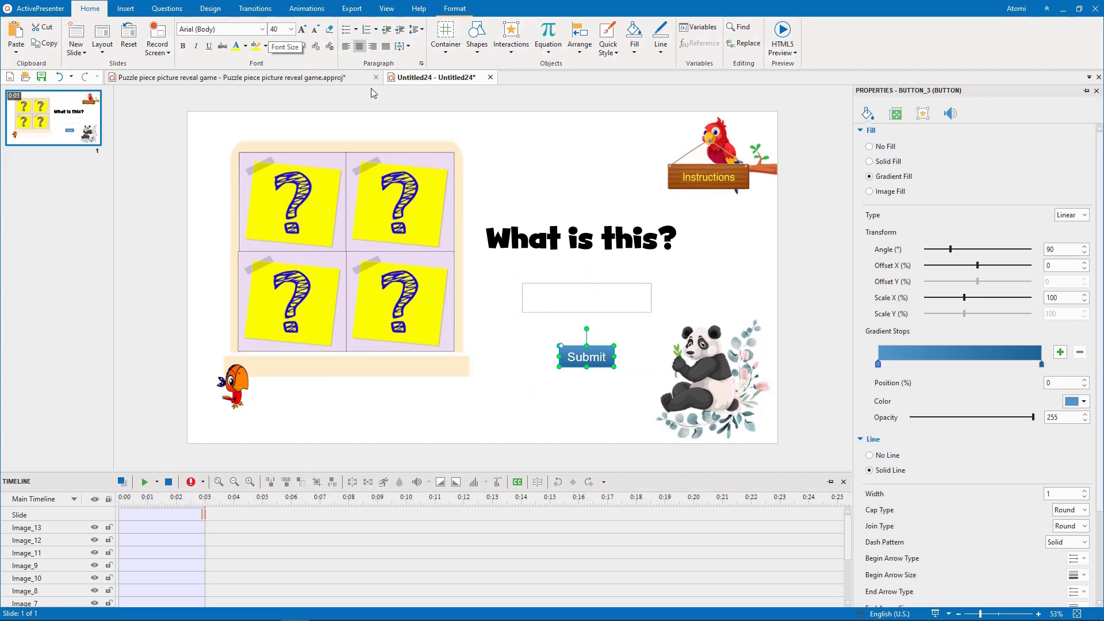
Step: Fill the slide background with solid blue and color the "What is this?" title yellow
{"action": "left_click", "coordinate": [371, 92]}
{"action": "left_click", "coordinate": [1084, 315]}
{"action": "left_click", "coordinate": [1062, 437]}
{"action": "left_click", "coordinate": [683, 222]}
{"action": "left_click", "coordinate": [246, 46]}
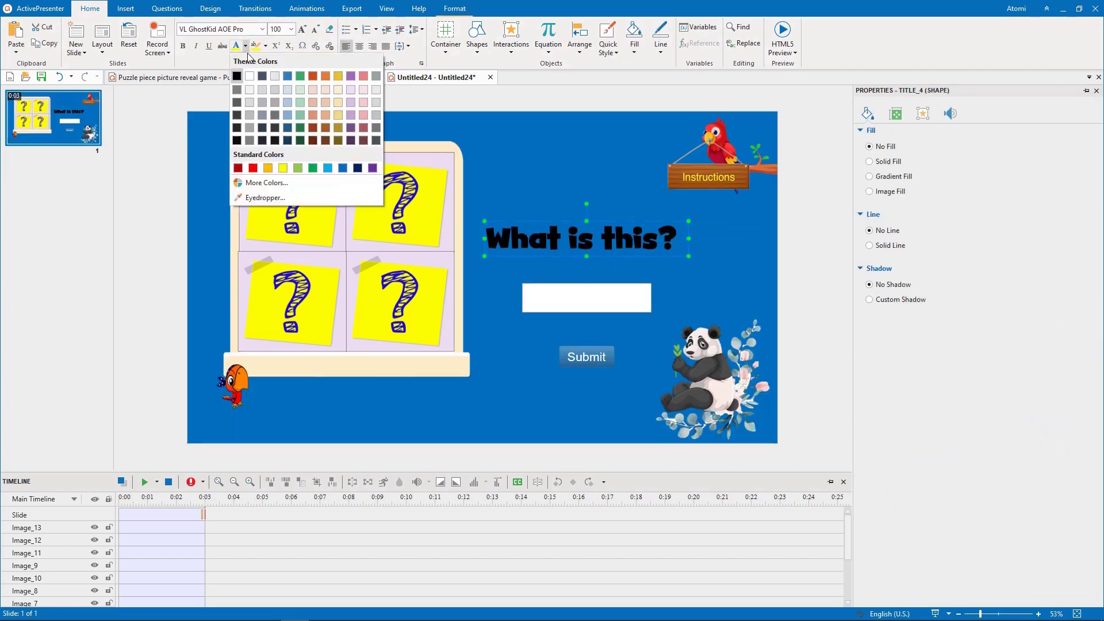
{"action": "left_click", "coordinate": [282, 168]}
Step: Apply the rounded light-blue theme style to the slide's Submit button
{"action": "left_click", "coordinate": [587, 357]}
{"action": "left_click", "coordinate": [455, 8]}
{"action": "left_click", "coordinate": [467, 50]}
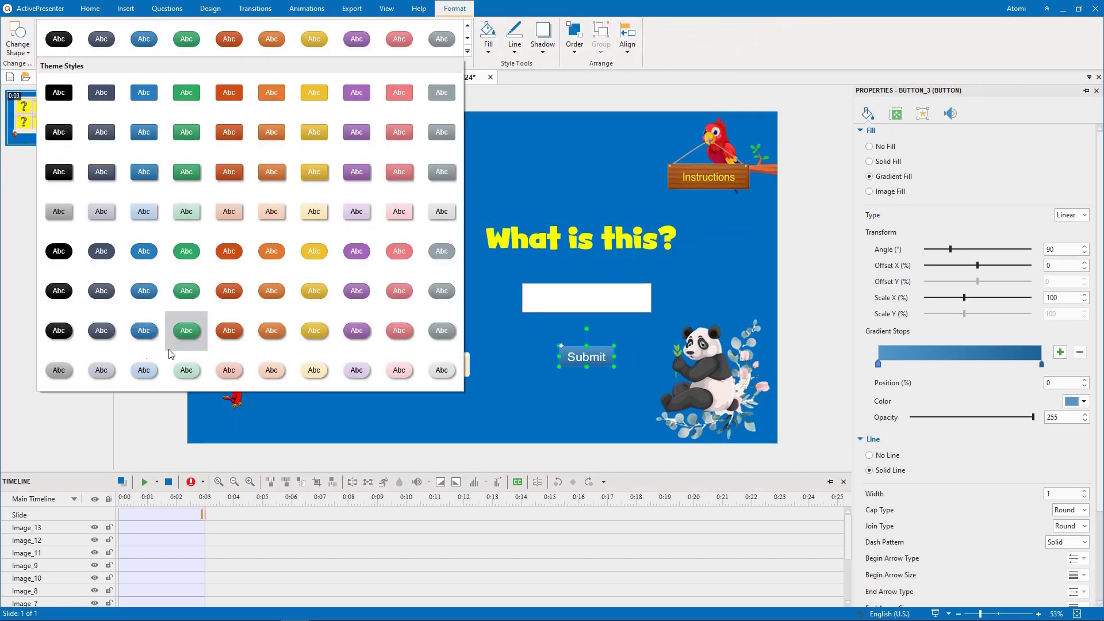
{"action": "left_click", "coordinate": [144, 370]}
{"action": "left_click", "coordinate": [202, 257]}
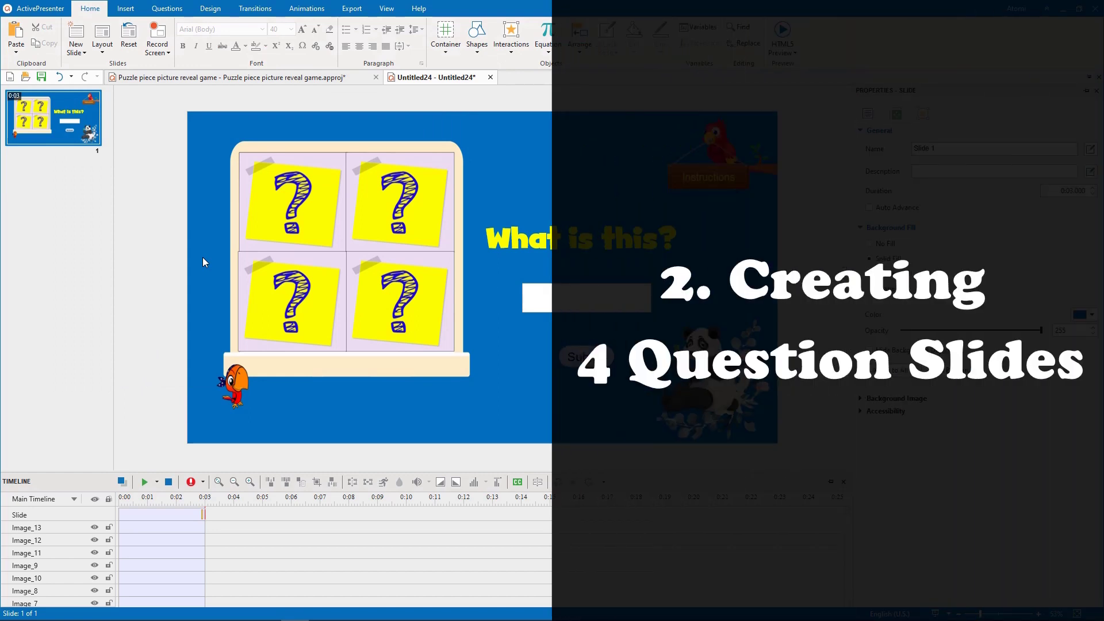
Step: In the slide master, fill the Question layout's background with the stretched winter background image
{"action": "left_click", "coordinate": [387, 9]}
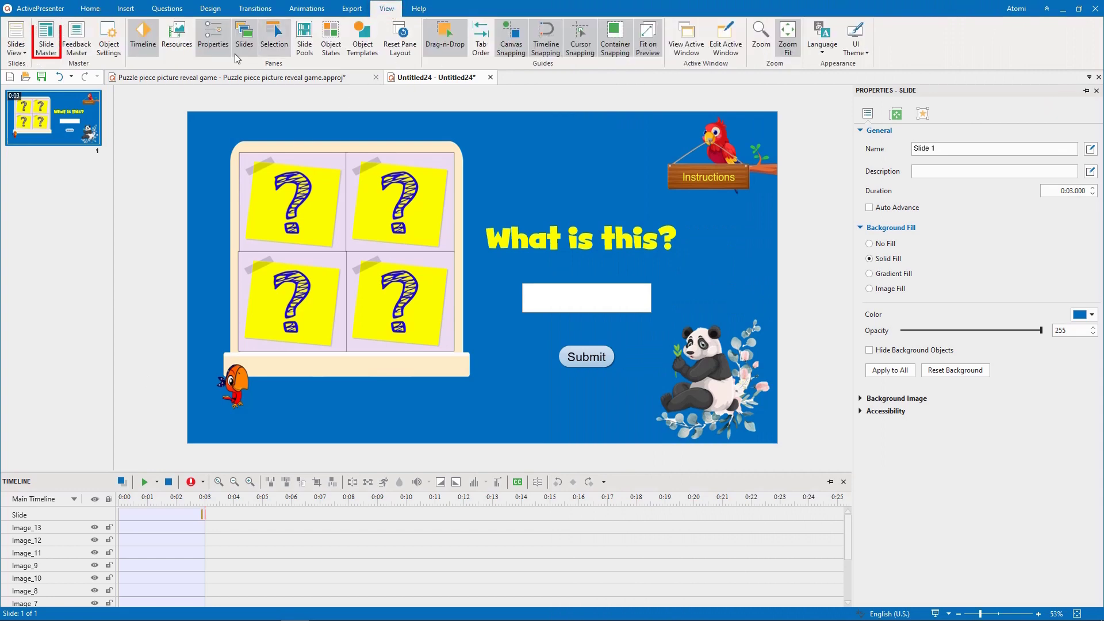
{"action": "left_click", "coordinate": [47, 37]}
{"action": "left_click", "coordinate": [65, 302]}
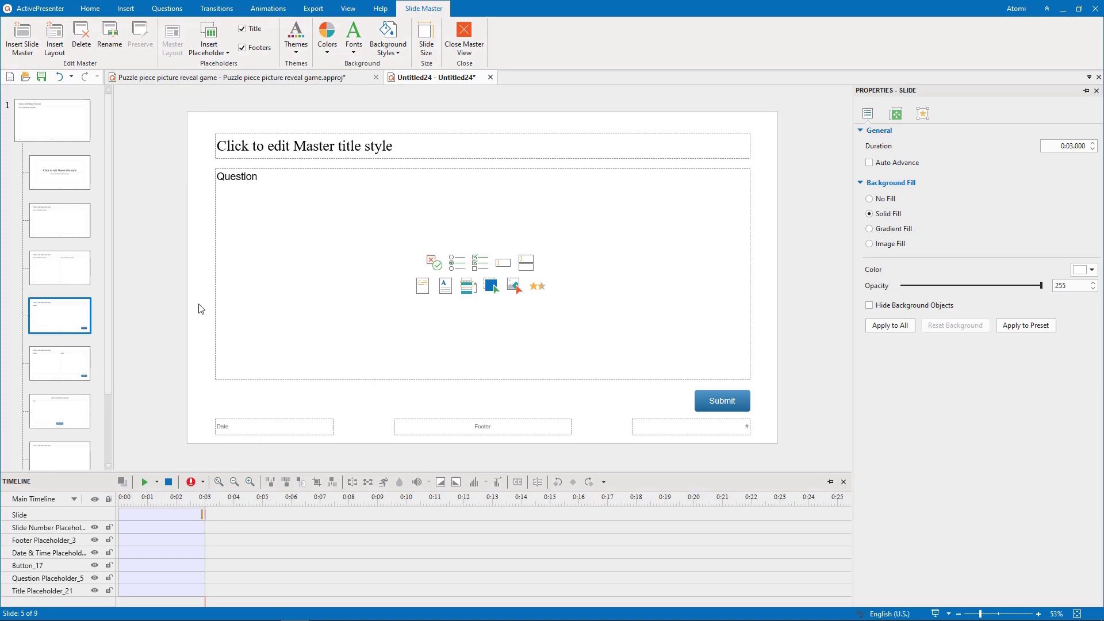
{"action": "left_click", "coordinate": [886, 247]}
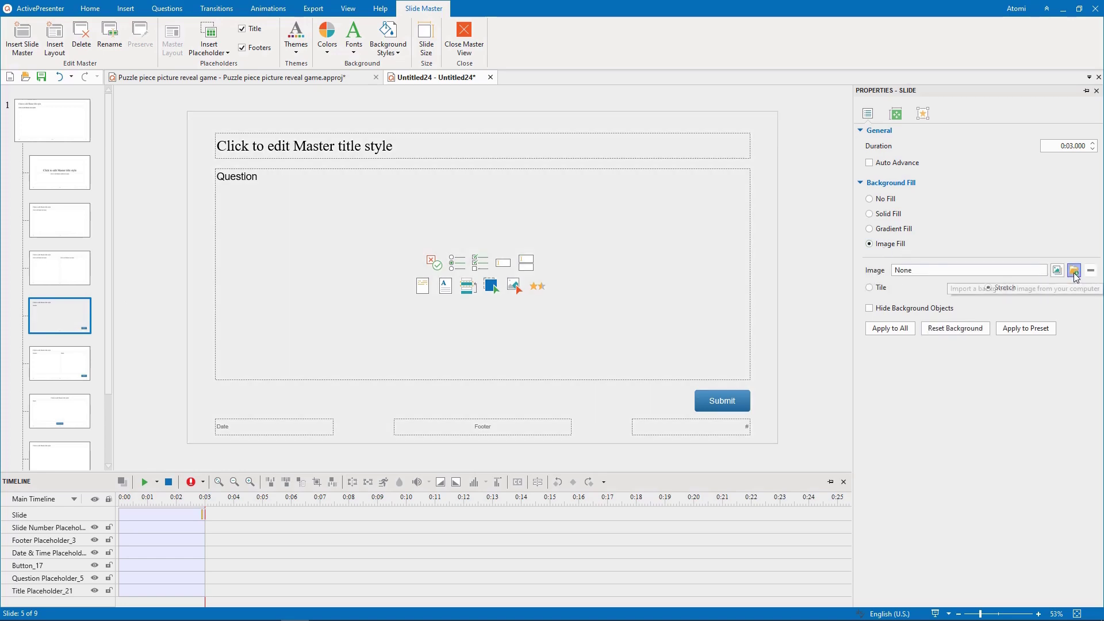
{"action": "left_click", "coordinate": [1074, 270]}
{"action": "scroll", "coordinate": [345, 184], "scroll_direction": "down", "scroll_amount": 1}
{"action": "left_click", "coordinate": [432, 233]}
{"action": "left_click", "coordinate": [455, 291]}
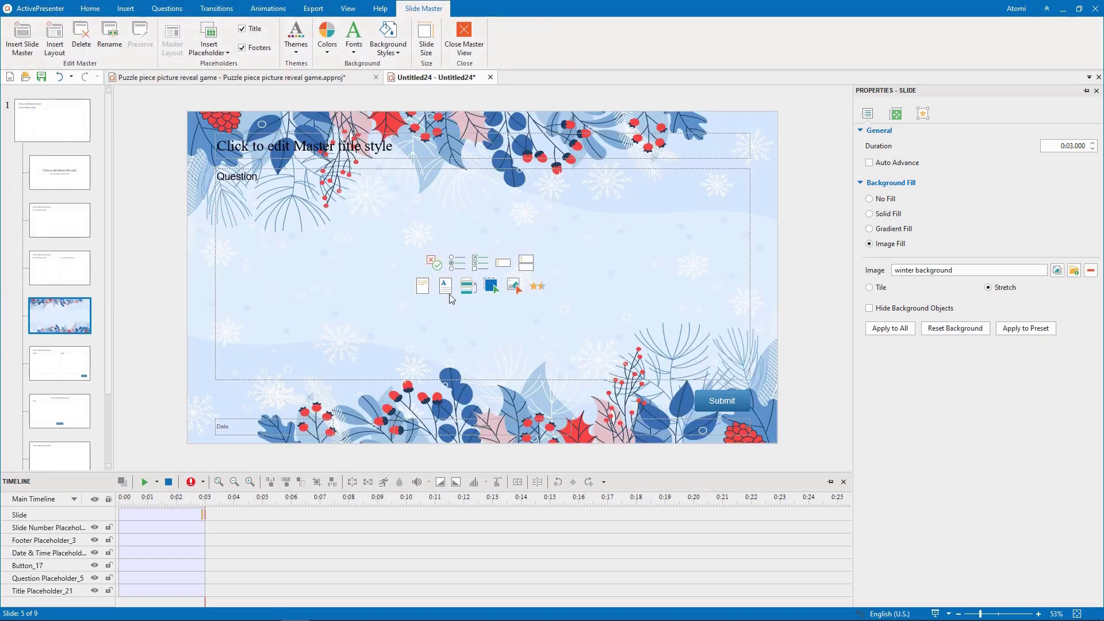
Step: Shrink and center the Question layout's title and question placeholders, and move the Submit button to the bottom center of the slide
{"action": "left_click", "coordinate": [431, 170]}
{"action": "left_click_drag", "start_coordinate": [215, 169], "coordinate": [623, 262]}
{"action": "left_click_drag", "start_coordinate": [705, 260], "coordinate": [502, 220]}
{"action": "left_click_drag", "start_coordinate": [519, 133], "coordinate": [520, 172]}
{"action": "left_click_drag", "start_coordinate": [750, 184], "coordinate": [616, 184]}
{"action": "left_click_drag", "start_coordinate": [520, 171], "coordinate": [587, 171]}
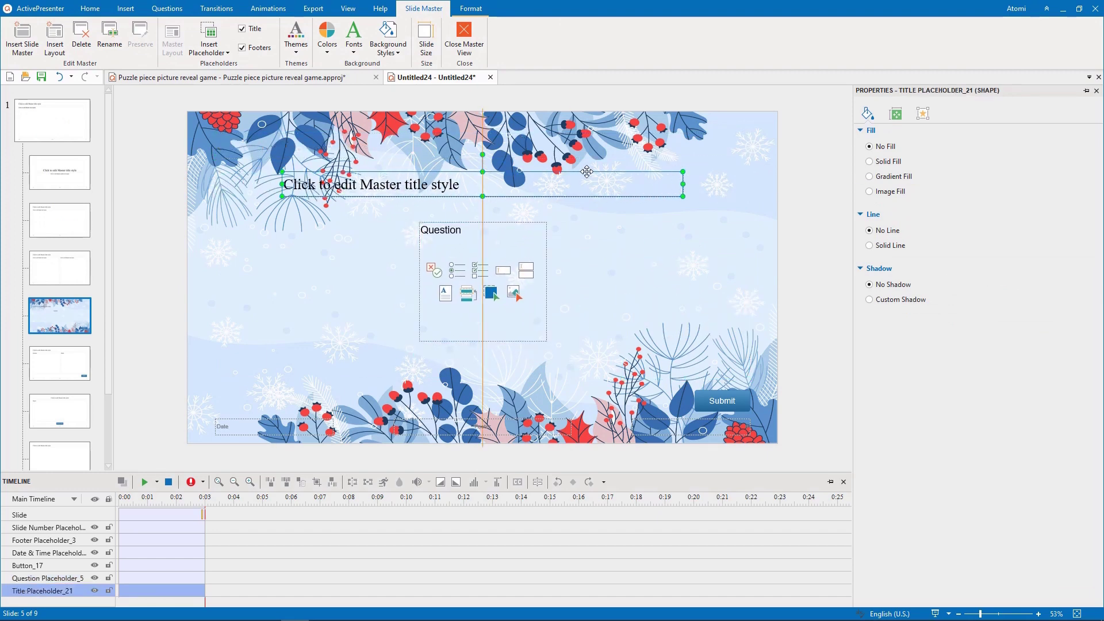
{"action": "left_click_drag", "start_coordinate": [723, 400], "coordinate": [482, 412]}
Step: Apply the orange-red gradient quick style to the title placeholder and change its first gradient stop to a brighter red
{"action": "left_click", "coordinate": [478, 184]}
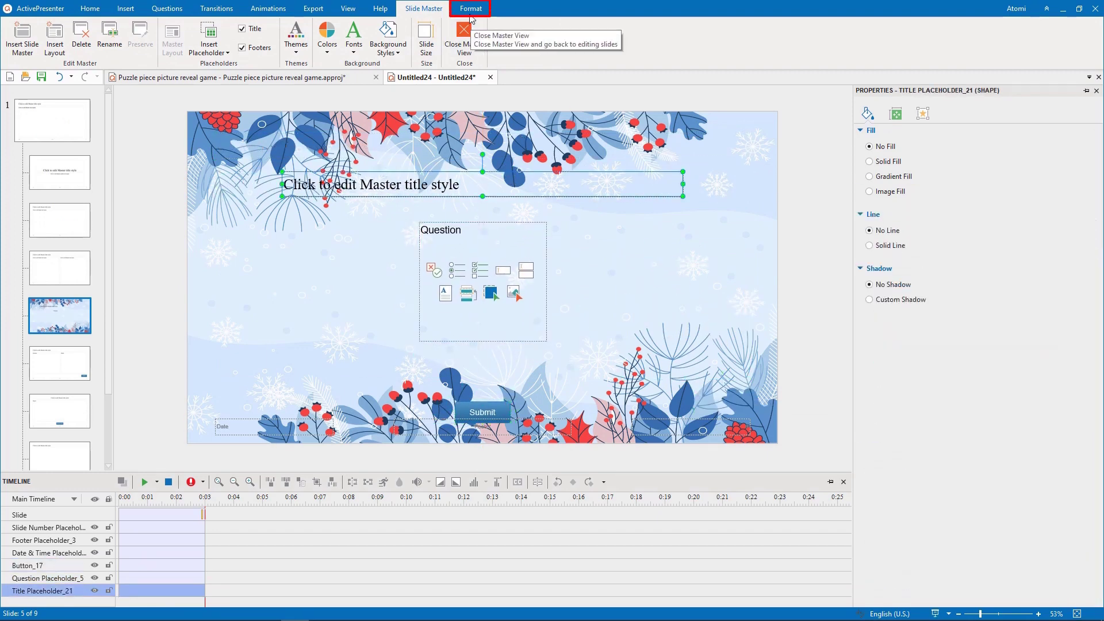
{"action": "left_click", "coordinate": [470, 8]}
{"action": "left_click", "coordinate": [467, 51]}
{"action": "left_click", "coordinate": [237, 299]}
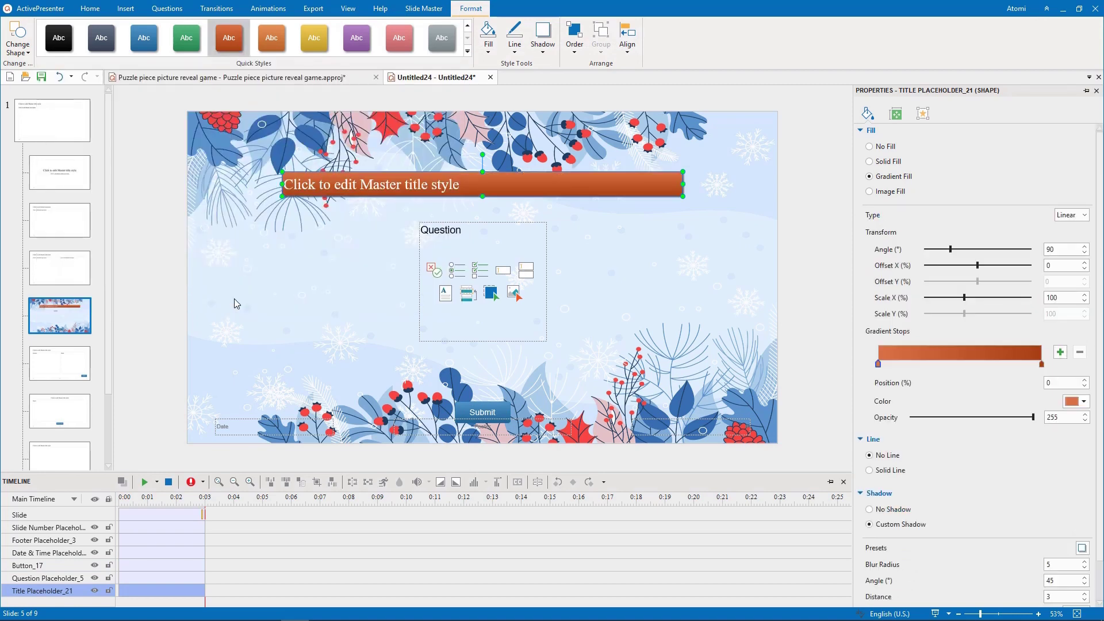
{"action": "left_click", "coordinate": [1082, 402]}
{"action": "left_click", "coordinate": [1012, 547]}
{"action": "left_click", "coordinate": [395, 121]}
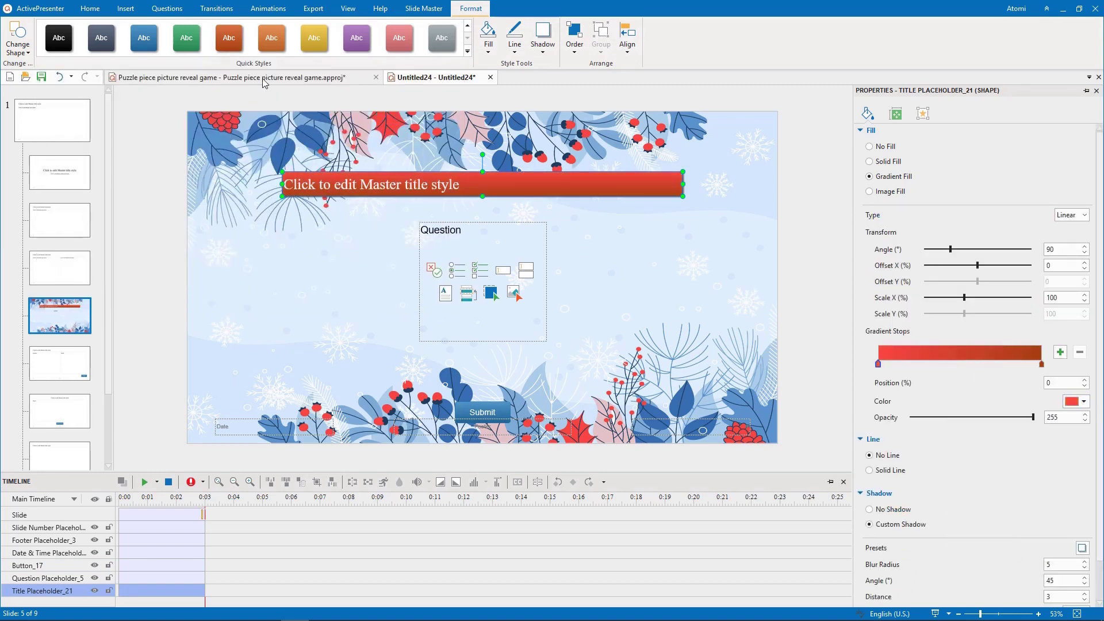
Step: Give the Question layout's Submit button an orange style with text size 40 and close the master view
{"action": "left_click", "coordinate": [86, 10]}
{"action": "type", "text": "40"}
{"action": "key", "text": "Return"}
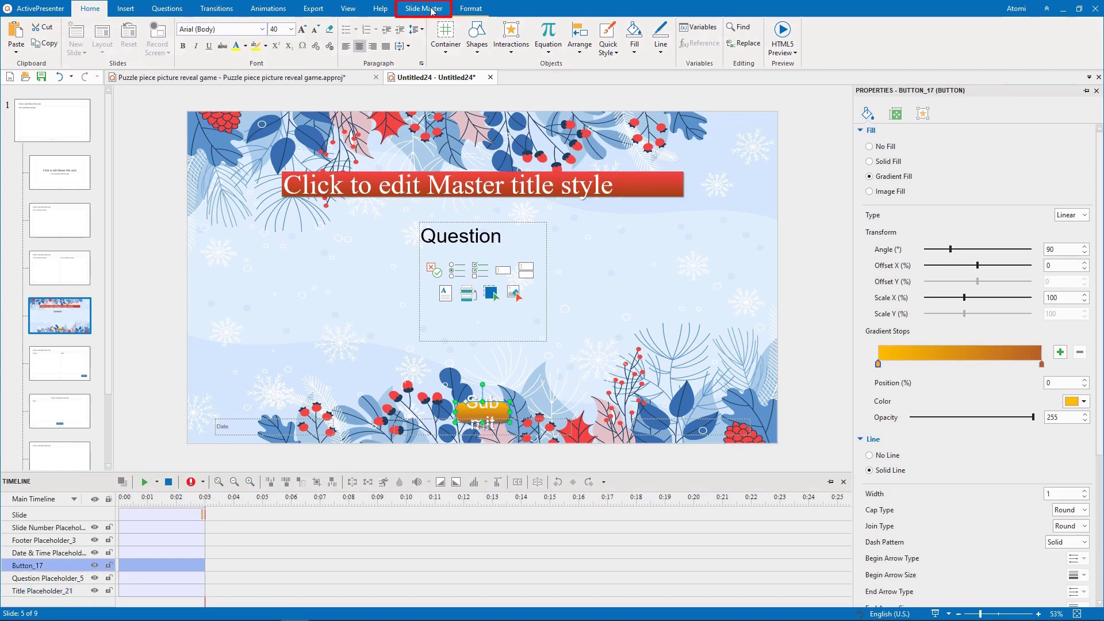
{"action": "left_click", "coordinate": [433, 10]}
{"action": "left_click", "coordinate": [459, 33]}
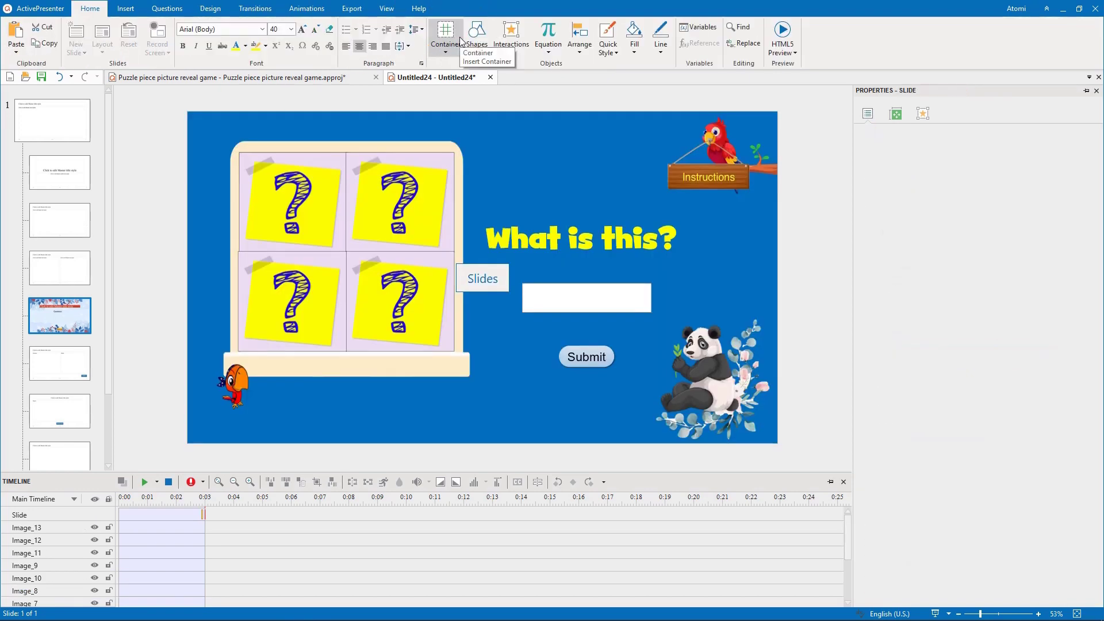
Step: Add four new slides that use the winter-themed Question layout
{"action": "left_click", "coordinate": [77, 50]}
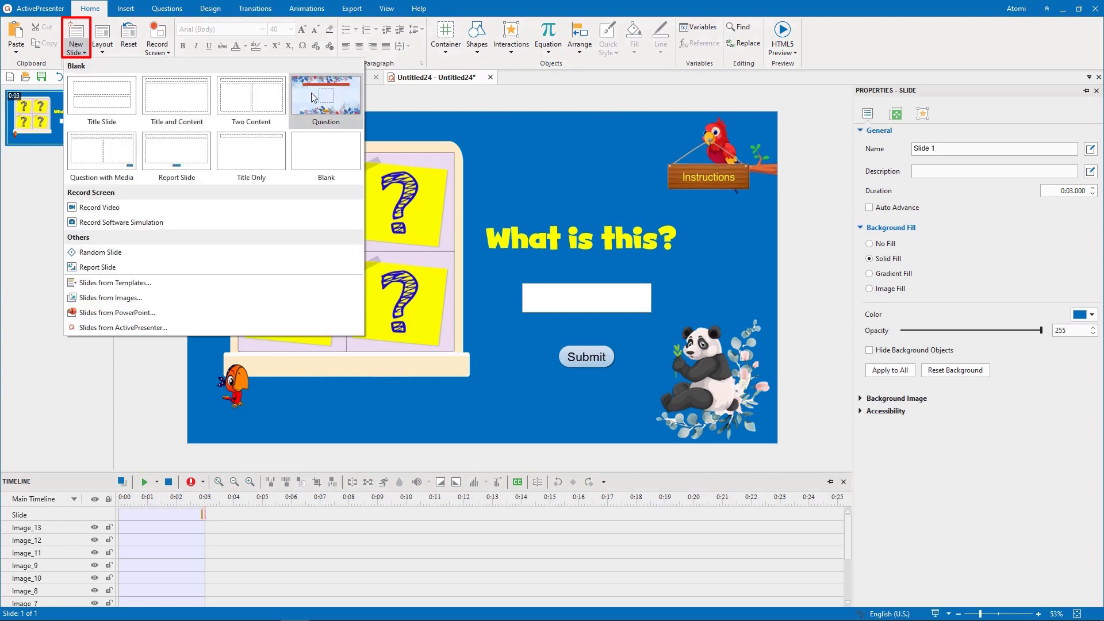
{"action": "left_click", "coordinate": [314, 97]}
{"action": "left_click", "coordinate": [77, 49]}
{"action": "left_click", "coordinate": [305, 98]}
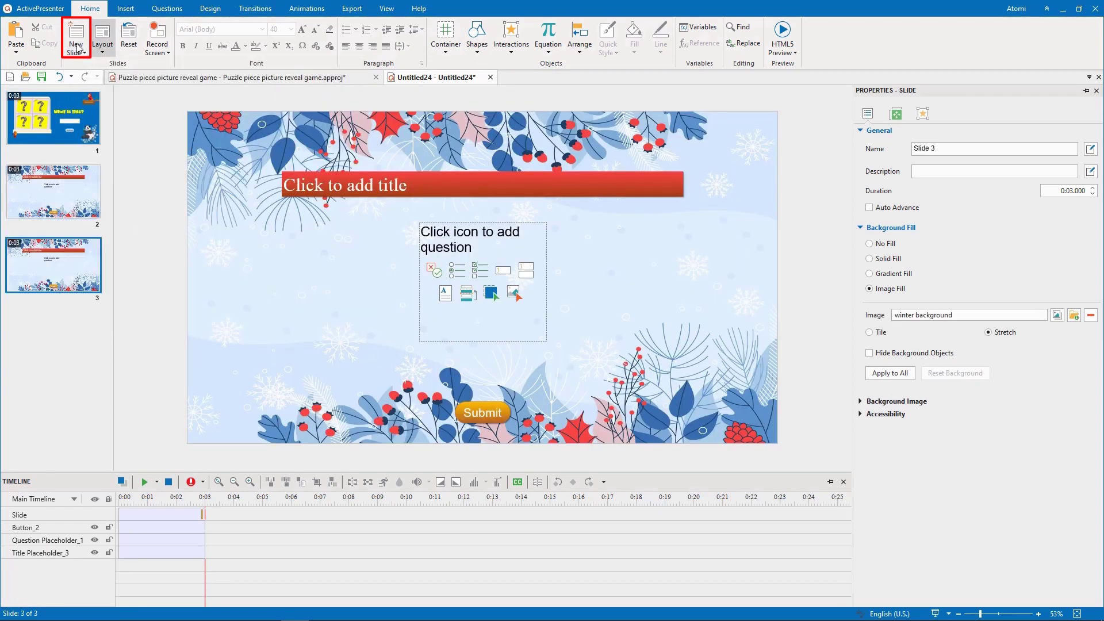
{"action": "left_click", "coordinate": [76, 49]}
{"action": "left_click", "coordinate": [327, 95]}
{"action": "left_click", "coordinate": [77, 50]}
{"action": "left_click", "coordinate": [329, 102]}
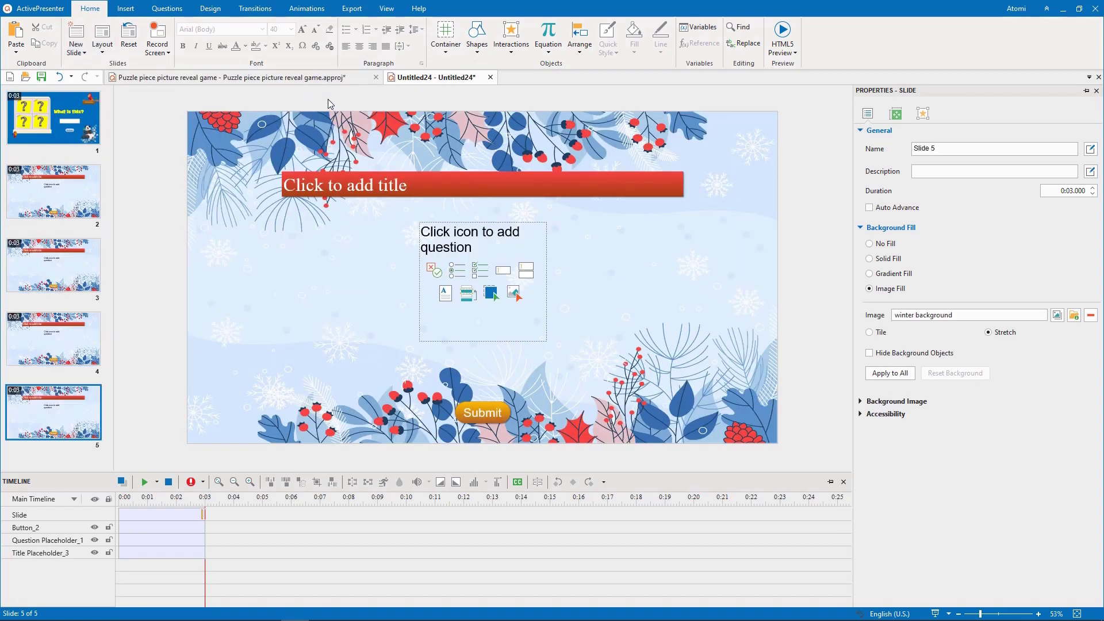
Step: On slide 2, enter the title "What is the largest land carnivore in the world?"
{"action": "left_click", "coordinate": [98, 198]}
{"action": "left_click", "coordinate": [362, 184]}
{"action": "type", "text": "Wh"}
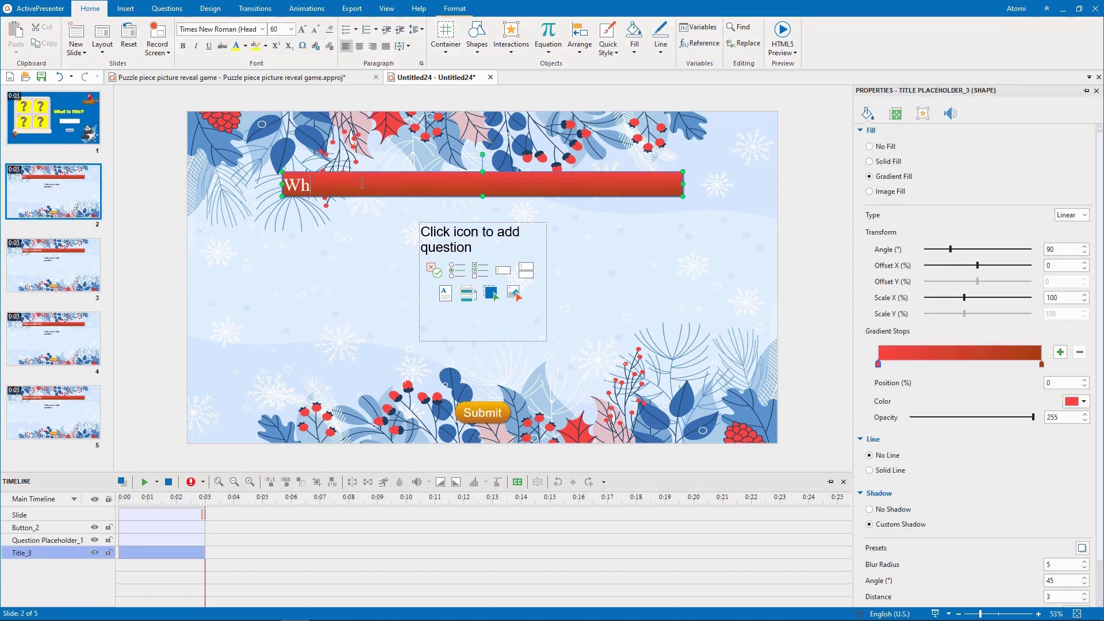
{"action": "type", "text": "at is the largest land carnivore in the world?"}
Step: Insert a multiple choice question with the answers Brown Bear, Bengal Tiger, Polar Bear and African Lion
{"action": "left_click", "coordinate": [456, 270]}
{"action": "left_click", "coordinate": [460, 235]}
{"action": "type", "text": "Brown Bear"}
{"action": "left_click", "coordinate": [461, 253]}
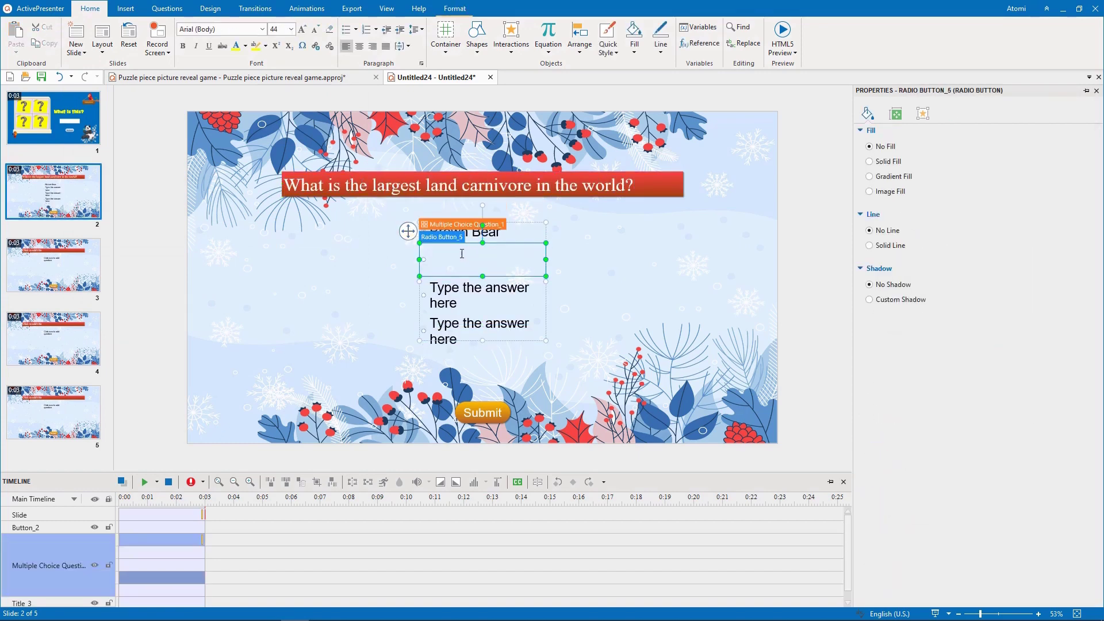
{"action": "type", "text": "Bengal Tiger"}
{"action": "left_click", "coordinate": [457, 275]}
{"action": "type", "text": "Polar Bear"}
{"action": "left_click", "coordinate": [456, 296]}
Step: Give the question's answers an outlined radio button style with a yellow mark and set Polar Bear as the correct answer
{"action": "left_click", "coordinate": [460, 222]}
{"action": "left_click", "coordinate": [454, 8]}
{"action": "left_click", "coordinate": [424, 52]}
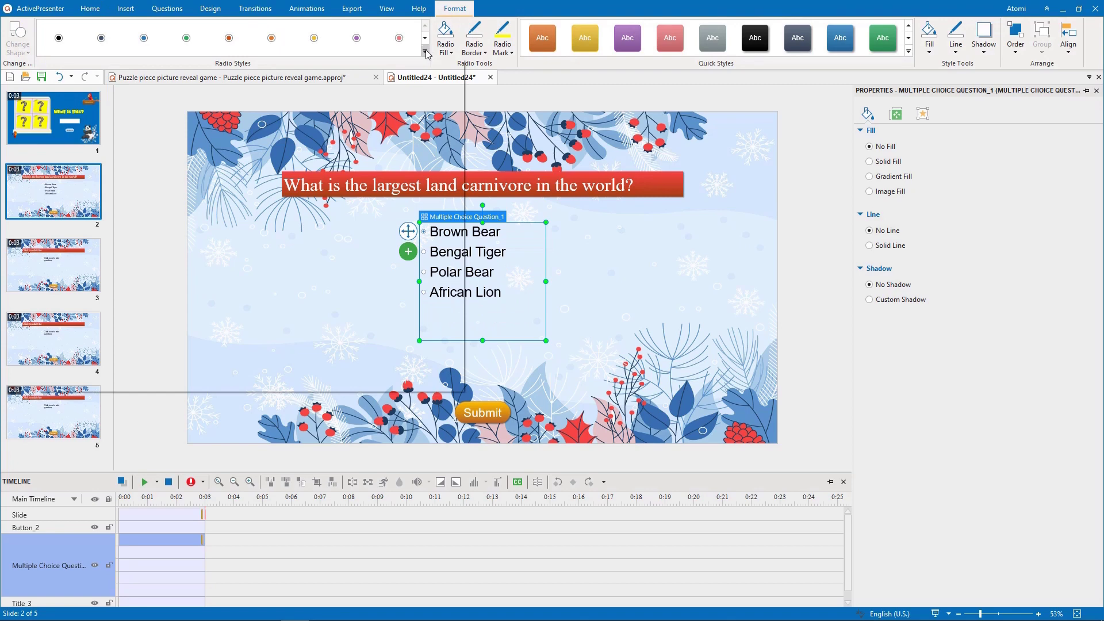
{"action": "left_click", "coordinate": [144, 38]}
{"action": "left_click", "coordinate": [502, 48]}
{"action": "left_click", "coordinate": [539, 170]}
{"action": "left_click", "coordinate": [427, 271]}
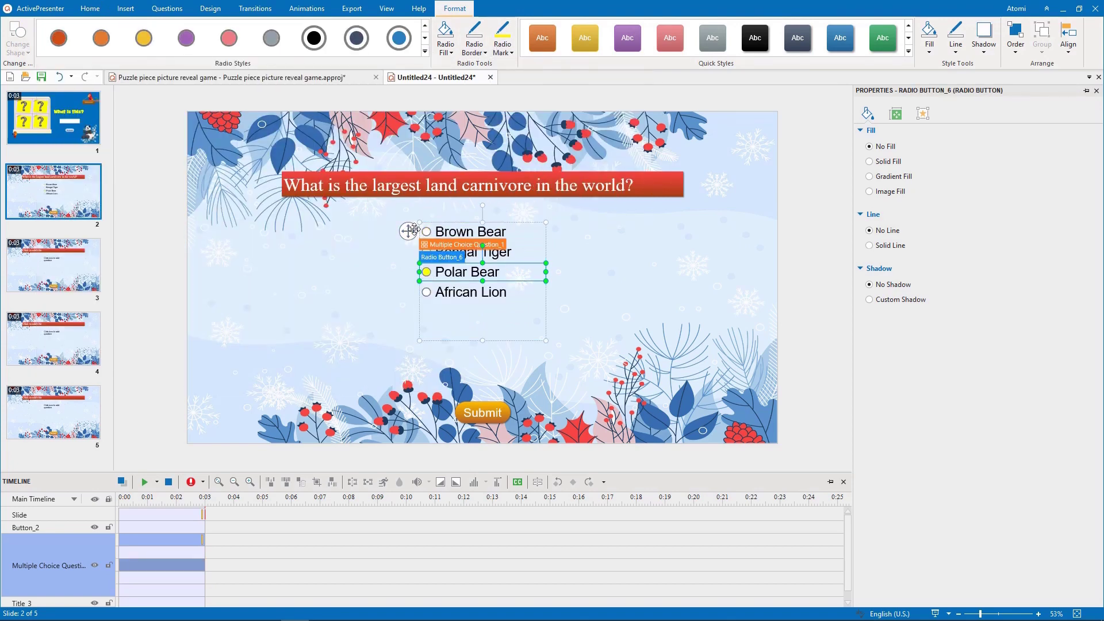
Step: Apply a dark orange gradient quick style with a shadow to the answers and set the first gradient stop to red
{"action": "left_click", "coordinate": [909, 50]}
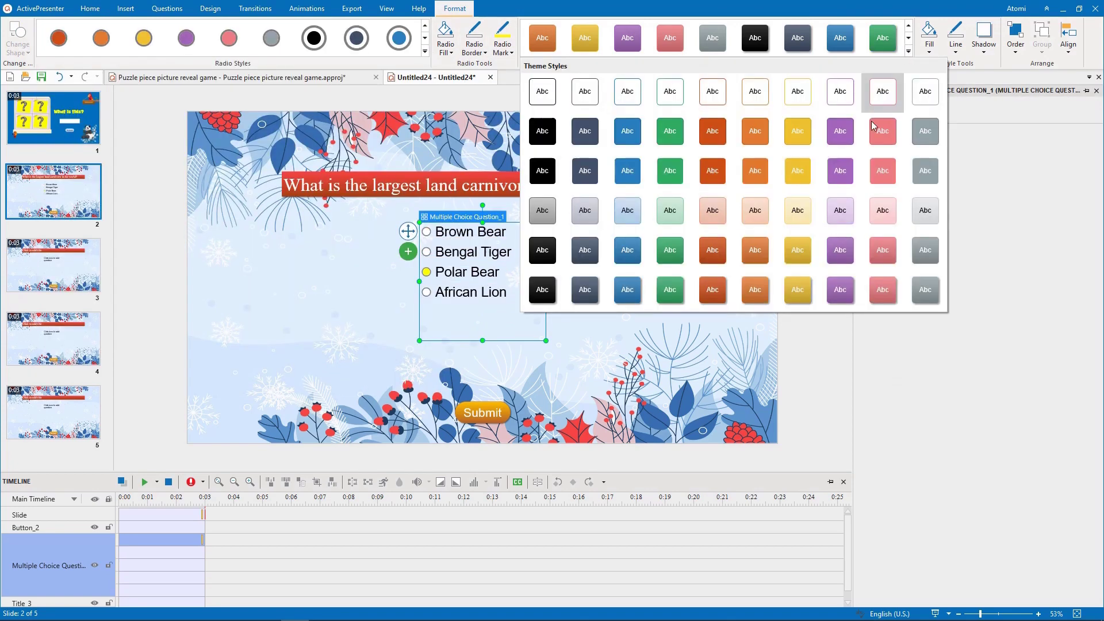
{"action": "left_click", "coordinate": [713, 292]}
{"action": "left_click", "coordinate": [1084, 402]}
{"action": "left_click", "coordinate": [985, 554]}
{"action": "left_click", "coordinate": [414, 176]}
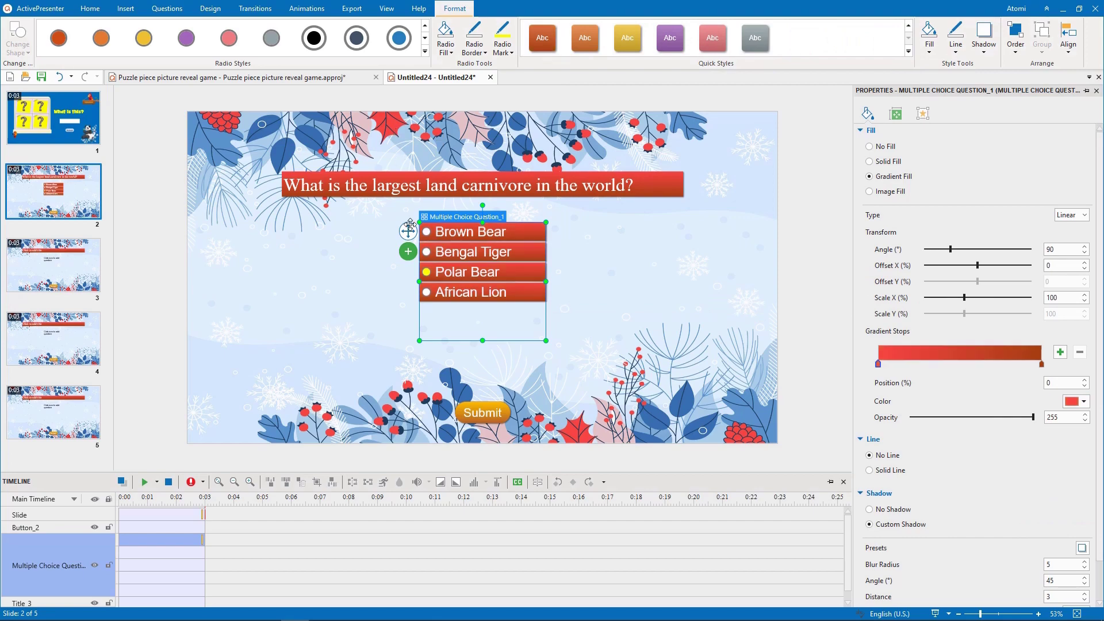
Step: Set the spacing between the multiple choice answers to 30
{"action": "left_click", "coordinate": [896, 114]}
{"action": "type", "text": "30"}
{"action": "key", "text": "Return"}
{"action": "left_click", "coordinate": [819, 297]}
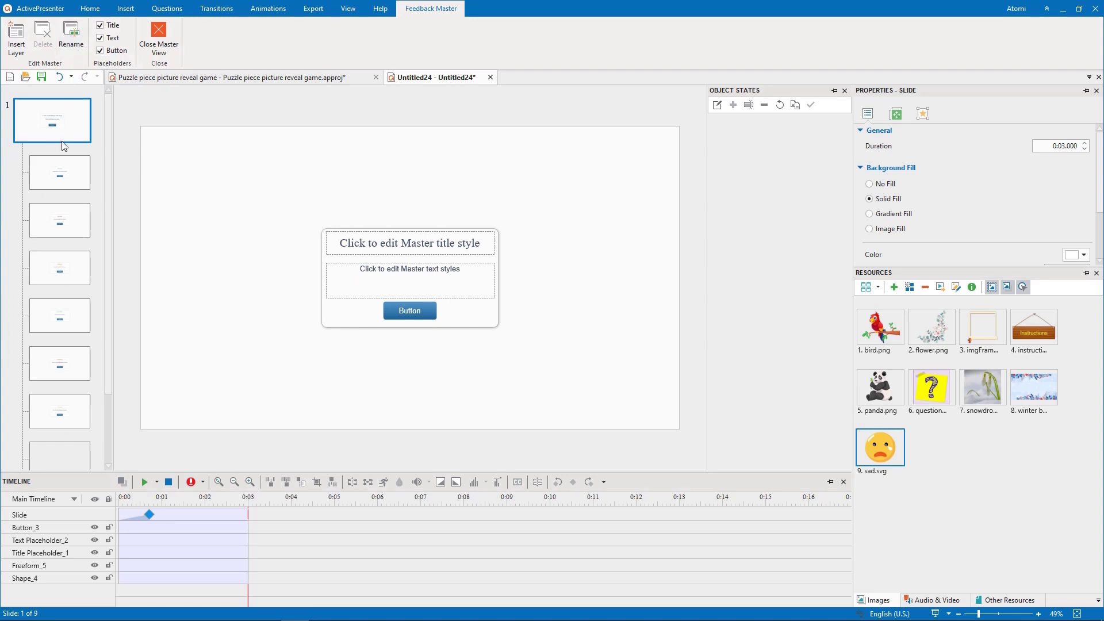
Step: Insert polar bear.png on the Correct feedback layer, centered on the slide behind the text and button
{"action": "left_click", "coordinate": [64, 171]}
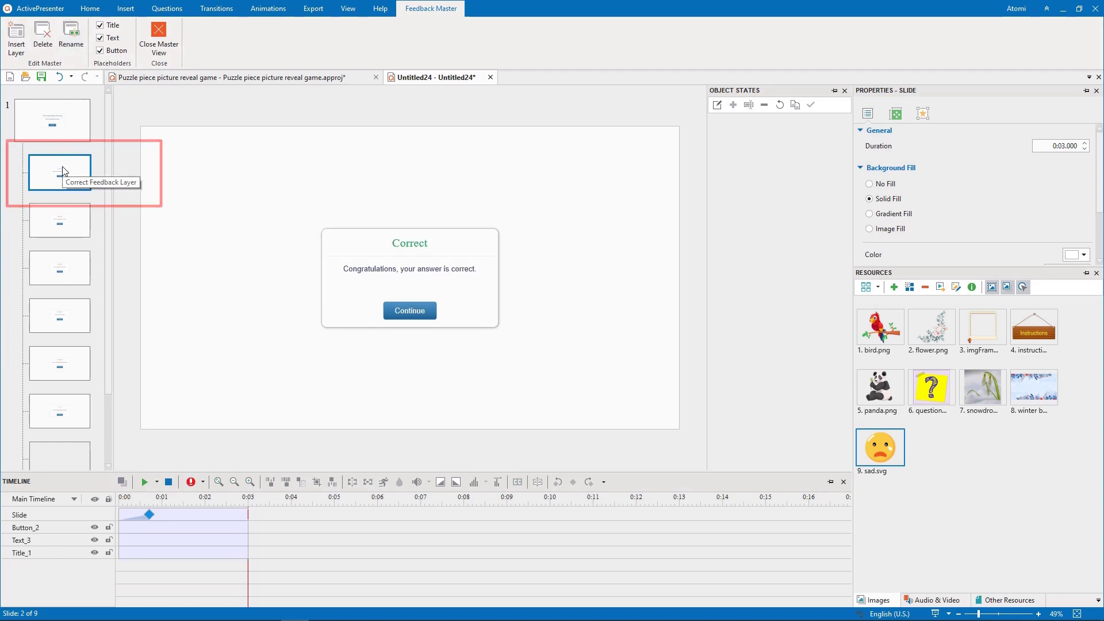
{"action": "left_click", "coordinate": [125, 8]}
{"action": "left_click", "coordinate": [299, 40]}
{"action": "scroll", "coordinate": [340, 173], "scroll_direction": "down", "scroll_amount": 1}
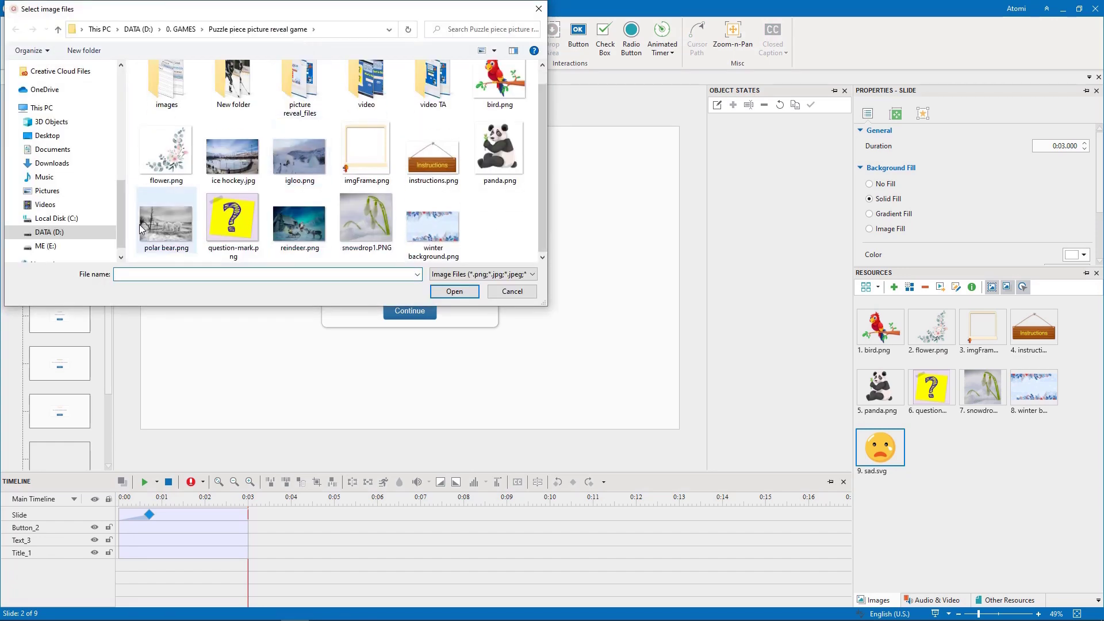
{"action": "left_click", "coordinate": [166, 224]}
{"action": "left_click", "coordinate": [454, 291]}
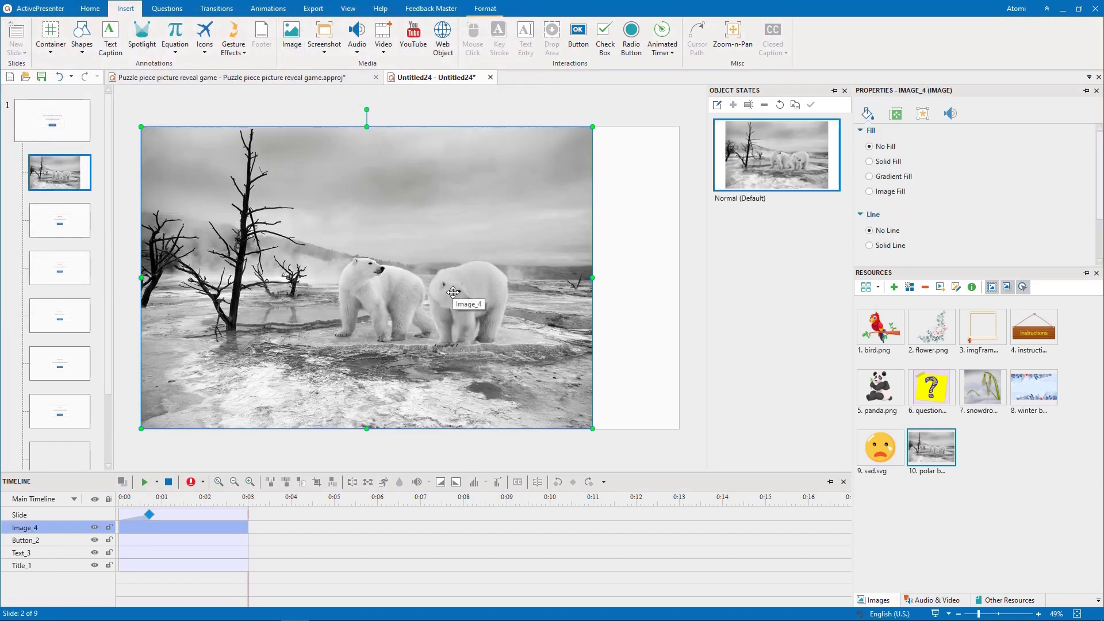
{"action": "key", "text": "ctrl+shift+bracketleft"}
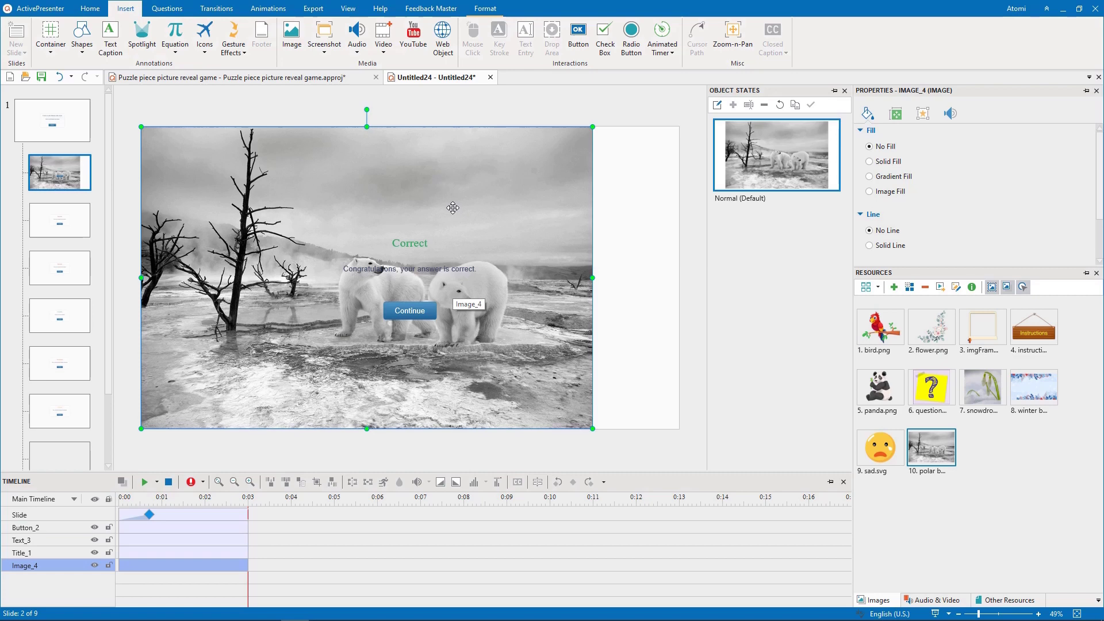
{"action": "left_click_drag", "start_coordinate": [453, 208], "coordinate": [495, 205]}
Step: Move the Correct title and congratulations text to the upper part of the polar bear picture and color them yellow
{"action": "left_click", "coordinate": [443, 245]}
{"action": "left_click", "coordinate": [442, 269], "text": "ctrl"}
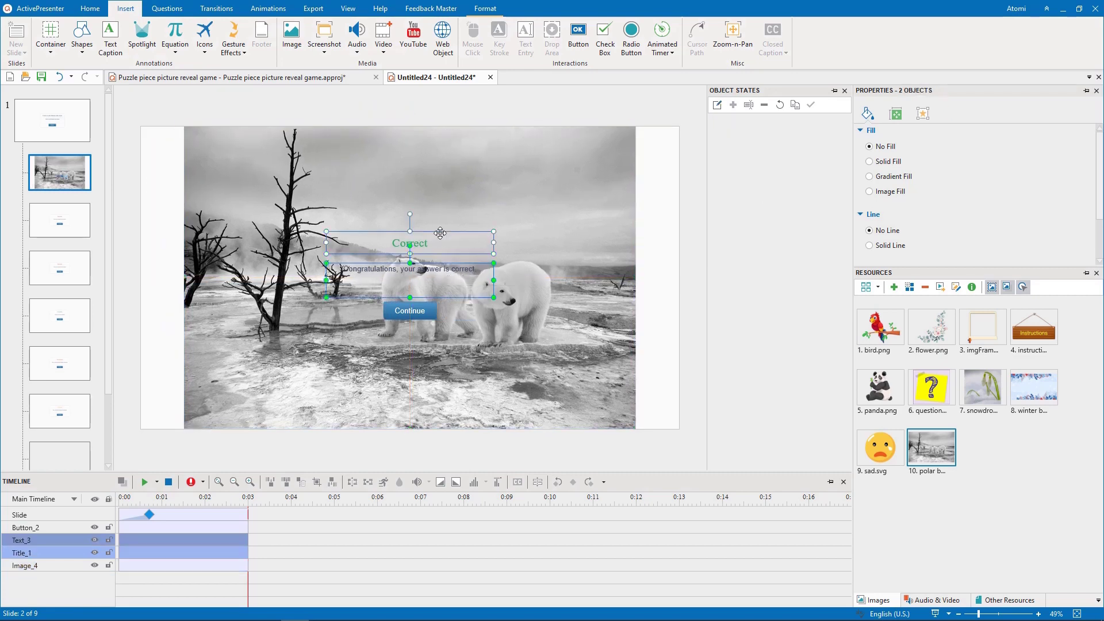
{"action": "left_click_drag", "start_coordinate": [440, 233], "coordinate": [437, 170]}
{"action": "left_click", "coordinate": [423, 153], "text": "ctrl"}
{"action": "left_click", "coordinate": [89, 8]}
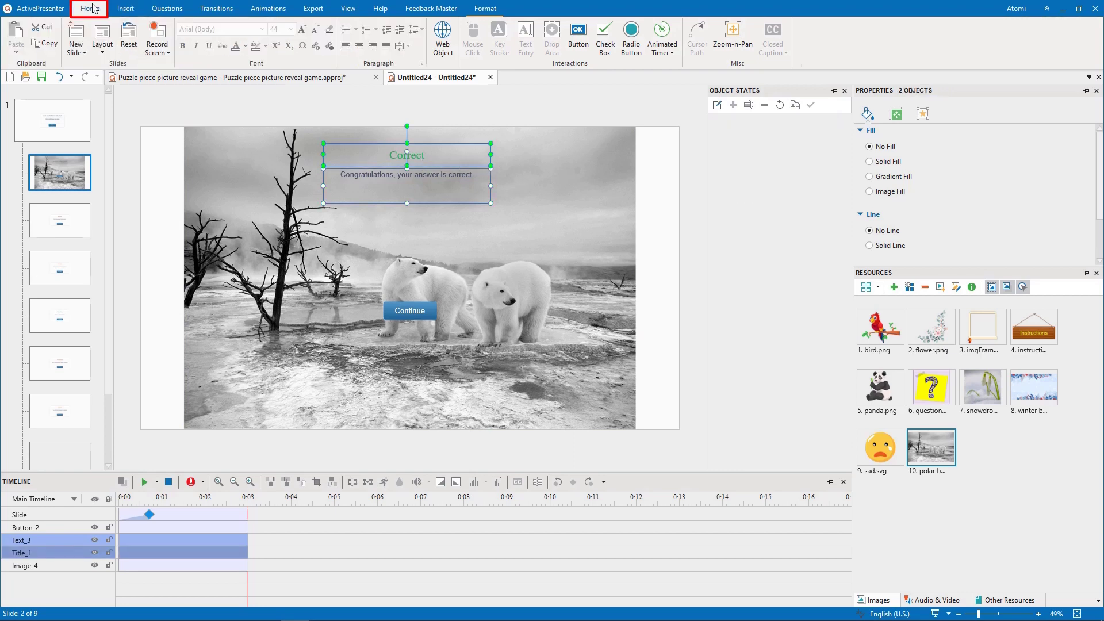
{"action": "left_click", "coordinate": [245, 47]}
{"action": "left_click", "coordinate": [282, 168]}
Step: Move the Continue button to the lower part of the picture and give it the light yellow gradient style
{"action": "left_click_drag", "start_coordinate": [428, 305], "coordinate": [428, 392]}
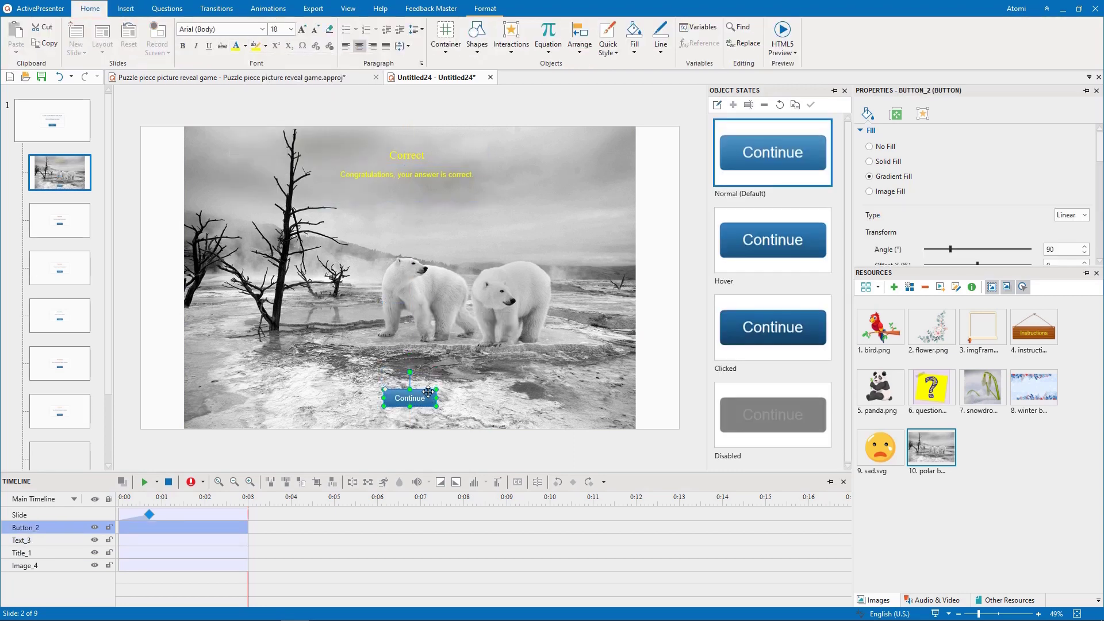
{"action": "left_click", "coordinate": [485, 8]}
{"action": "left_click", "coordinate": [467, 51]}
{"action": "left_click", "coordinate": [345, 210]}
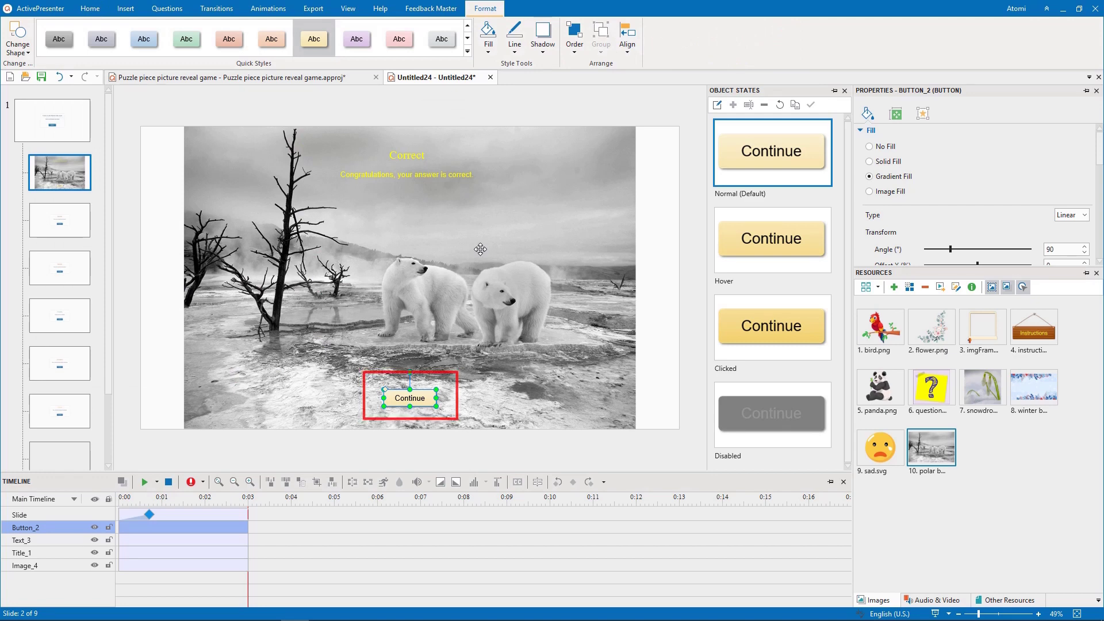
Step: Replace the Continue button's On Click action with Go to Slide, targeting Slide 1
{"action": "left_click", "coordinate": [1096, 273]}
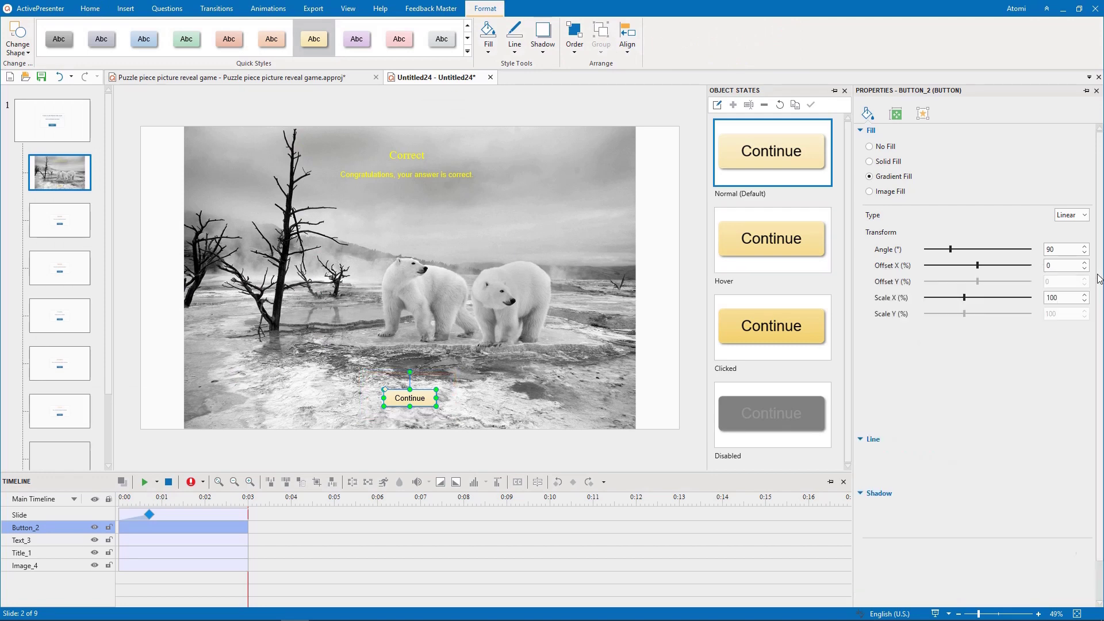
{"action": "left_click", "coordinate": [923, 114]}
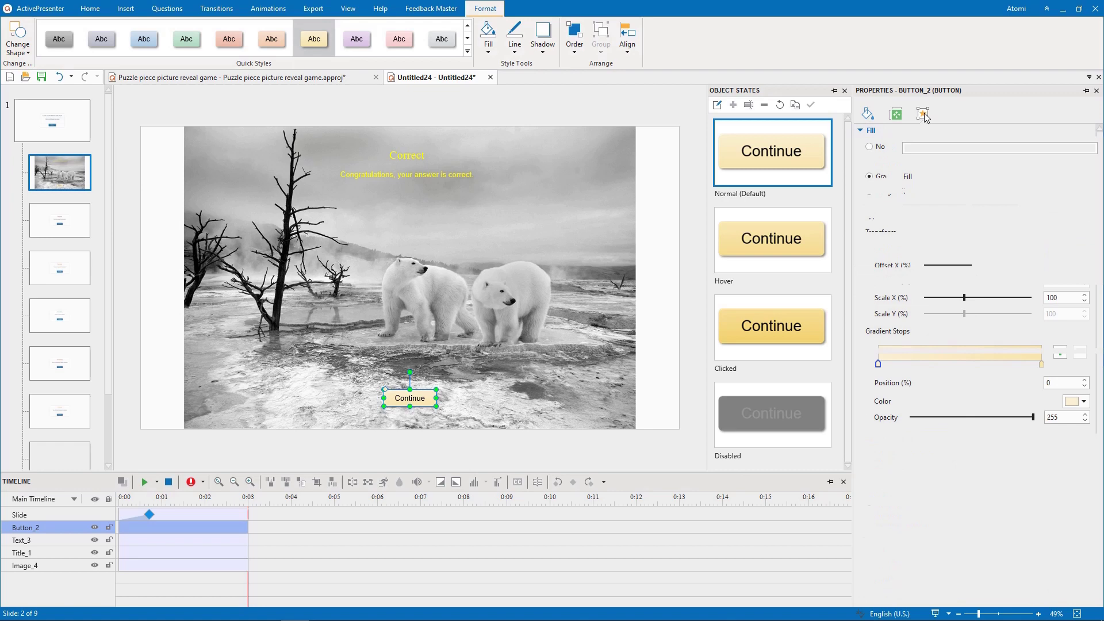
{"action": "left_click", "coordinate": [1076, 414]}
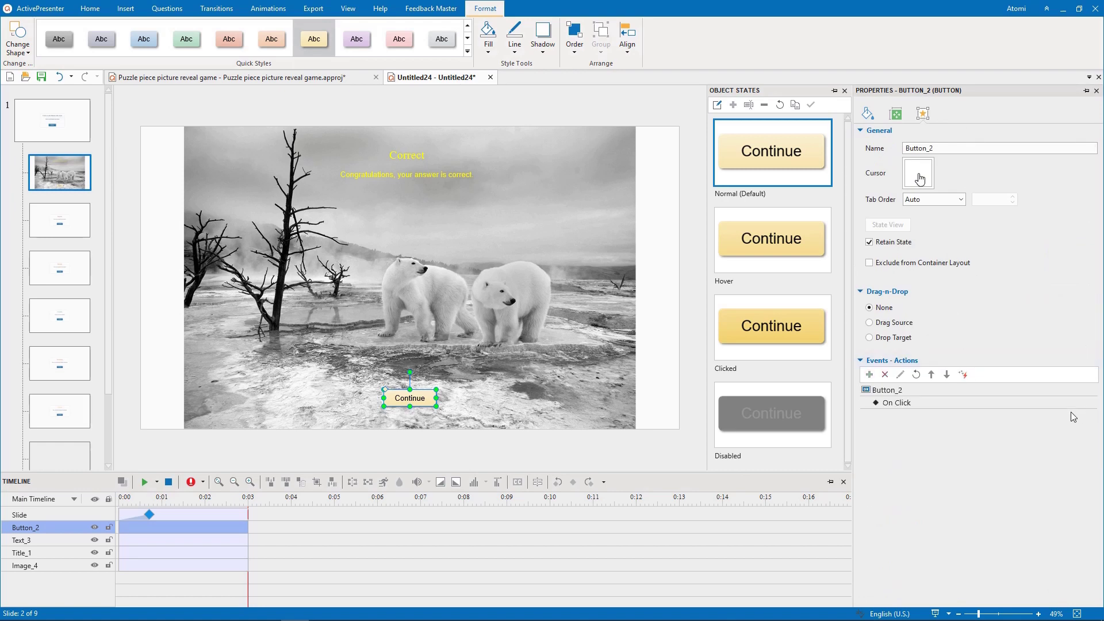
{"action": "left_click", "coordinate": [1091, 403]}
{"action": "left_click", "coordinate": [826, 325]}
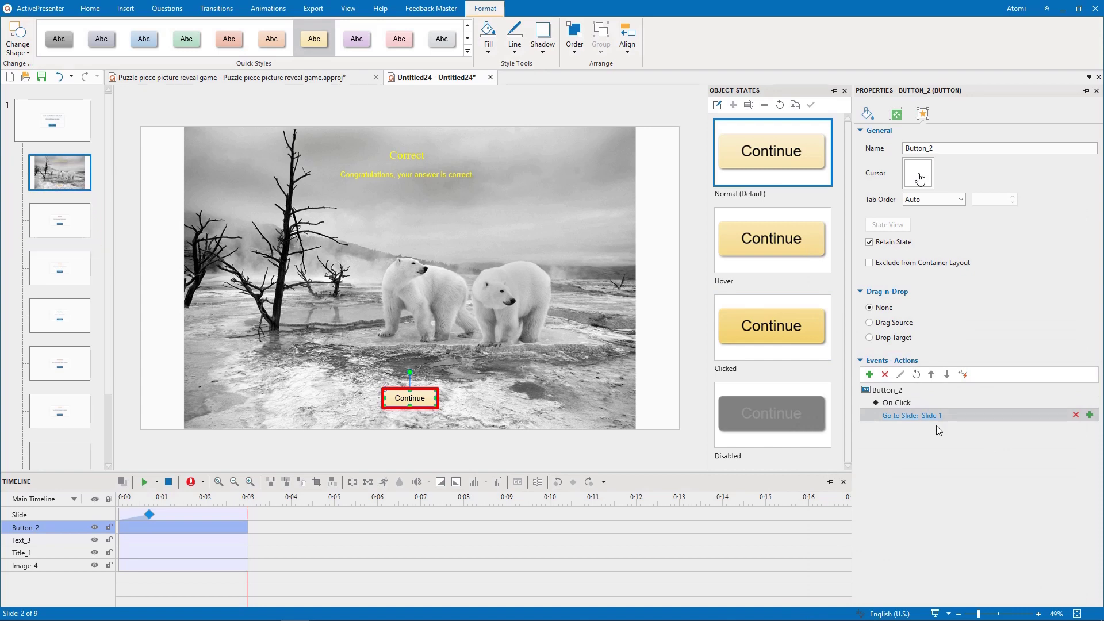
Step: Add a new custom state named reindeer to the polar bear image
{"action": "left_click", "coordinate": [515, 238]}
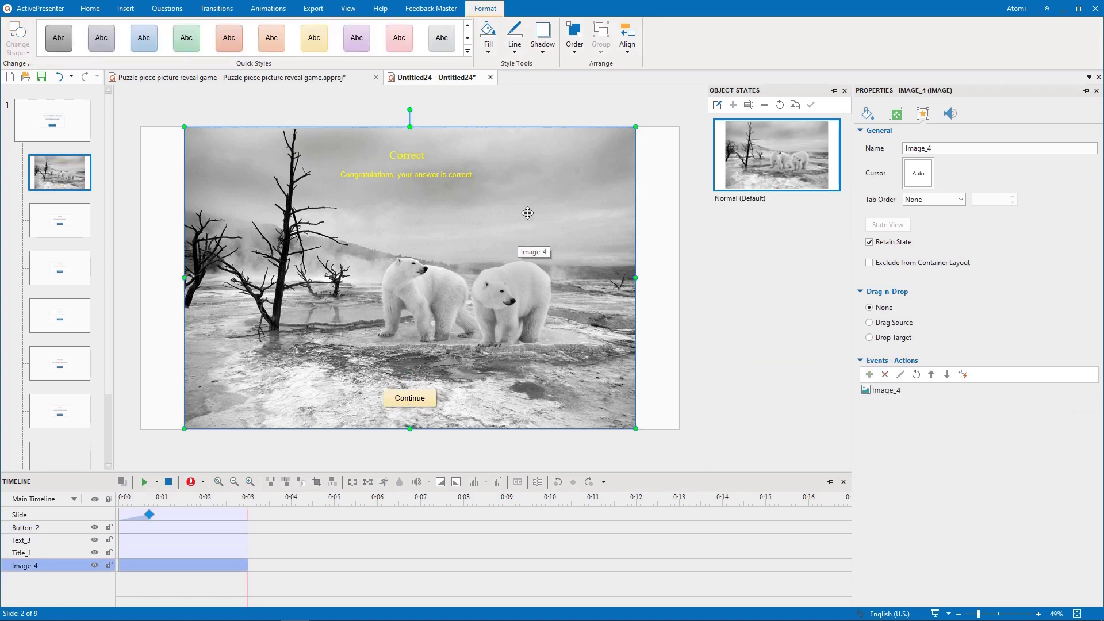
{"action": "left_click", "coordinate": [718, 105]}
{"action": "left_click", "coordinate": [734, 106]}
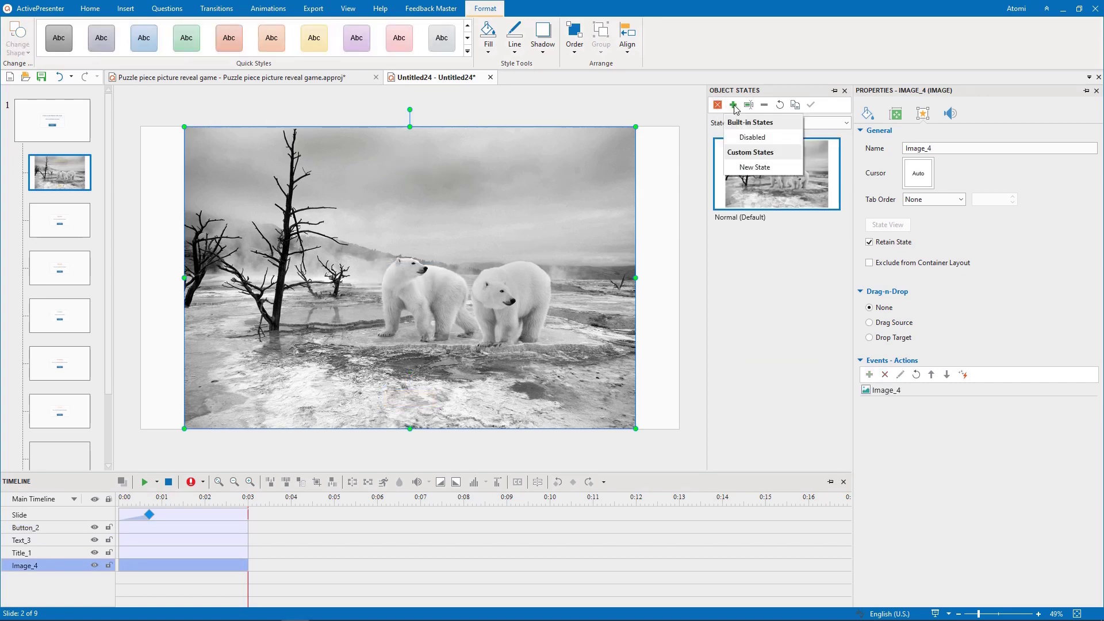
{"action": "left_click", "coordinate": [768, 166]}
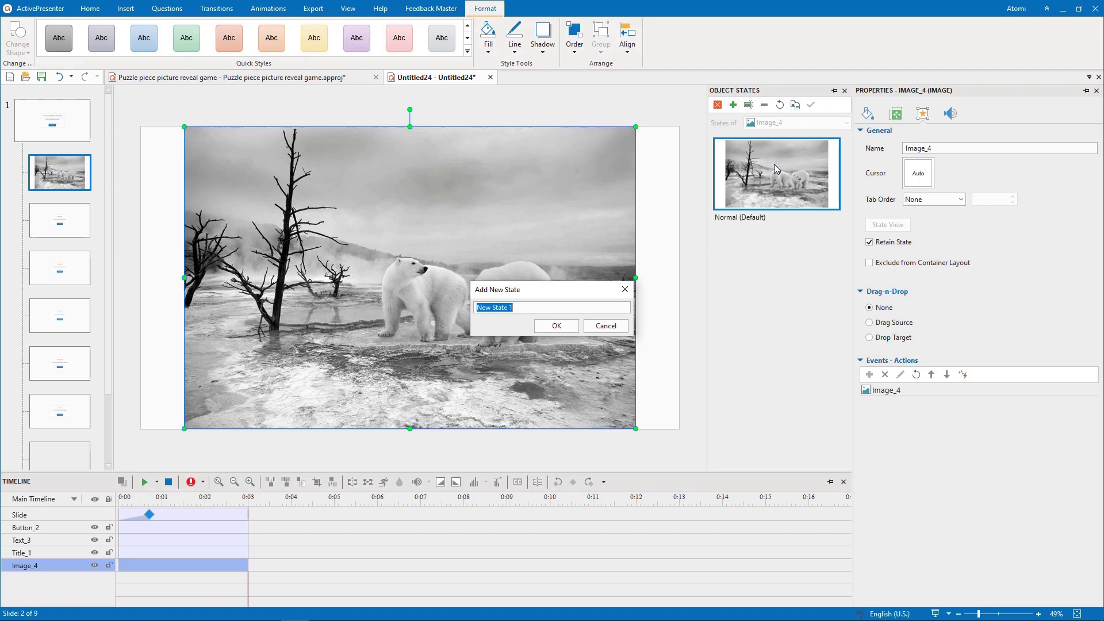
{"action": "left_click", "coordinate": [546, 326]}
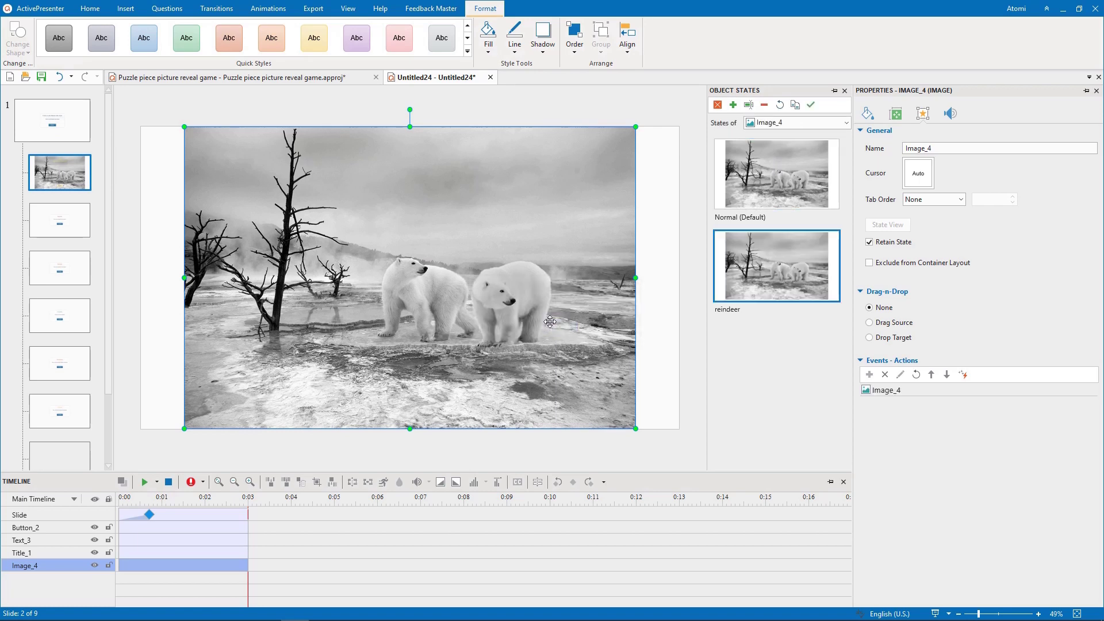
Step: Set the image source of the reindeer state to reindeer.png
{"action": "left_click", "coordinate": [895, 113]}
{"action": "left_click", "coordinate": [1091, 165]}
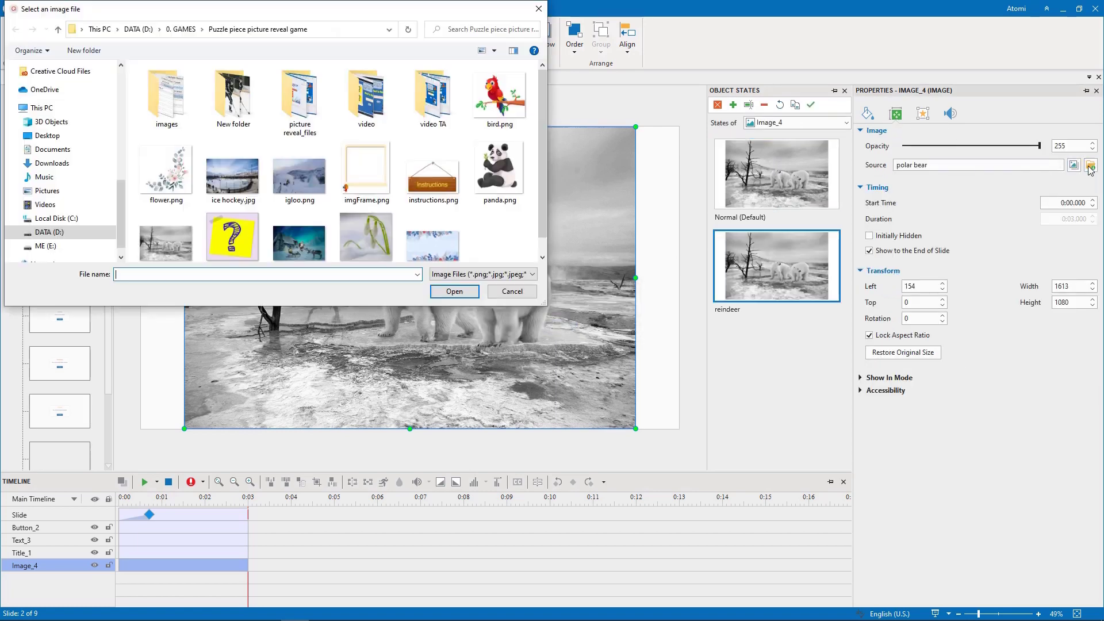
{"action": "scroll", "coordinate": [262, 194], "scroll_direction": "down", "scroll_amount": 1}
{"action": "double_click", "coordinate": [299, 225]}
Step: Rename the image's default Normal state to Polar bear
{"action": "left_click", "coordinate": [786, 141]}
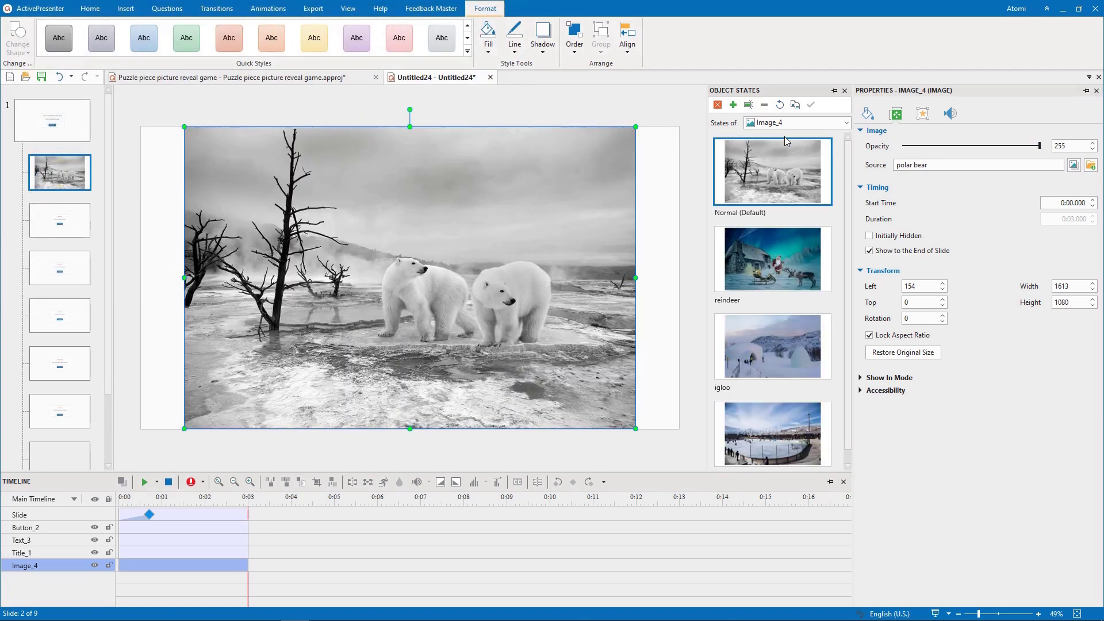
{"action": "left_click", "coordinate": [748, 107]}
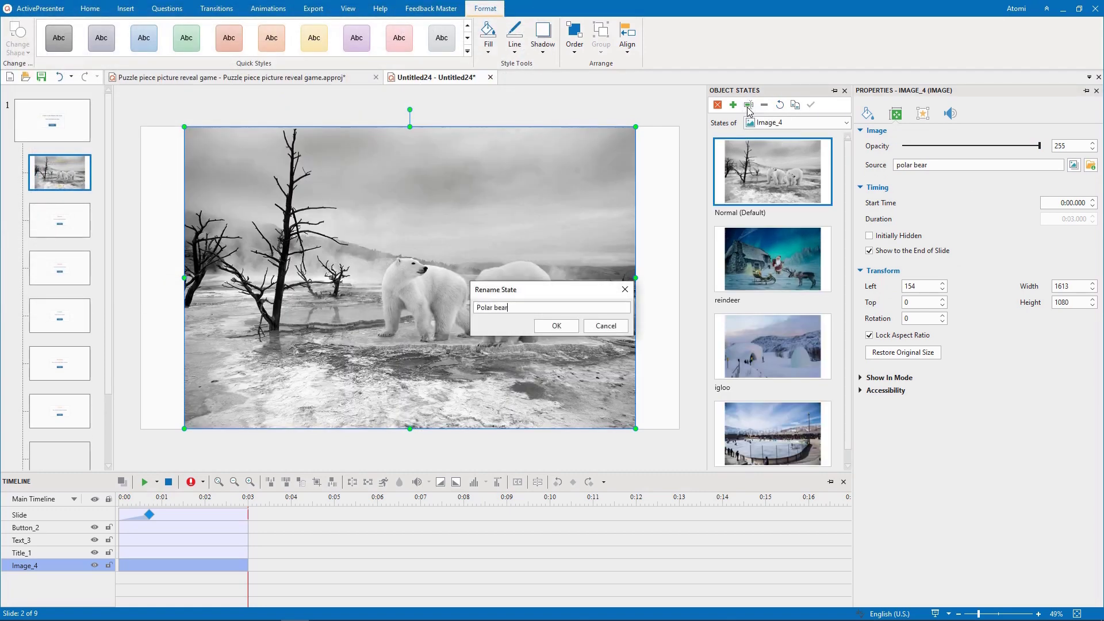
{"action": "key", "text": "Return"}
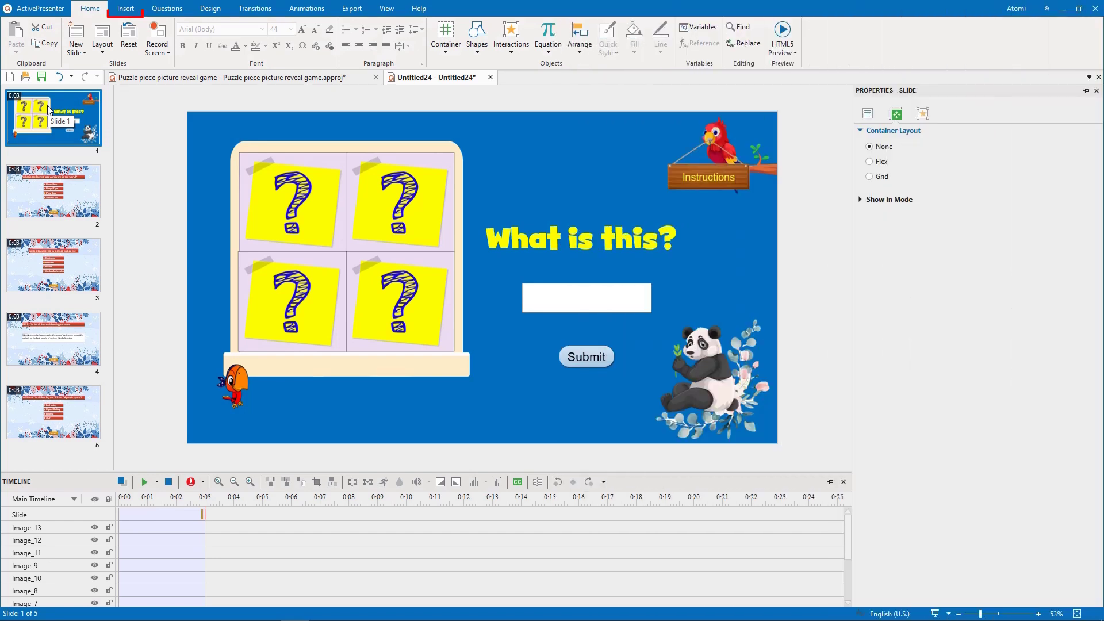
Step: On slide 1, draw a rounded callout about 552 x 262 px above the "What is this?" heading, with its tail pointing at the parrot
{"action": "left_click", "coordinate": [125, 8]}
{"action": "left_click", "coordinate": [82, 40]}
{"action": "left_click", "coordinate": [106, 147]}
{"action": "left_click_drag", "start_coordinate": [482, 122], "coordinate": [650, 202]}
{"action": "left_click_drag", "start_coordinate": [489, 250], "coordinate": [689, 142]}
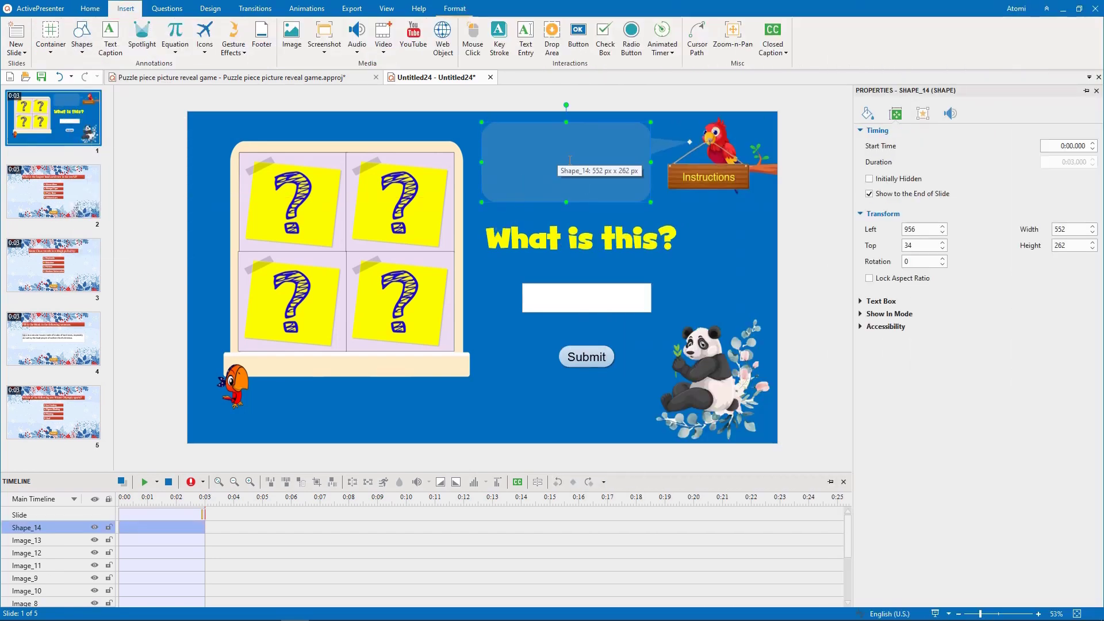
Step: Paste the game instructions starting "There is a hidden image." into the callout and set the text size to 28
{"action": "double_click", "coordinate": [561, 159]}
{"action": "type", "text": "There is a hidden image. To get clues, you have to answer some questions on the left. Try to guess what the image is. After that, type your answer into the answer box and press ENTER, or click SUBMIT to submit your answer."}
{"action": "key", "text": "ctrl+a"}
{"action": "left_click", "coordinate": [576, 107]}
{"action": "type", "text": "28"}
{"action": "key", "text": "Return"}
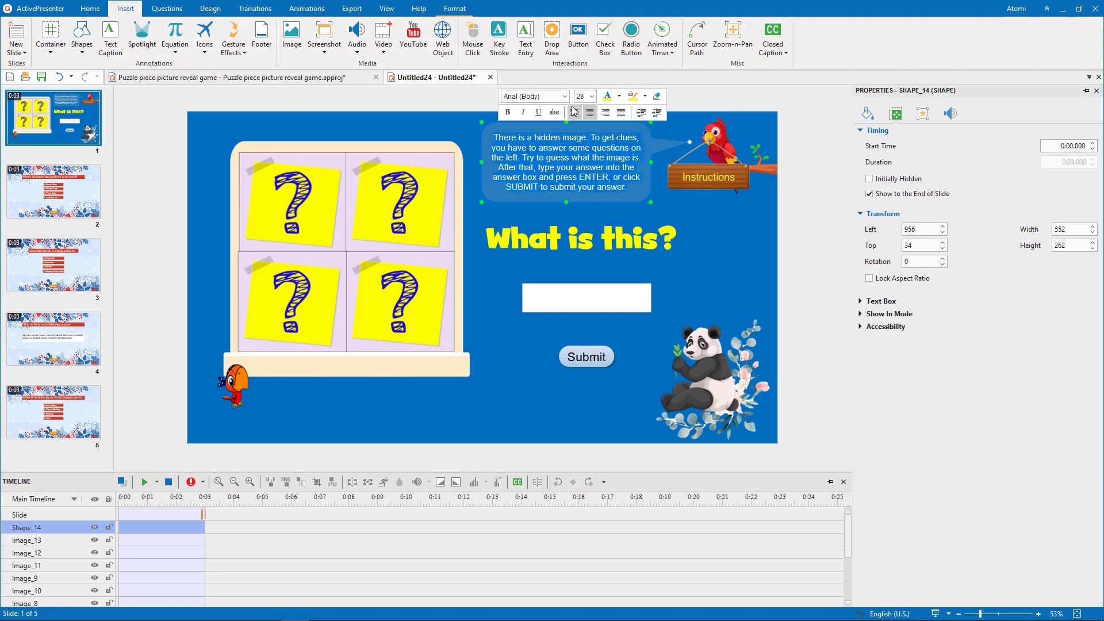
Step: Give the instructions callout a light blue solid fill
{"action": "left_click", "coordinate": [629, 121]}
{"action": "left_click", "coordinate": [867, 114]}
{"action": "left_click", "coordinate": [1079, 217]}
{"action": "left_click", "coordinate": [997, 267]}
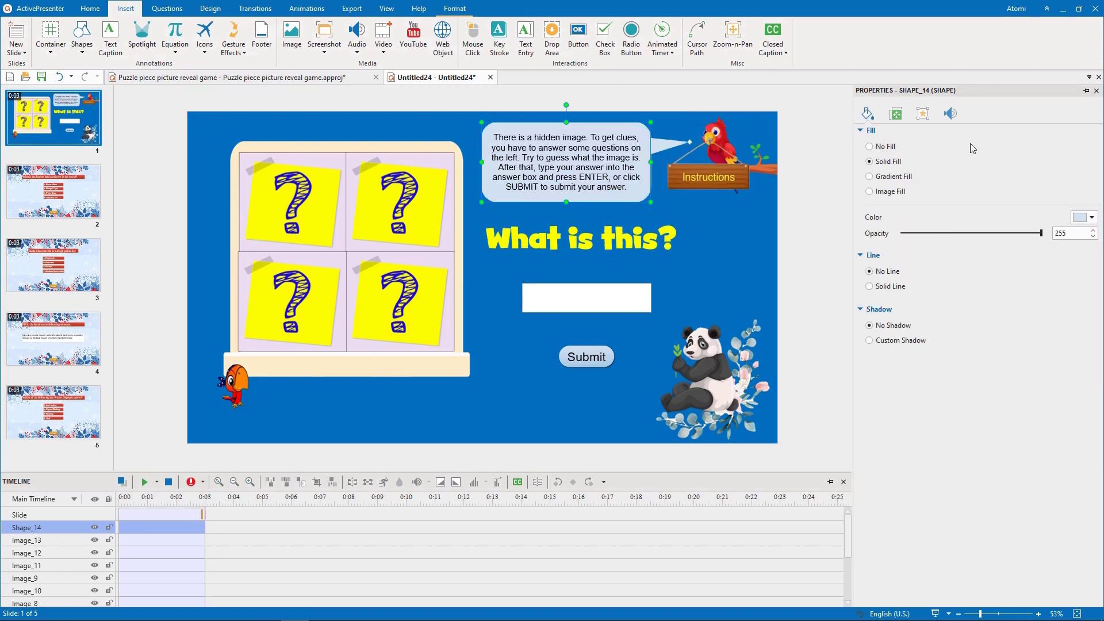
Step: Preview and generate text-to-speech audio for the callout from its own text with the Matthew - US English - Neural voice
{"action": "left_click", "coordinate": [954, 117]}
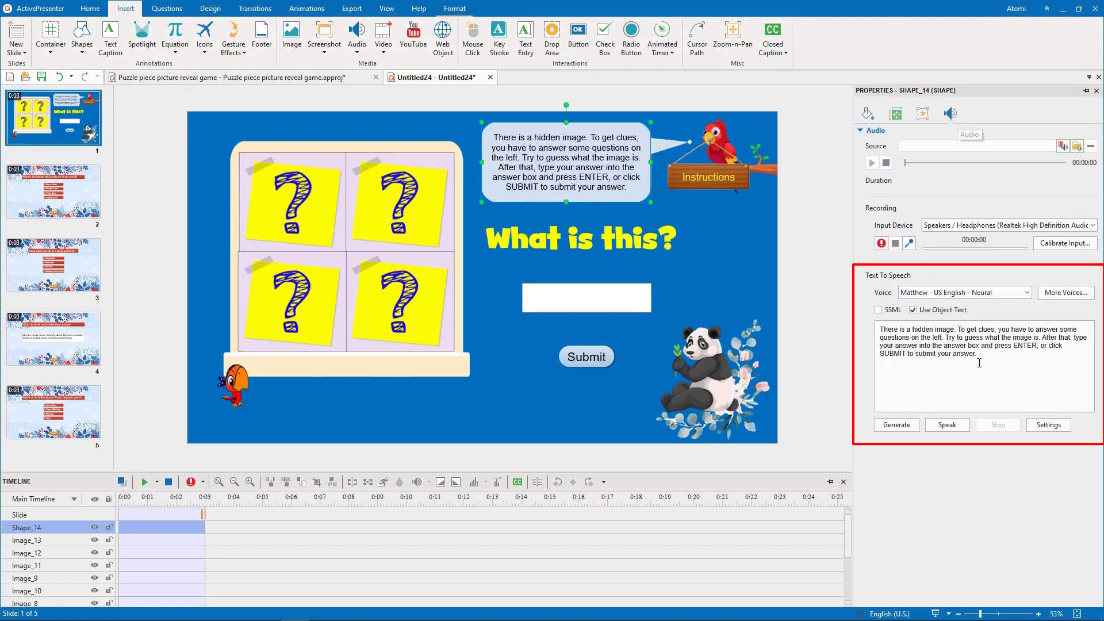
{"action": "left_click", "coordinate": [957, 426]}
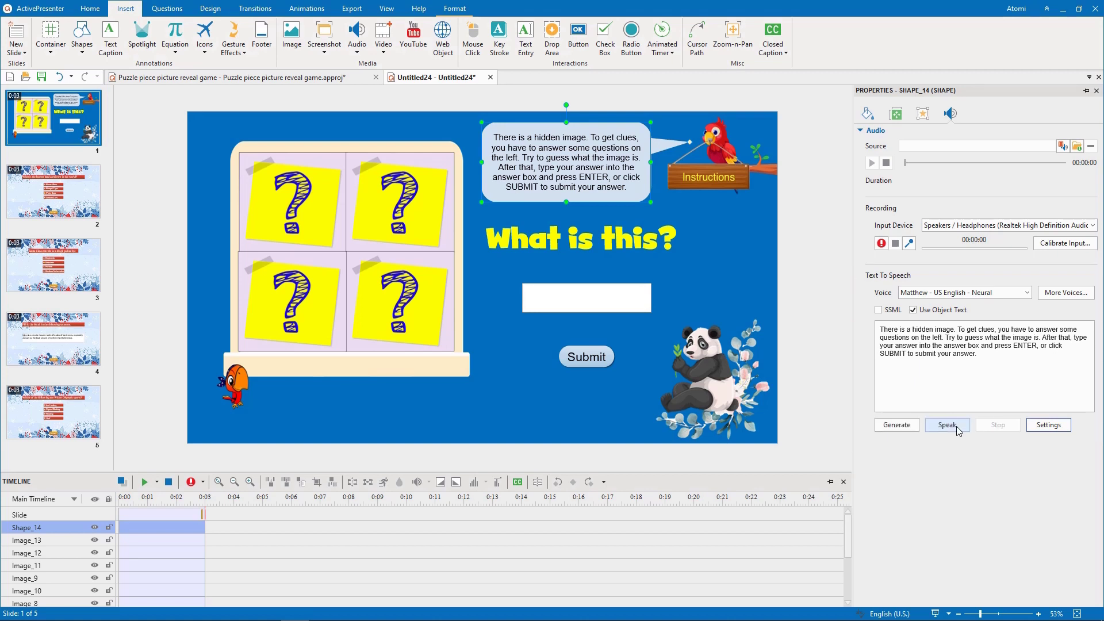
{"action": "left_click", "coordinate": [914, 423]}
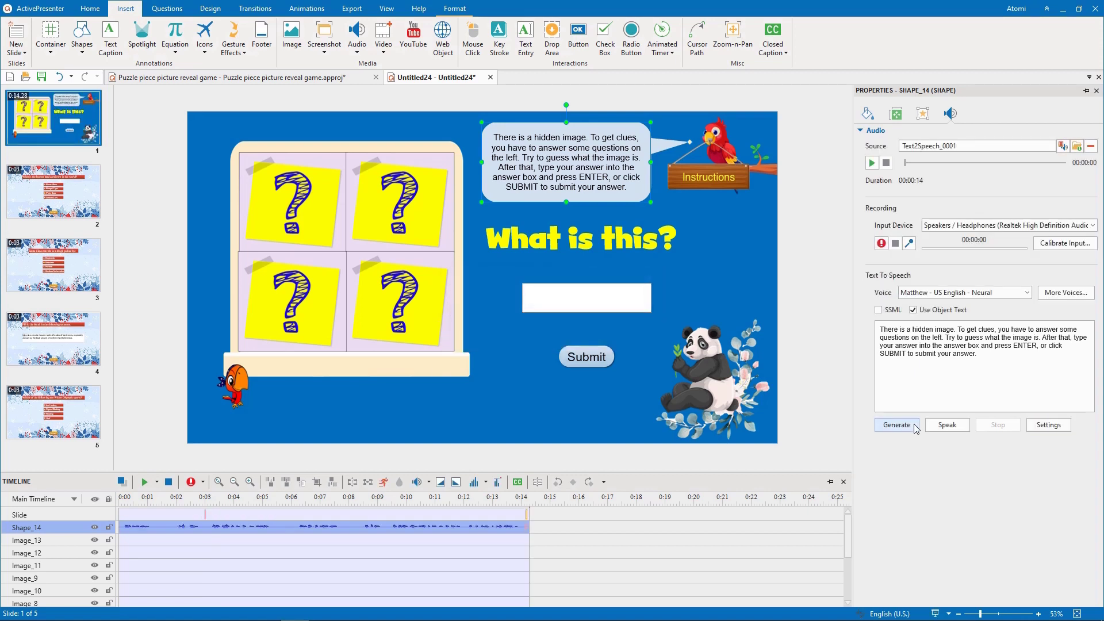
Step: Set the instructions callout to be initially hidden
{"action": "left_click", "coordinate": [229, 519]}
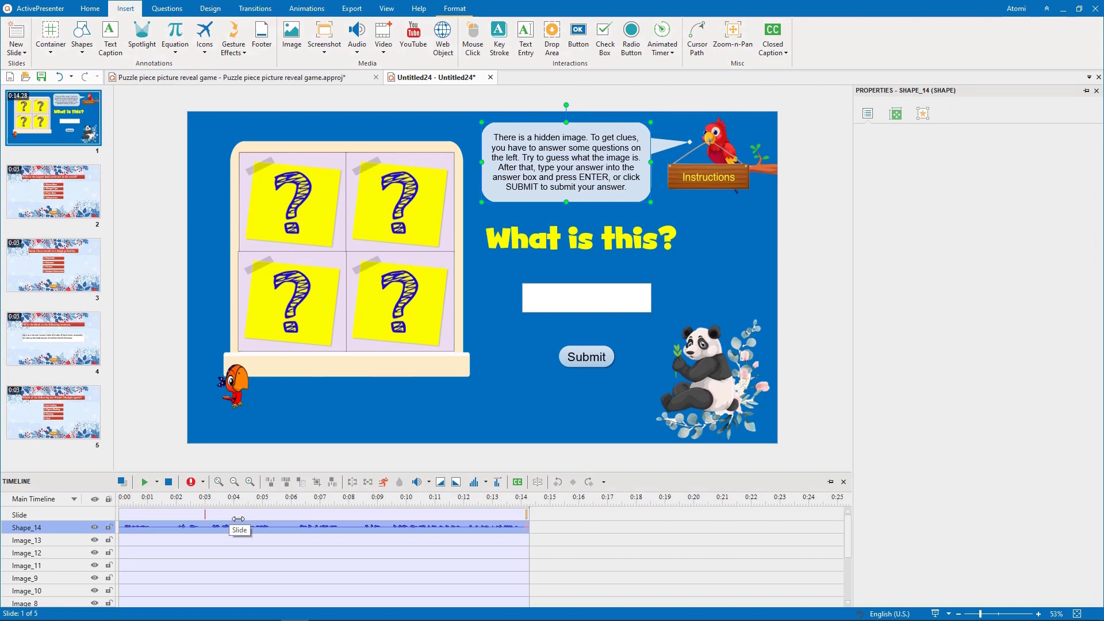
{"action": "left_click", "coordinate": [495, 528]}
{"action": "right_click", "coordinate": [494, 530]}
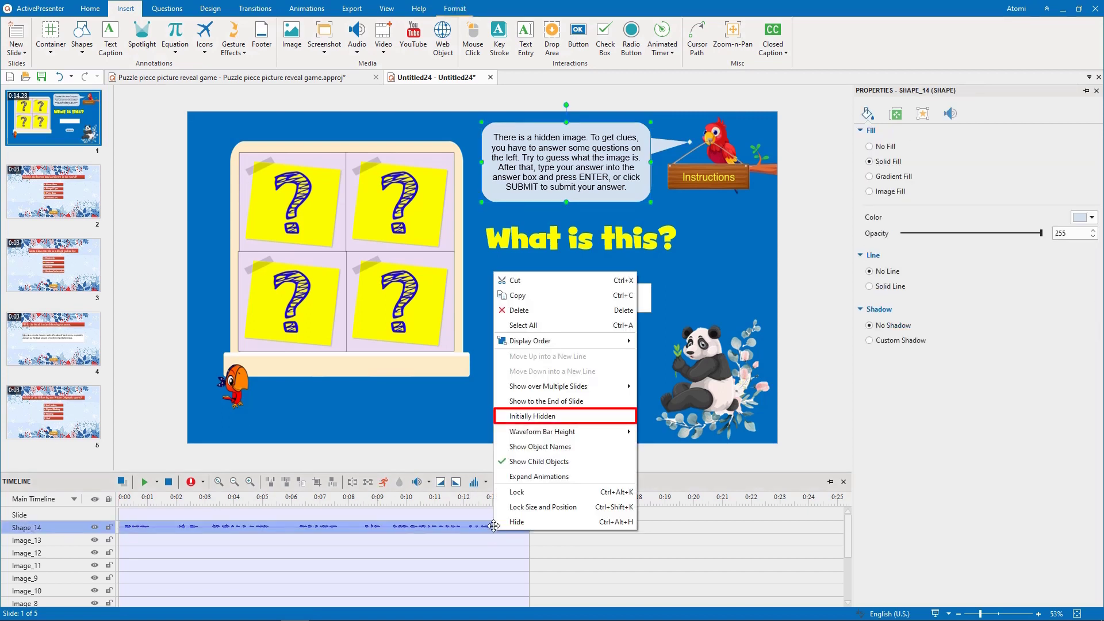
{"action": "left_click", "coordinate": [523, 412]}
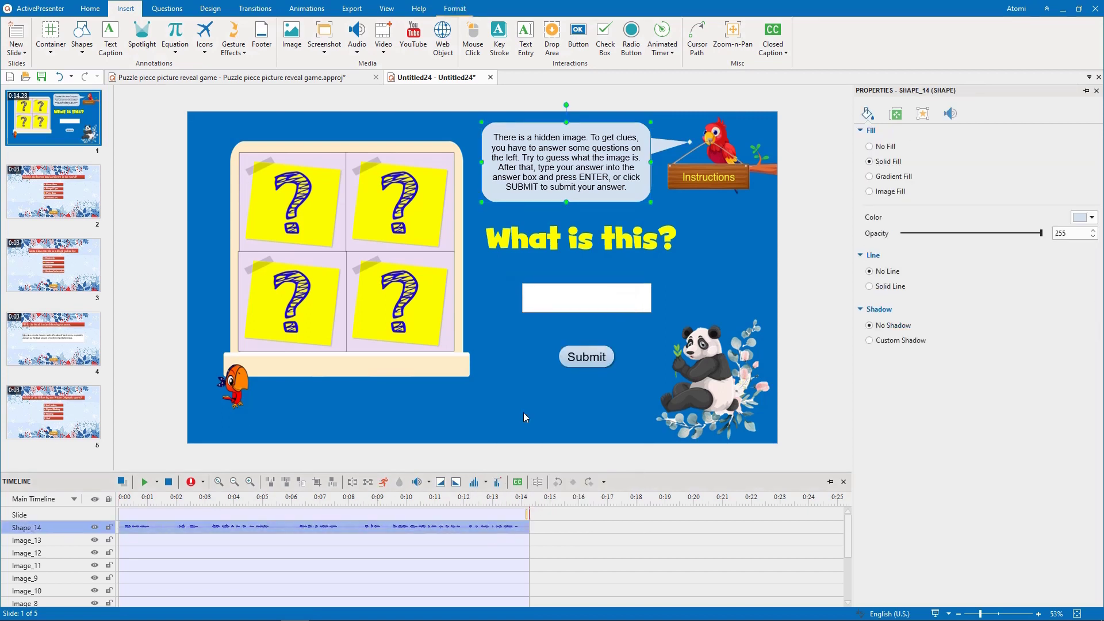
Step: Add an On Click event with a Show Object action to the Instructions sign image
{"action": "left_click", "coordinate": [725, 172]}
{"action": "left_click", "coordinate": [923, 114]}
{"action": "left_click", "coordinate": [1090, 390]}
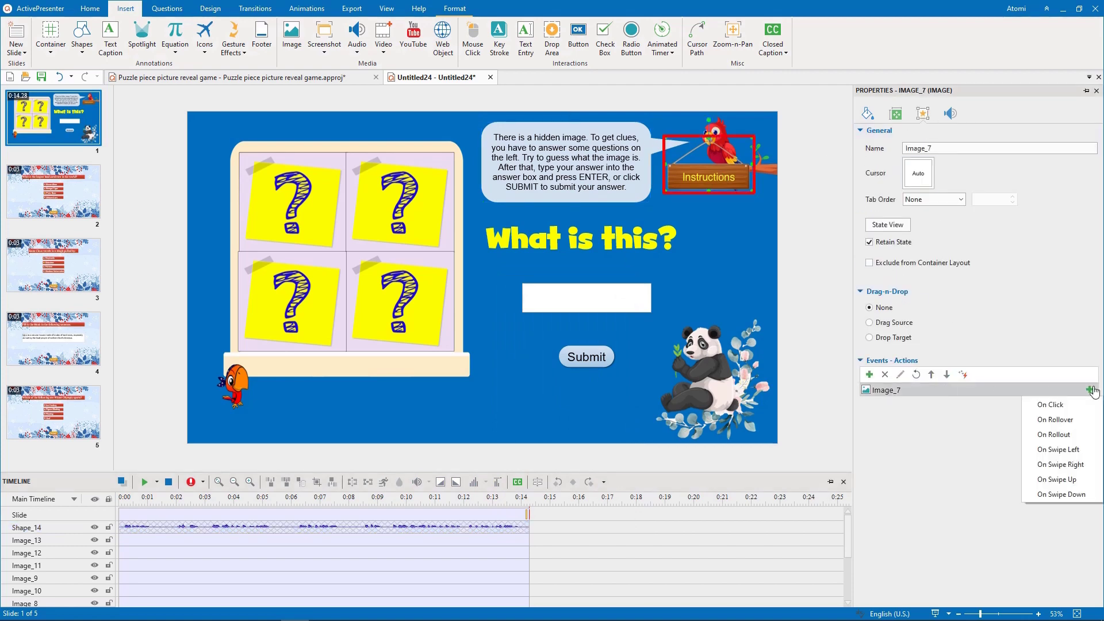
{"action": "left_click", "coordinate": [1042, 402]}
{"action": "left_click", "coordinate": [911, 416]}
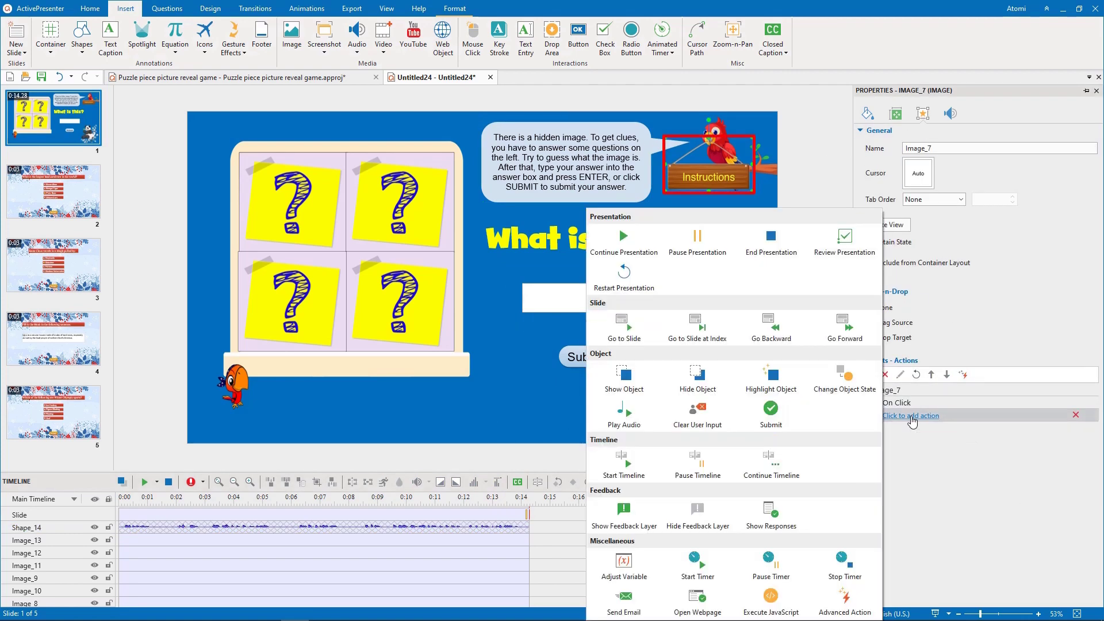
{"action": "left_click", "coordinate": [619, 379]}
{"action": "left_click", "coordinate": [976, 417]}
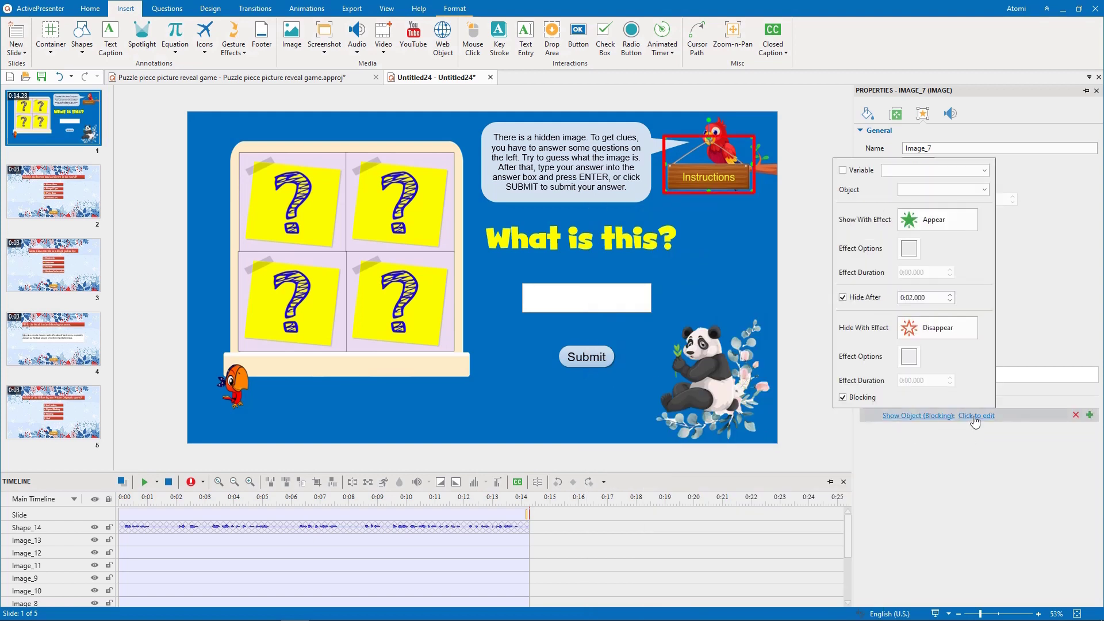
Step: Configure the Show Object action to show the callout Shape_14, hide it after 14 seconds and run without blocking
{"action": "left_click", "coordinate": [943, 189]}
{"action": "left_click", "coordinate": [932, 202]}
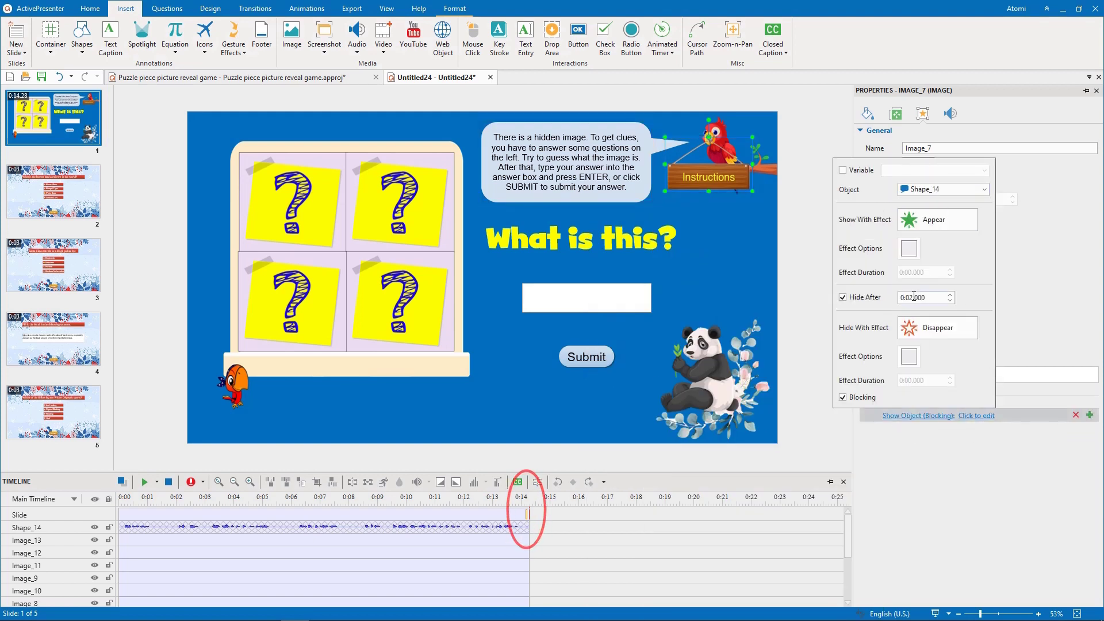
{"action": "key", "text": "BackSpace"}
{"action": "key", "text": "BackSpace"}
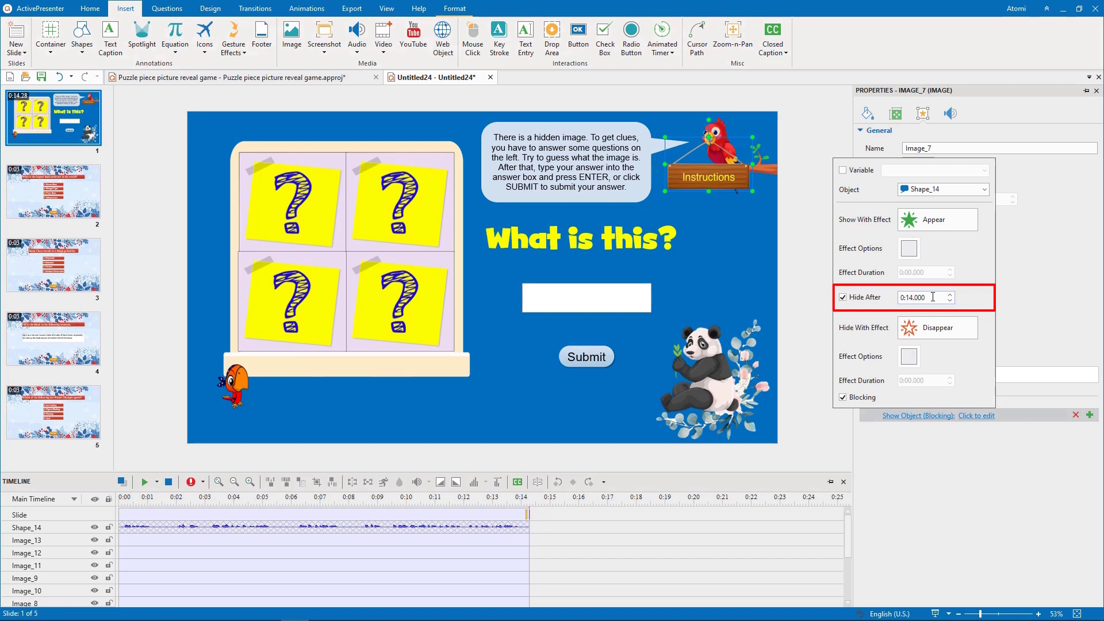
{"action": "type", "text": "14"}
{"action": "left_click", "coordinate": [843, 397]}
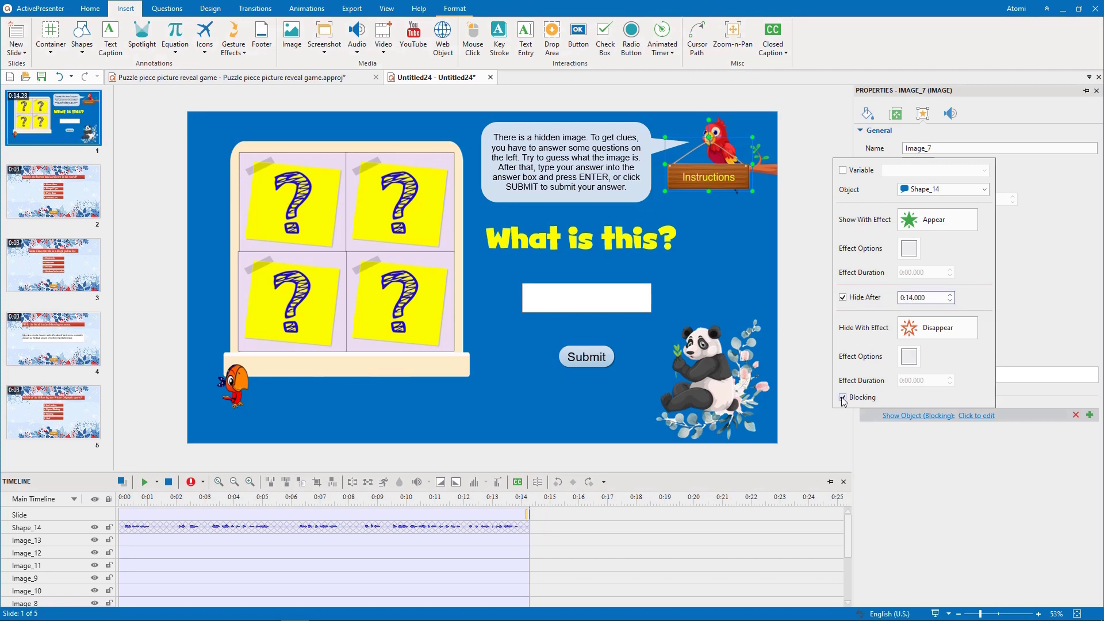
{"action": "left_click", "coordinate": [924, 445]}
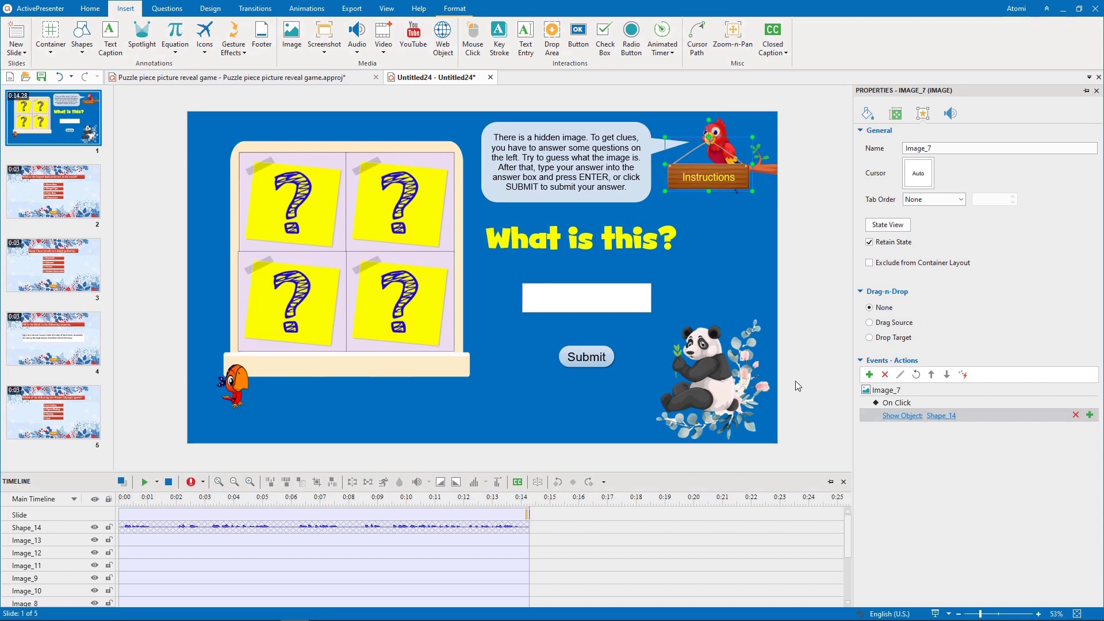
Step: Add "winter" as the answer box's correct value and turn off its case sensitivity
{"action": "left_click", "coordinate": [640, 300]}
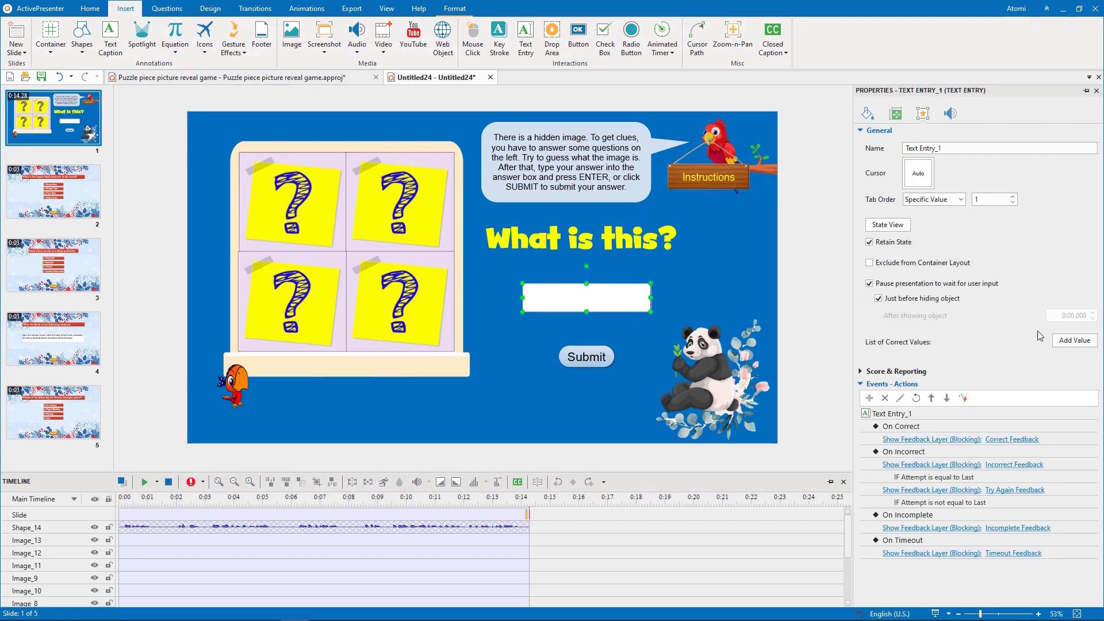
{"action": "left_click", "coordinate": [1075, 340]}
{"action": "type", "text": "winter"}
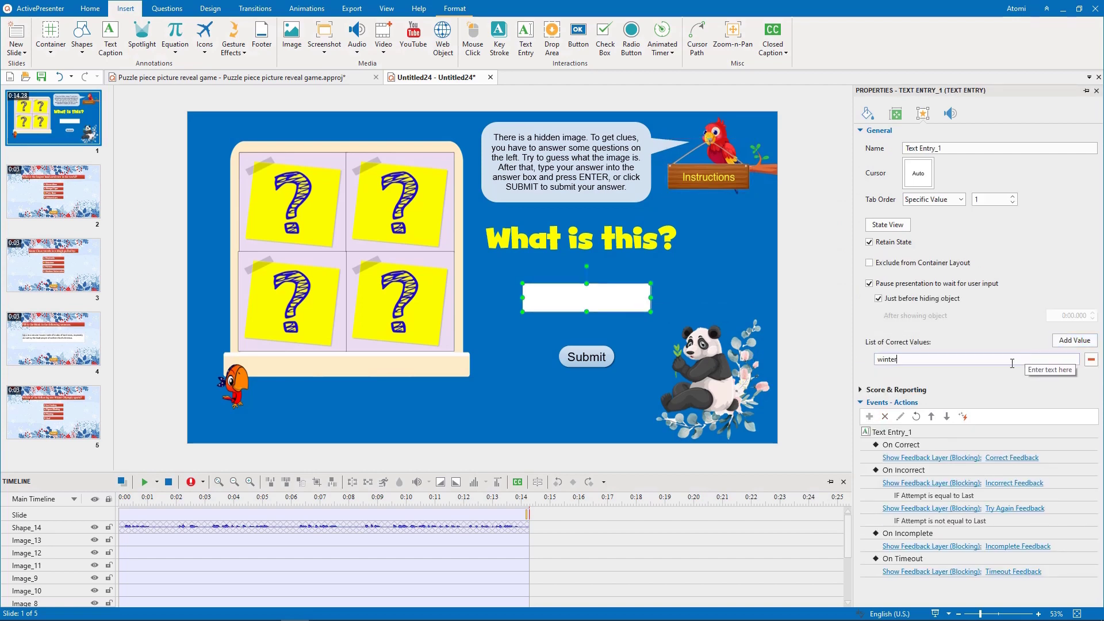
{"action": "left_click", "coordinate": [907, 391]}
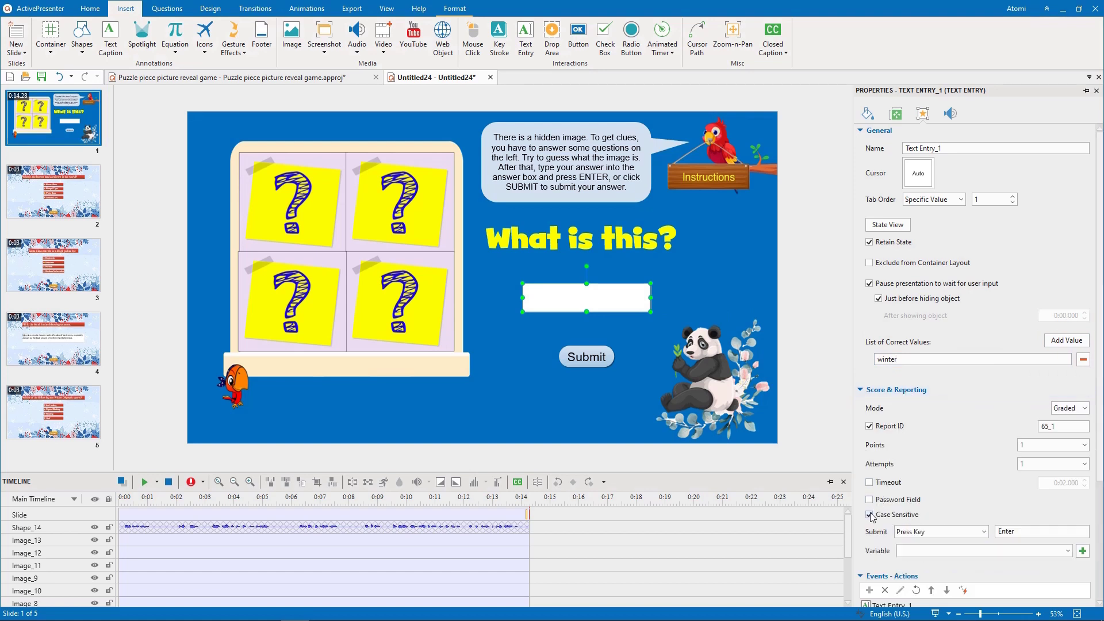
{"action": "scroll", "coordinate": [876, 516], "scroll_direction": "down", "scroll_amount": 3}
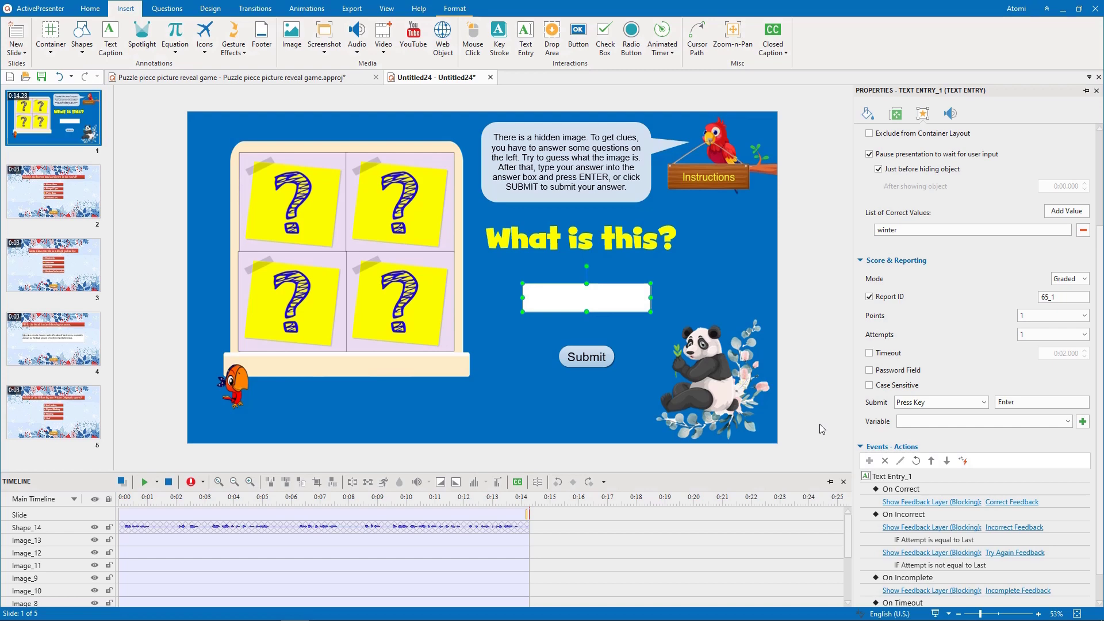
Step: Add a second timeline to the slide and draw a small yellow star over the upper edge of the answer box
{"action": "left_click", "coordinate": [57, 500]}
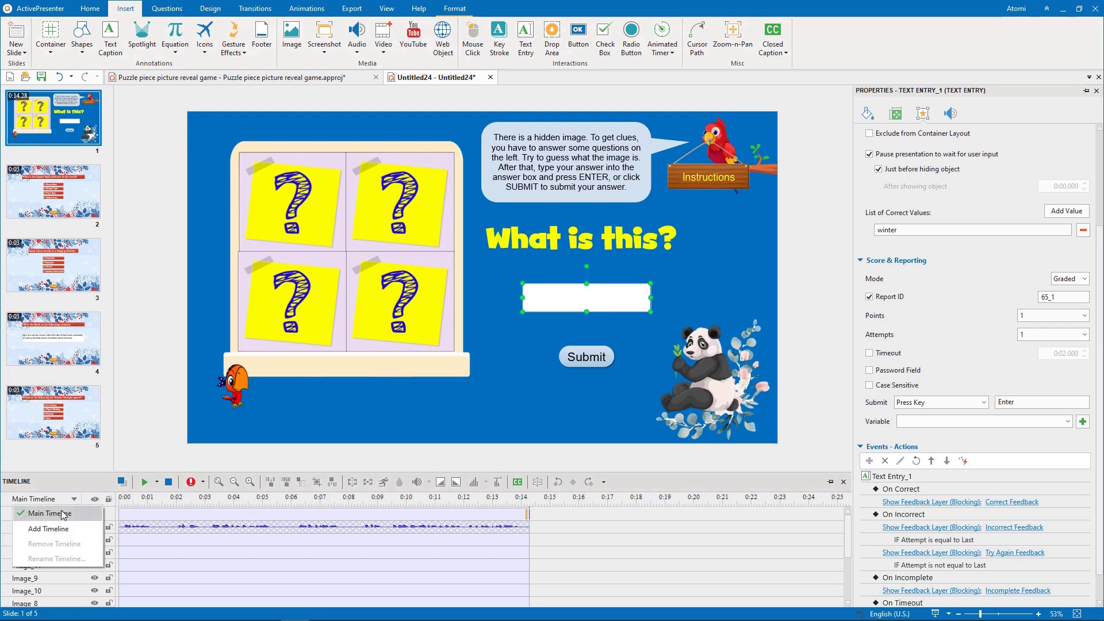
{"action": "left_click", "coordinate": [64, 530]}
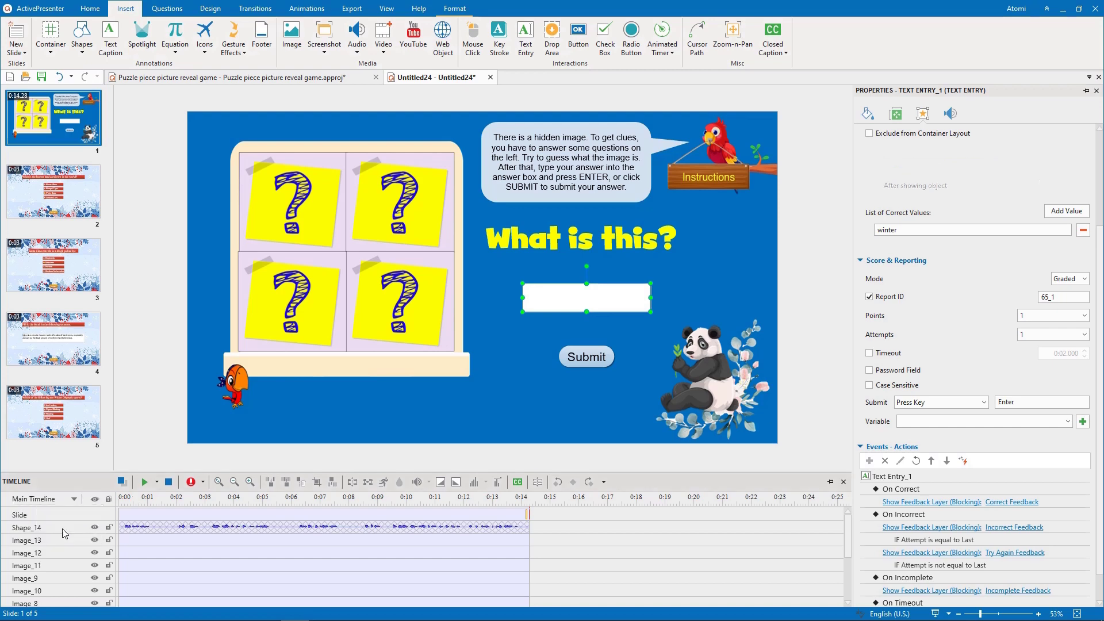
{"action": "left_click", "coordinate": [81, 39]}
{"action": "left_click", "coordinate": [93, 247]}
{"action": "mouse_move", "coordinate": [479, 260]}
{"action": "left_mouse_down"}
{"action": "mouse_move", "coordinate": [500, 278]}
{"action": "mouse_move", "coordinate": [596, 280]}
{"action": "left_mouse_up"}
{"action": "left_click", "coordinate": [868, 114]}
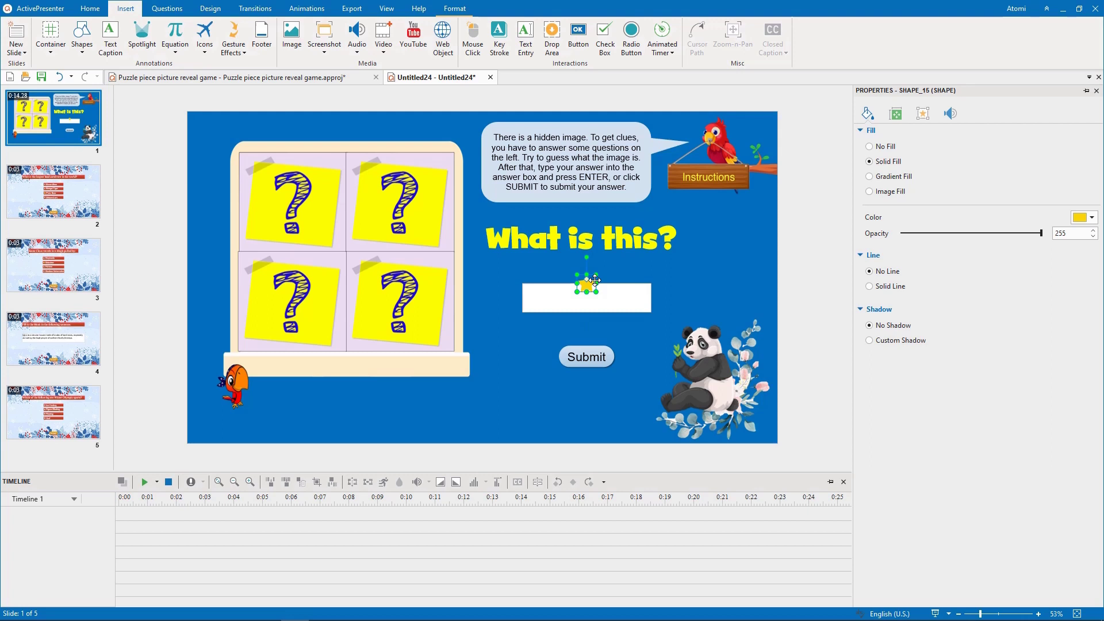
Step: Add an Arcs motion path animation to the star
{"action": "left_click", "coordinate": [307, 8]}
{"action": "left_click", "coordinate": [618, 36]}
{"action": "left_click", "coordinate": [668, 142]}
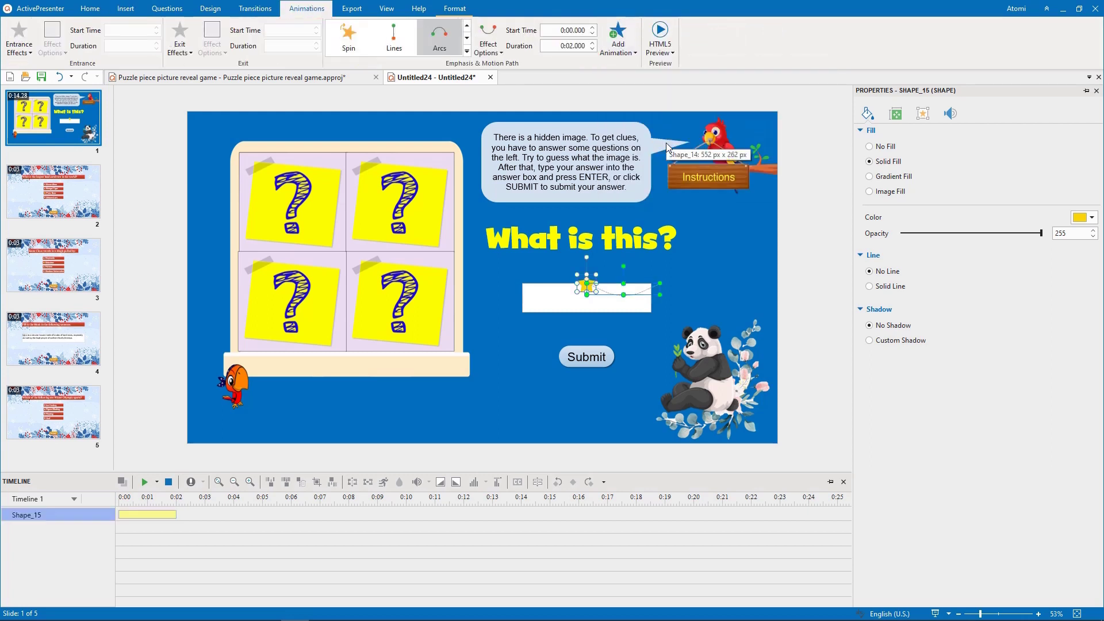
Step: Reshape the star's motion path so it arcs up over the "What is this?" title and falls to the Submit button
{"action": "left_click_drag", "start_coordinate": [624, 266], "coordinate": [602, 251]}
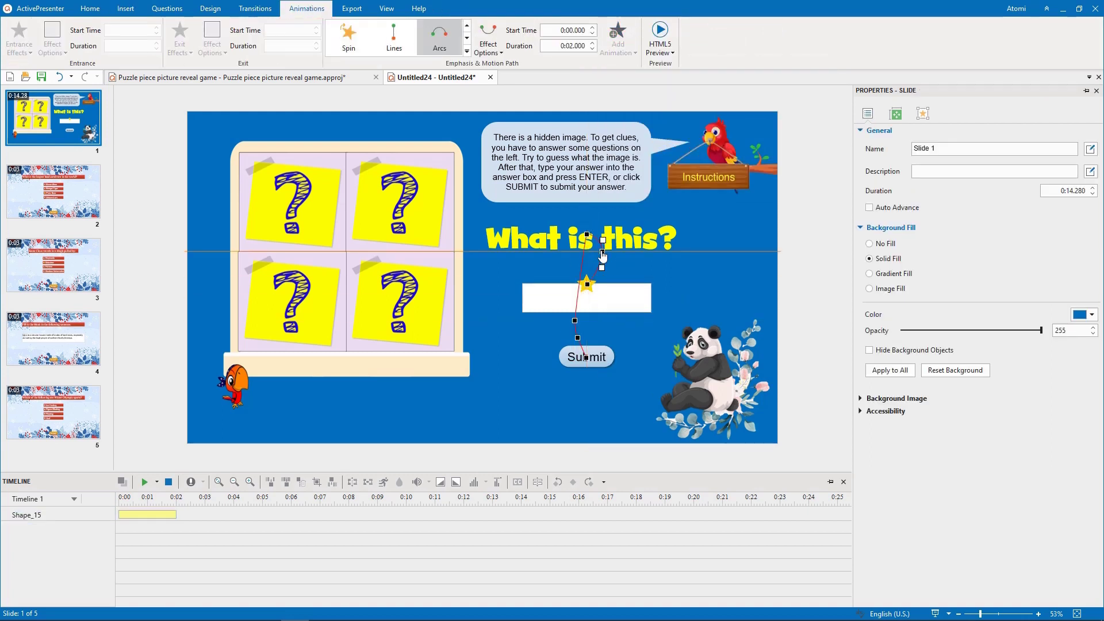
{"action": "left_click_drag", "start_coordinate": [584, 288], "coordinate": [570, 243]}
{"action": "mouse_move", "coordinate": [586, 241]}
{"action": "left_mouse_down"}
{"action": "mouse_move", "coordinate": [586, 226]}
{"action": "mouse_move", "coordinate": [566, 238]}
{"action": "left_mouse_up"}
{"action": "left_click_drag", "start_coordinate": [575, 320], "coordinate": [569, 287]}
{"action": "left_click_drag", "start_coordinate": [578, 337], "coordinate": [573, 317]}
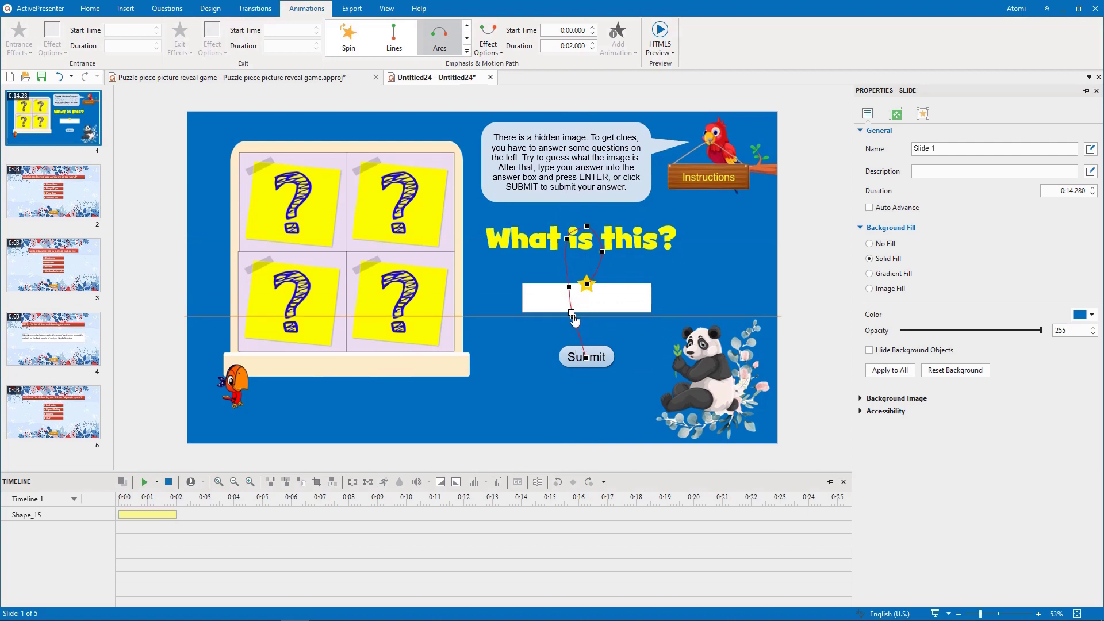
{"action": "left_click_drag", "start_coordinate": [586, 358], "coordinate": [581, 346]}
{"action": "left_click", "coordinate": [539, 344]}
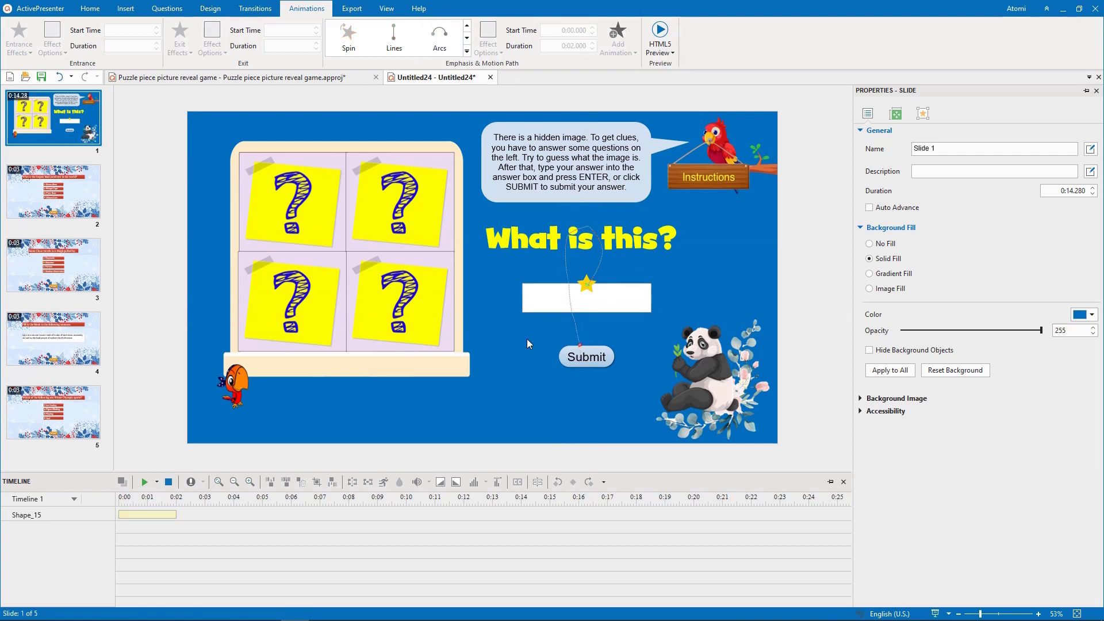
Step: Give the star an entrance and an exit effect, with the exit effect lasting 0.28 seconds
{"action": "left_click", "coordinate": [152, 515]}
{"action": "left_click", "coordinate": [19, 43]}
{"action": "left_click", "coordinate": [72, 141]}
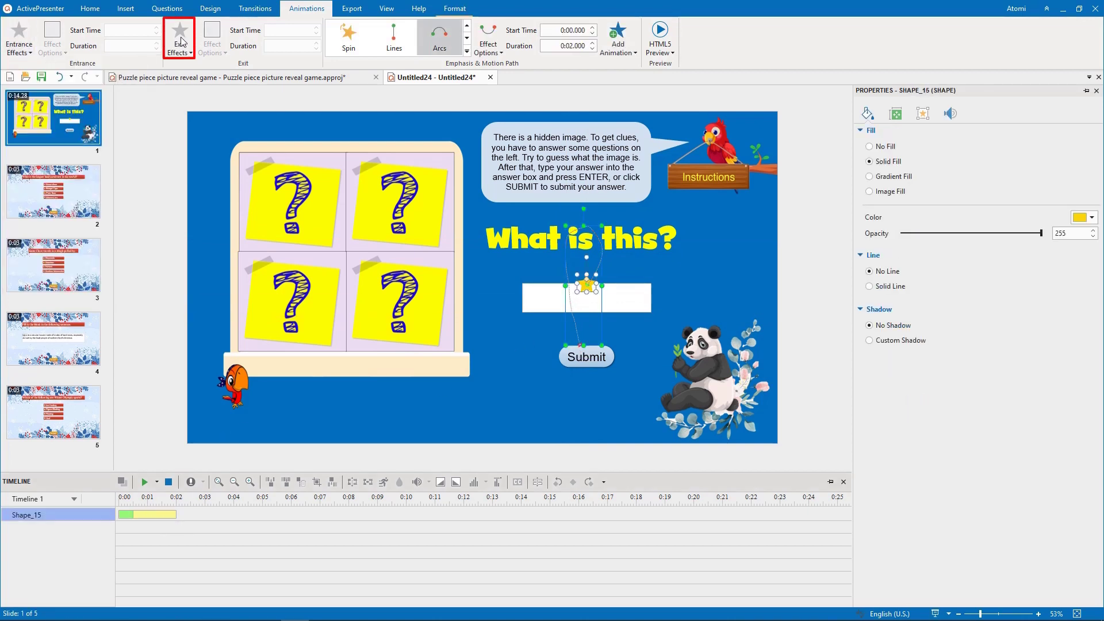
{"action": "left_click", "coordinate": [180, 42]}
{"action": "left_click", "coordinate": [238, 142]}
{"action": "left_click_drag", "start_coordinate": [523, 514], "coordinate": [170, 515]}
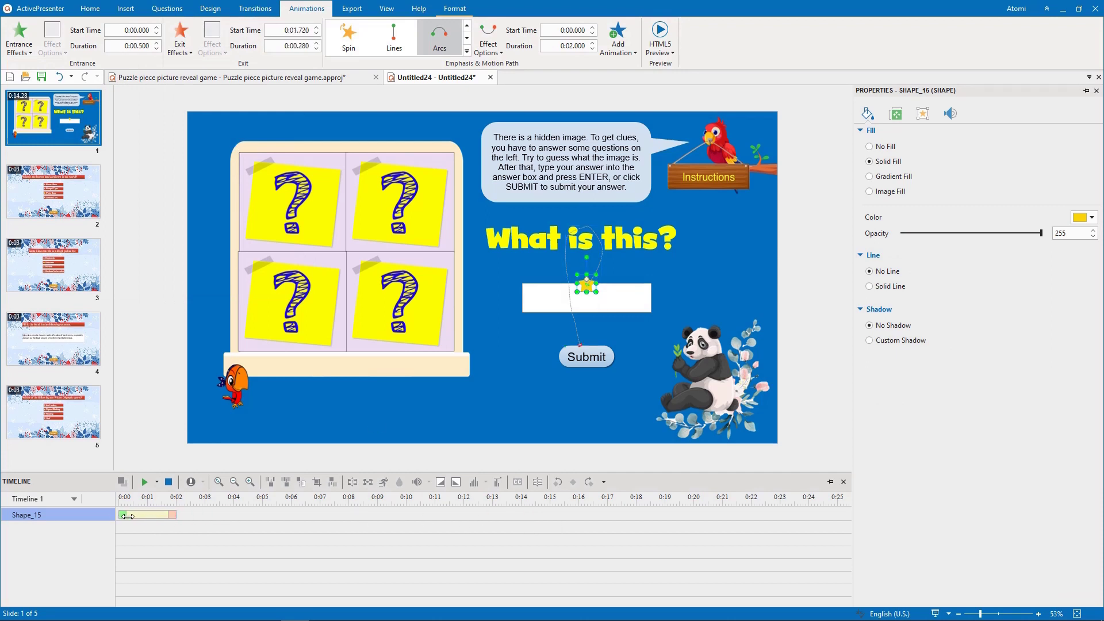
Step: Place several copies of the star around the answer box and apply its animation to all shape objects
{"action": "left_click_drag", "start_coordinate": [587, 286], "coordinate": [569, 279], "text": "ctrl"}
{"action": "mouse_move", "coordinate": [568, 279]}
{"action": "left_mouse_down", "text": "ctrl"}
{"action": "mouse_move", "coordinate": [559, 289]}
{"action": "mouse_move", "coordinate": [573, 294]}
{"action": "left_mouse_up", "text": "ctrl"}
{"action": "left_click_drag", "start_coordinate": [574, 293], "coordinate": [598, 284], "text": "ctrl"}
{"action": "left_click_drag", "start_coordinate": [599, 284], "coordinate": [605, 302], "text": "ctrl"}
{"action": "right_click", "coordinate": [581, 293]}
{"action": "mouse_move", "coordinate": [719, 506]}
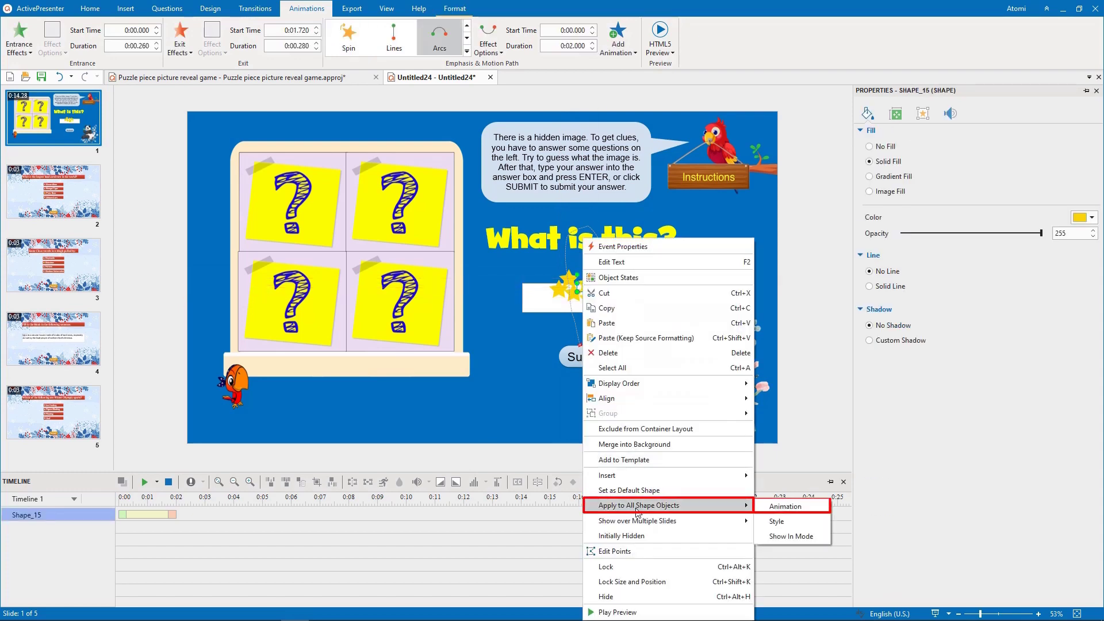
{"action": "left_click", "coordinate": [778, 511]}
Step: Add an Arcs motion path to the rightmost star, Shape_21
{"action": "left_click", "coordinate": [677, 275]}
{"action": "left_click", "coordinate": [608, 289]}
{"action": "left_click", "coordinate": [619, 41]}
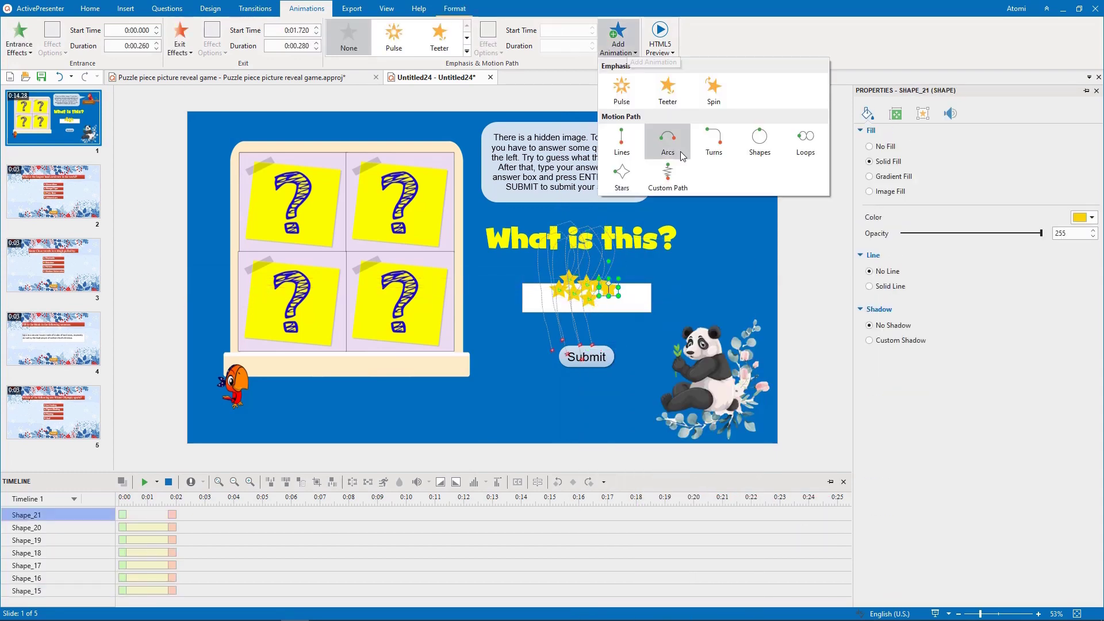
{"action": "left_click", "coordinate": [681, 151]}
Step: Edit the rightmost star's path points to curve over the title and down beside the Submit button, and preview the star animations
{"action": "right_click", "coordinate": [651, 290]}
{"action": "left_click", "coordinate": [664, 329]}
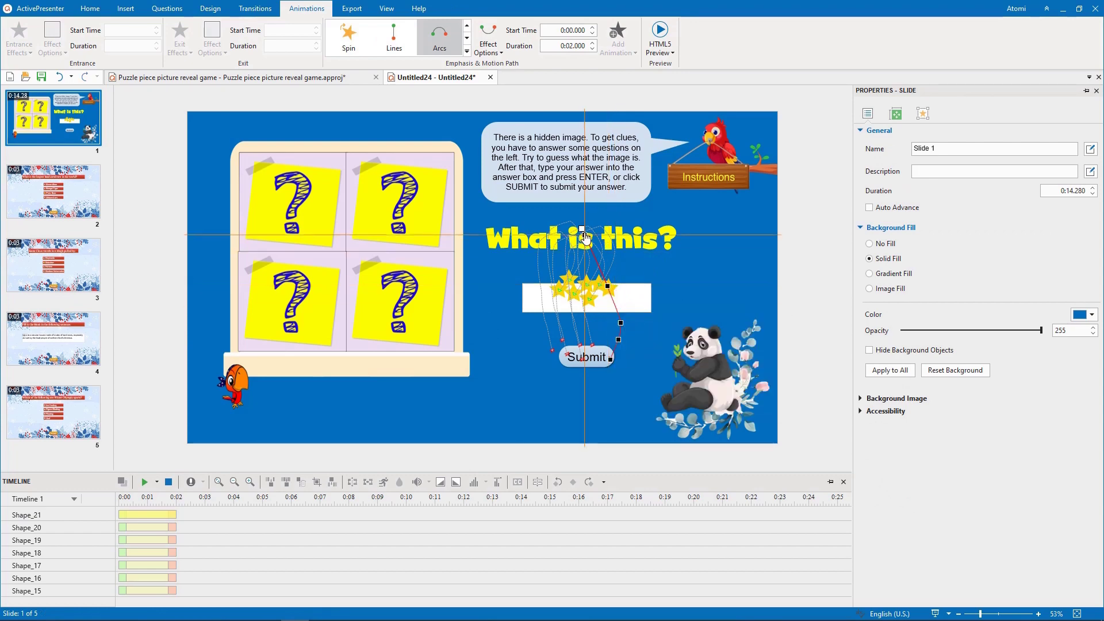
{"action": "left_click_drag", "start_coordinate": [609, 256], "coordinate": [589, 251]}
{"action": "mouse_move", "coordinate": [612, 232]}
{"action": "left_mouse_down"}
{"action": "mouse_move", "coordinate": [602, 225]}
{"action": "mouse_move", "coordinate": [621, 240]}
{"action": "left_mouse_up"}
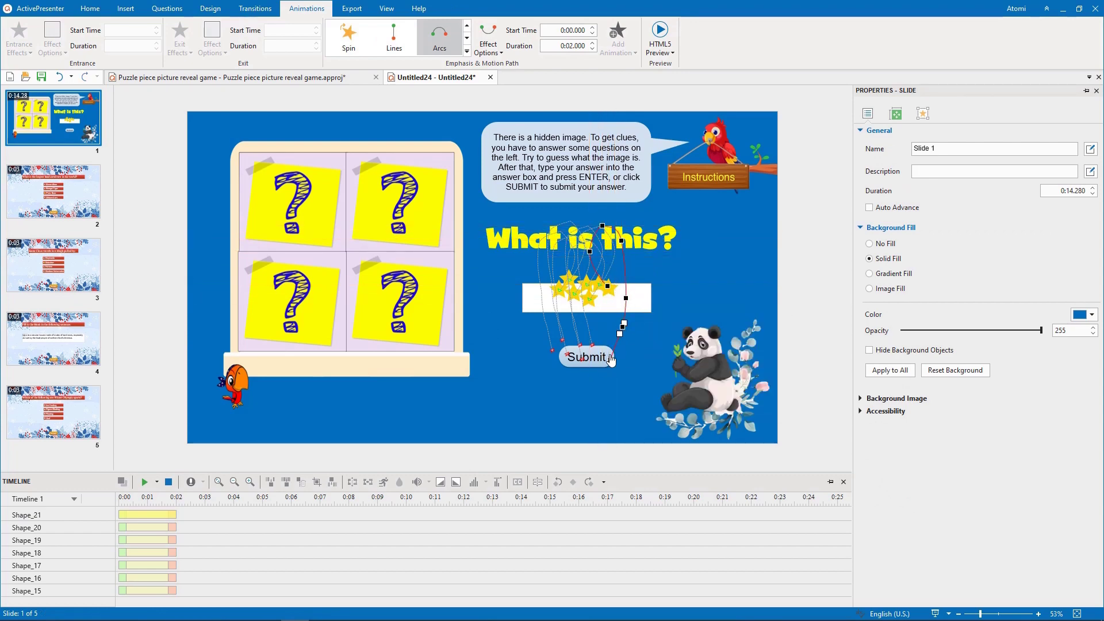
{"action": "left_click", "coordinate": [145, 482]}
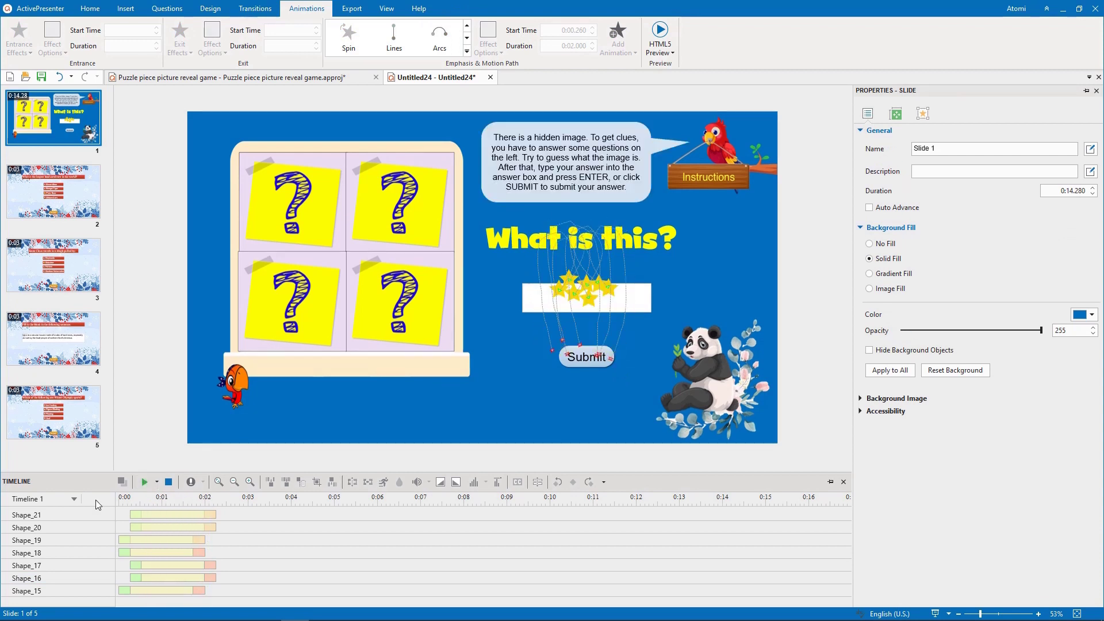
Step: Switch to the main timeline and set all seven stars to be initially hidden
{"action": "left_click", "coordinate": [53, 502]}
{"action": "left_click", "coordinate": [57, 520]}
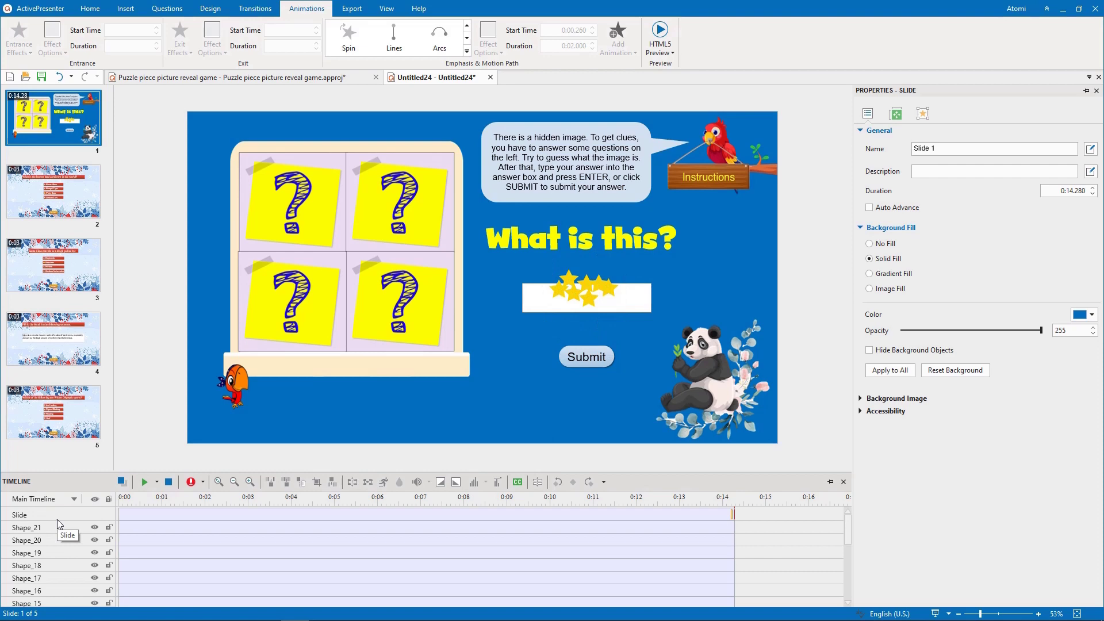
{"action": "left_click_drag", "start_coordinate": [525, 271], "coordinate": [636, 302]}
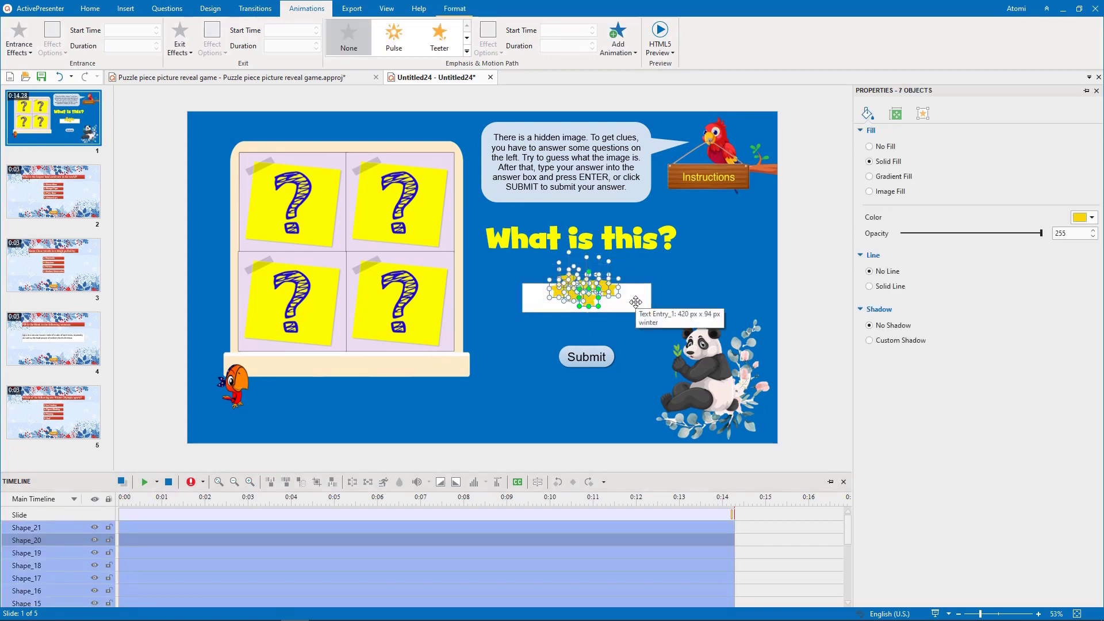
{"action": "right_click", "coordinate": [592, 287]}
{"action": "left_click", "coordinate": [665, 537]}
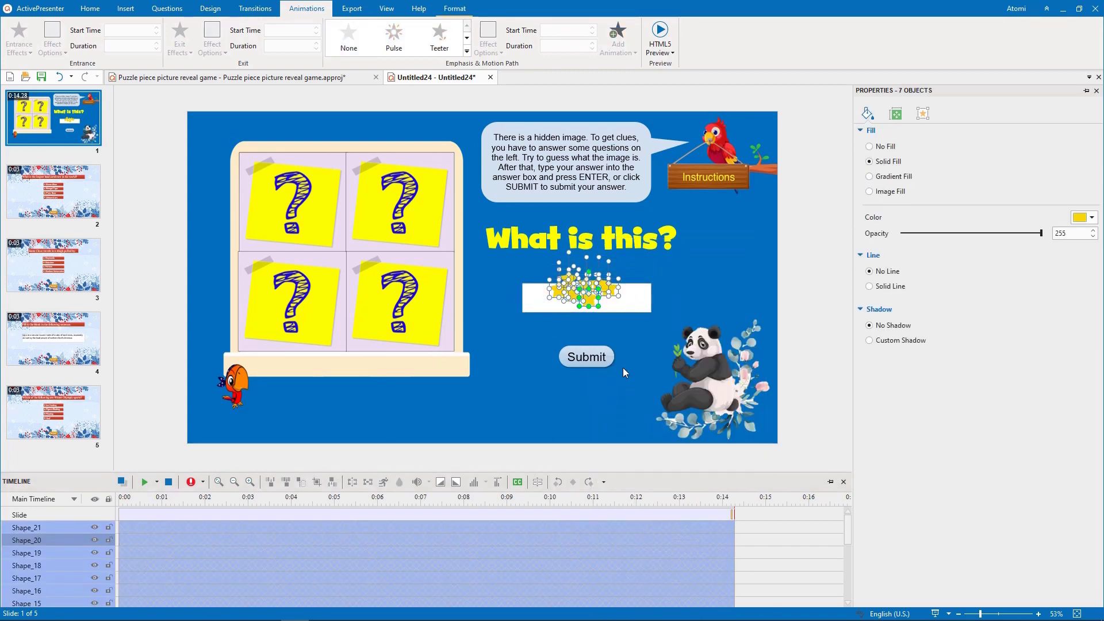
Step: Remove the Show Feedback Layer action from the answer box's On Correct event
{"action": "left_click", "coordinate": [638, 303]}
{"action": "left_click", "coordinate": [923, 114]}
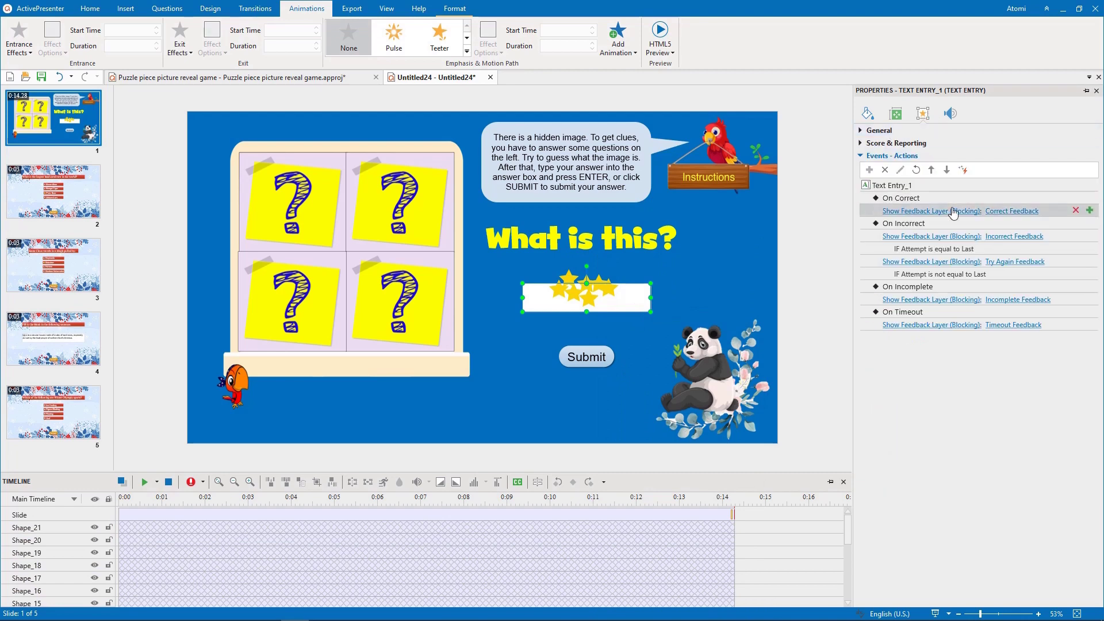
{"action": "left_click", "coordinate": [1075, 211]}
Step: Add a Play Audio action to the answer box's On Correct event, using correct.MP3 with blocking turned off
{"action": "left_click", "coordinate": [1090, 198]}
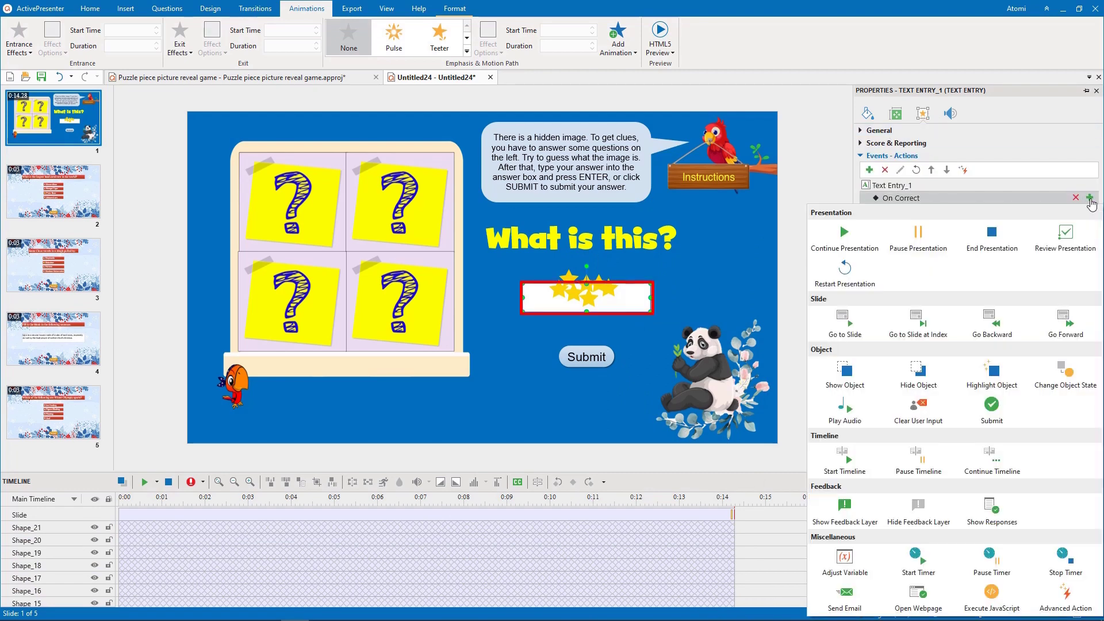
{"action": "left_click", "coordinate": [845, 410]}
{"action": "left_click", "coordinate": [973, 212]}
{"action": "left_click", "coordinate": [957, 231]}
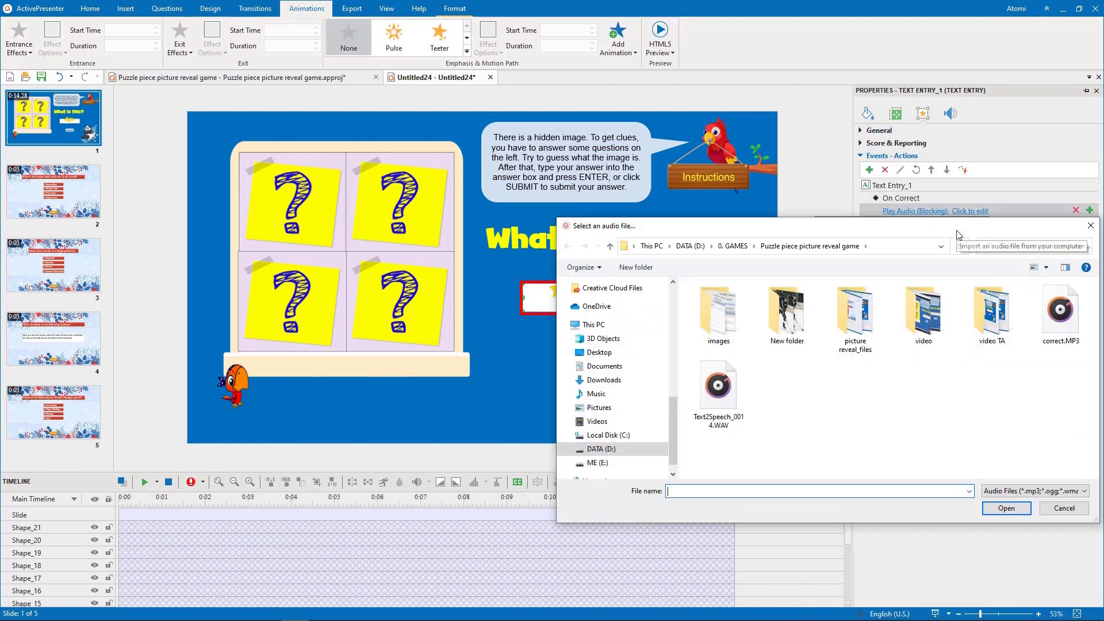
{"action": "left_click", "coordinate": [1061, 314]}
{"action": "left_click", "coordinate": [1008, 510]}
{"action": "left_click", "coordinate": [826, 246]}
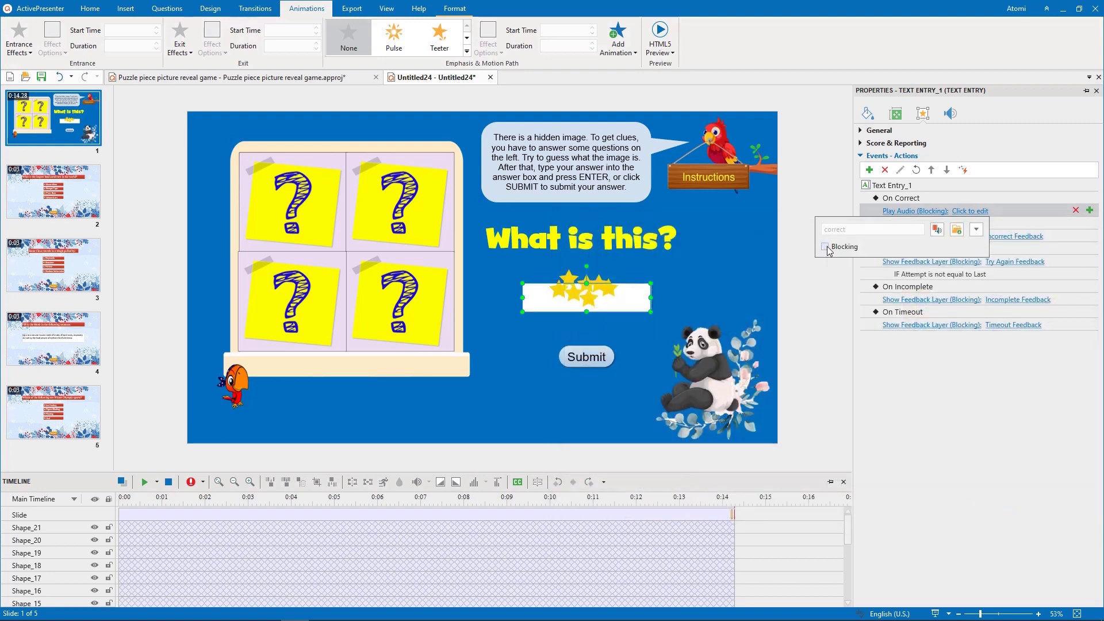
{"action": "left_click", "coordinate": [1003, 210]}
Step: Add a Start Timeline action to the On Correct event that starts Timeline 1 without blocking
{"action": "left_click", "coordinate": [1089, 199]}
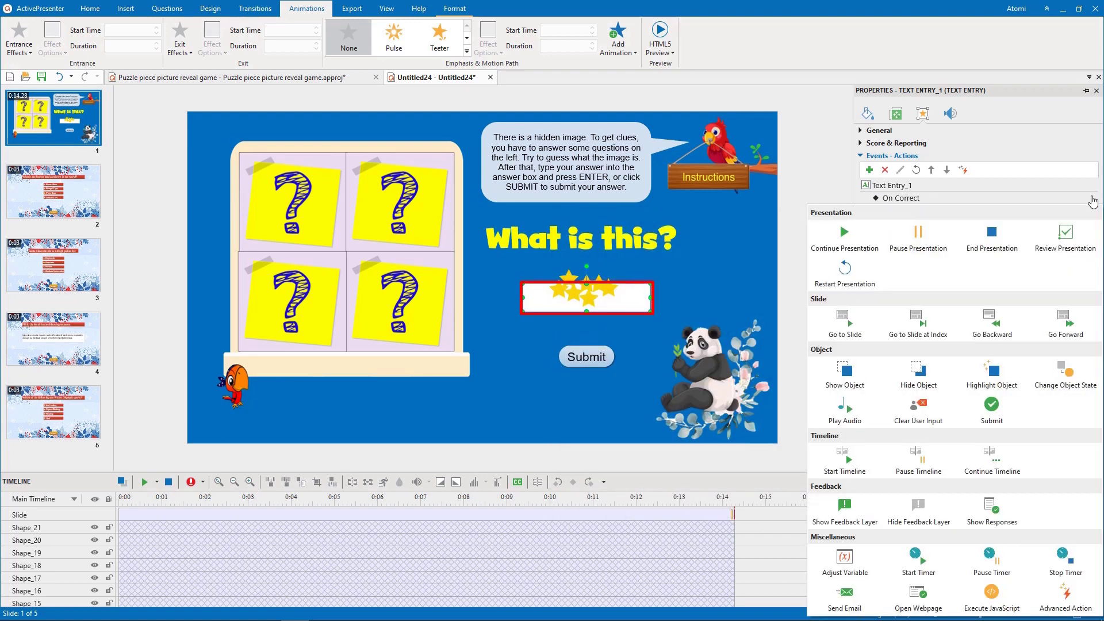
{"action": "left_click", "coordinate": [863, 461]}
{"action": "left_click", "coordinate": [984, 223]}
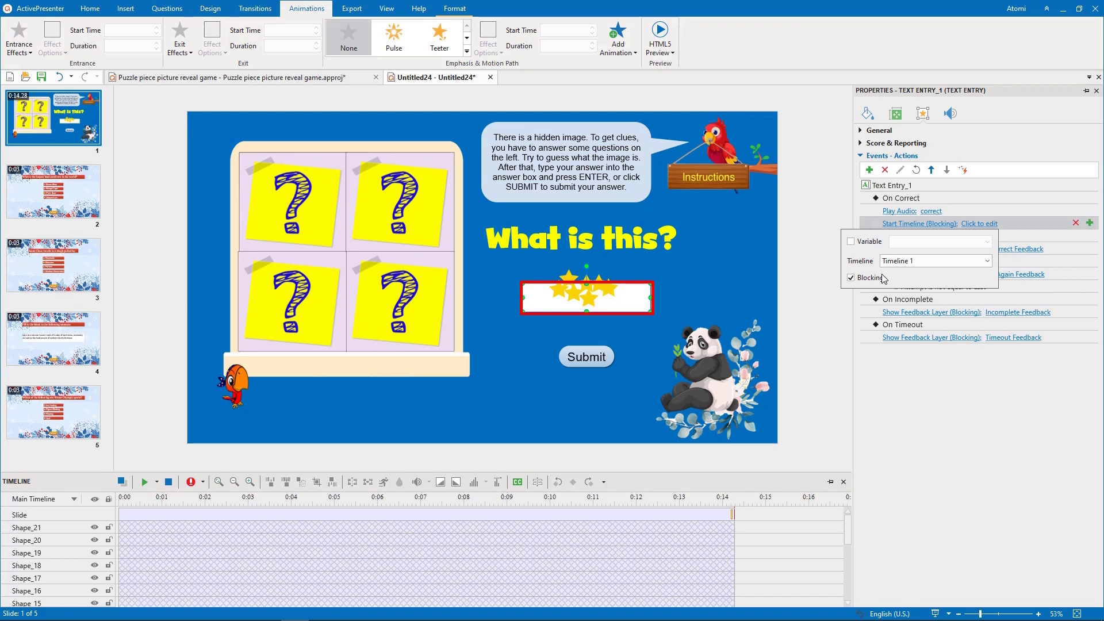
{"action": "left_click", "coordinate": [1014, 226]}
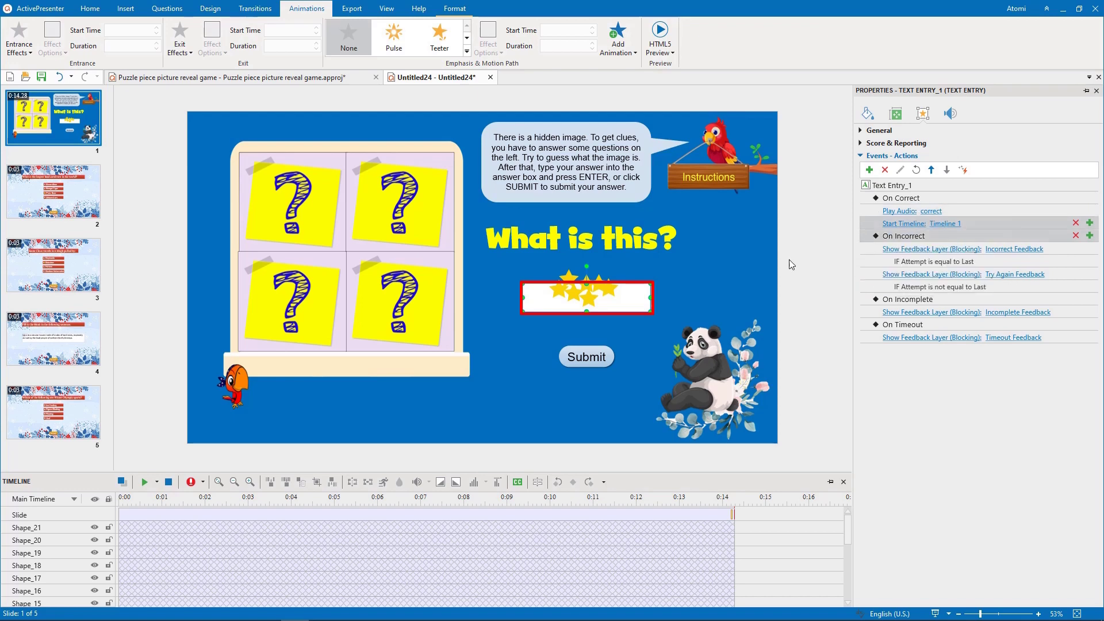
Step: Rename the top-left question-mark tile to Image_1 and the top-right tile to Image_2
{"action": "left_click", "coordinate": [297, 202]}
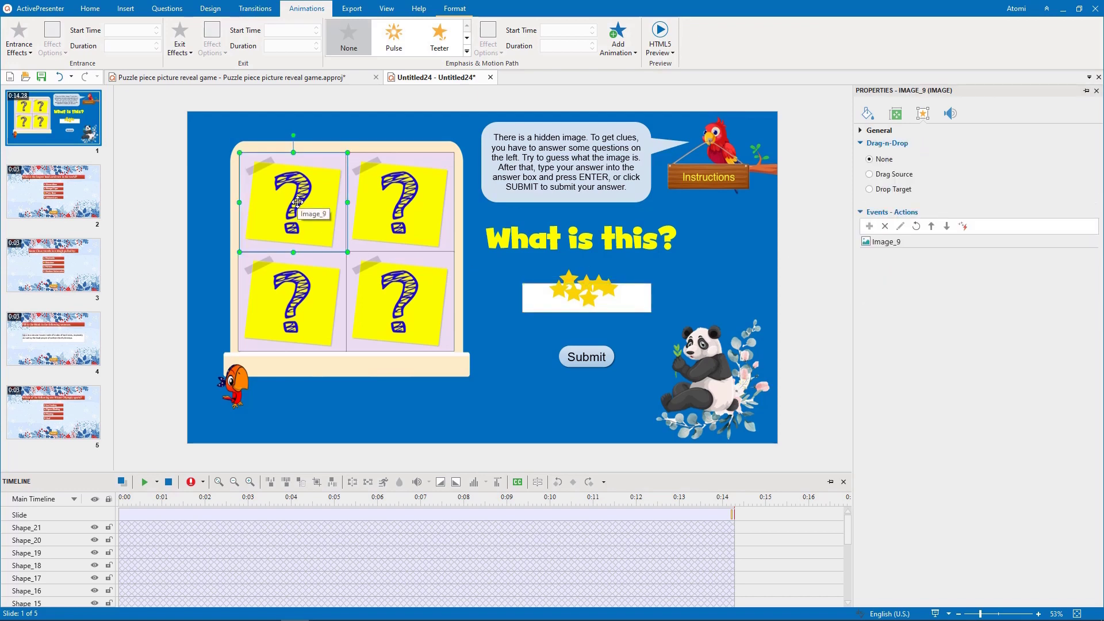
{"action": "left_click", "coordinate": [890, 131]}
{"action": "left_click", "coordinate": [944, 148]}
{"action": "key", "text": "BackSpace"}
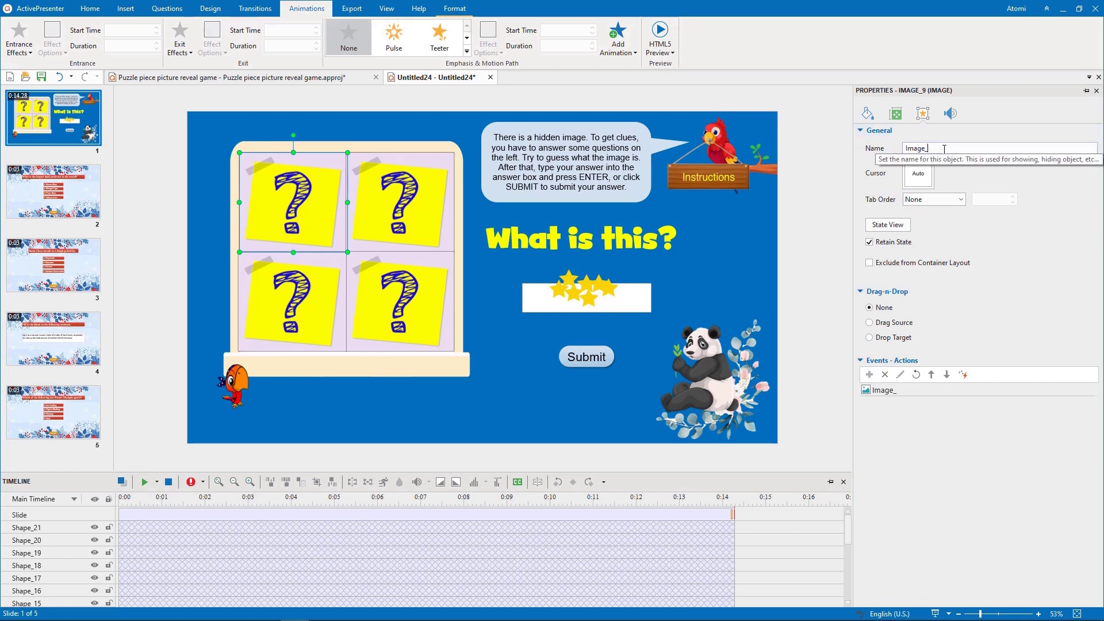
{"action": "type", "text": "1"}
{"action": "left_click", "coordinate": [401, 218]}
{"action": "left_click", "coordinate": [954, 148]}
{"action": "key", "text": "BackSpace"}
{"action": "key", "text": "BackSpace"}
{"action": "type", "text": "2"}
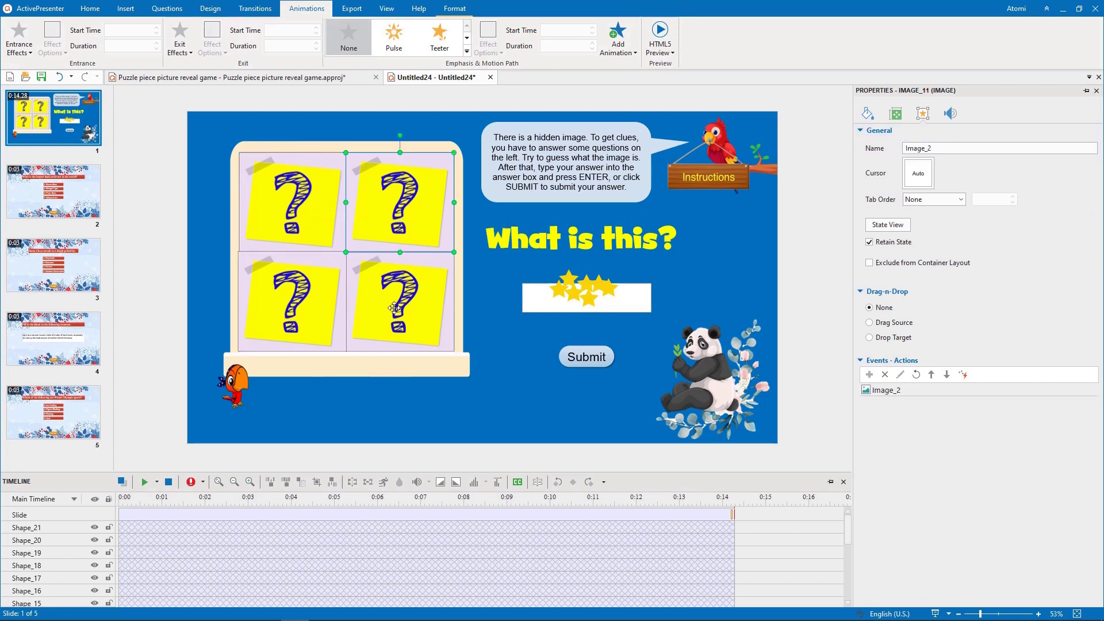
Step: Rename the bottom-right question-mark tile to Image_3 and the bottom-left tile to Image_4
{"action": "left_click", "coordinate": [394, 306]}
{"action": "left_click", "coordinate": [945, 148]}
{"action": "left_click", "coordinate": [325, 304]}
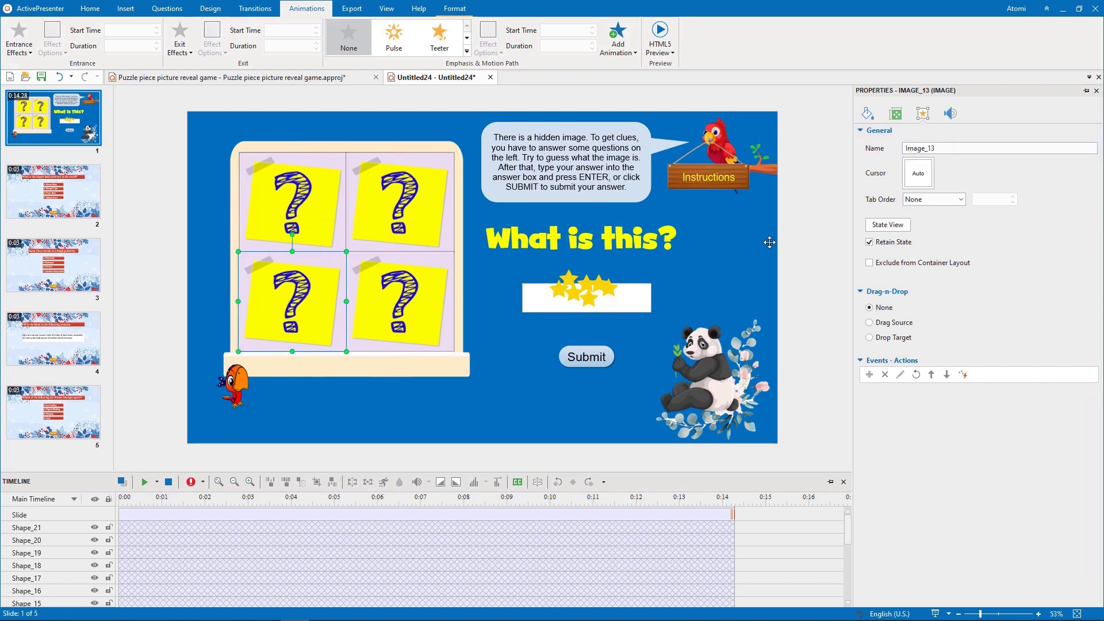
{"action": "left_click", "coordinate": [948, 147]}
{"action": "key", "text": "BackSpace"}
{"action": "key", "text": "BackSpace"}
{"action": "type", "text": "4"}
{"action": "left_click", "coordinate": [805, 232]}
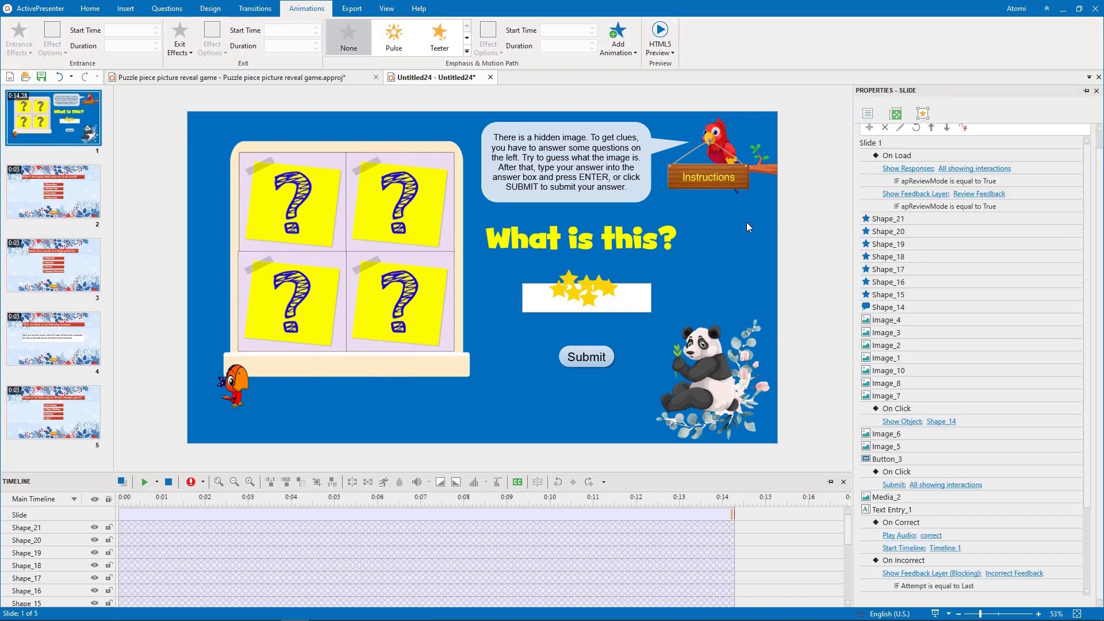
Step: Add an On Click event to Image_1 with a Go to Slide action targeting Slide 2
{"action": "left_click", "coordinate": [297, 203]}
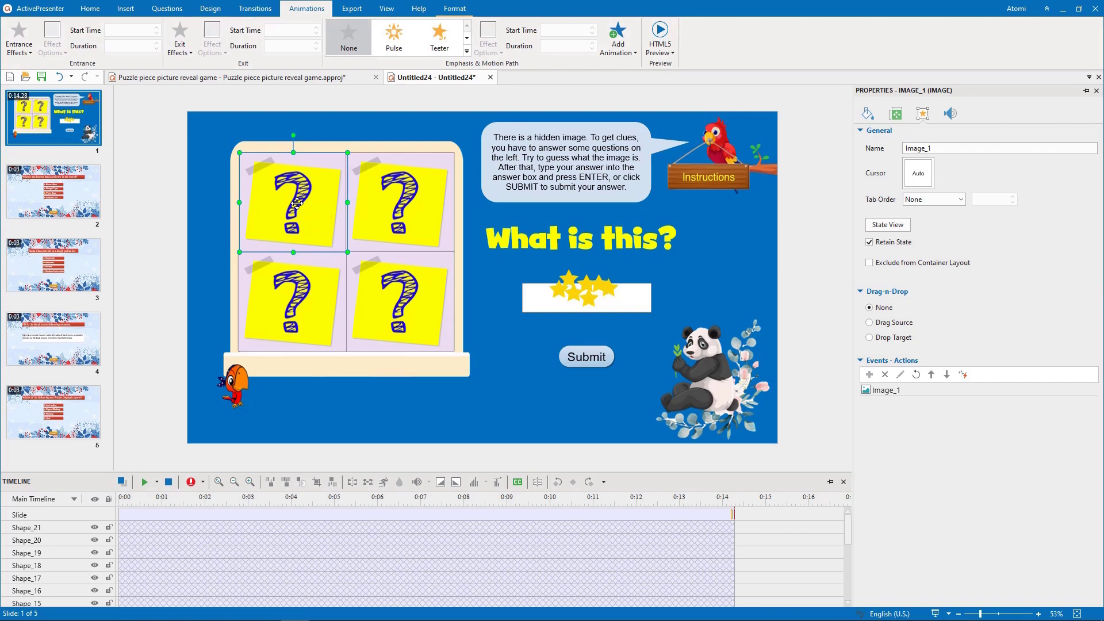
{"action": "left_click", "coordinate": [1090, 392]}
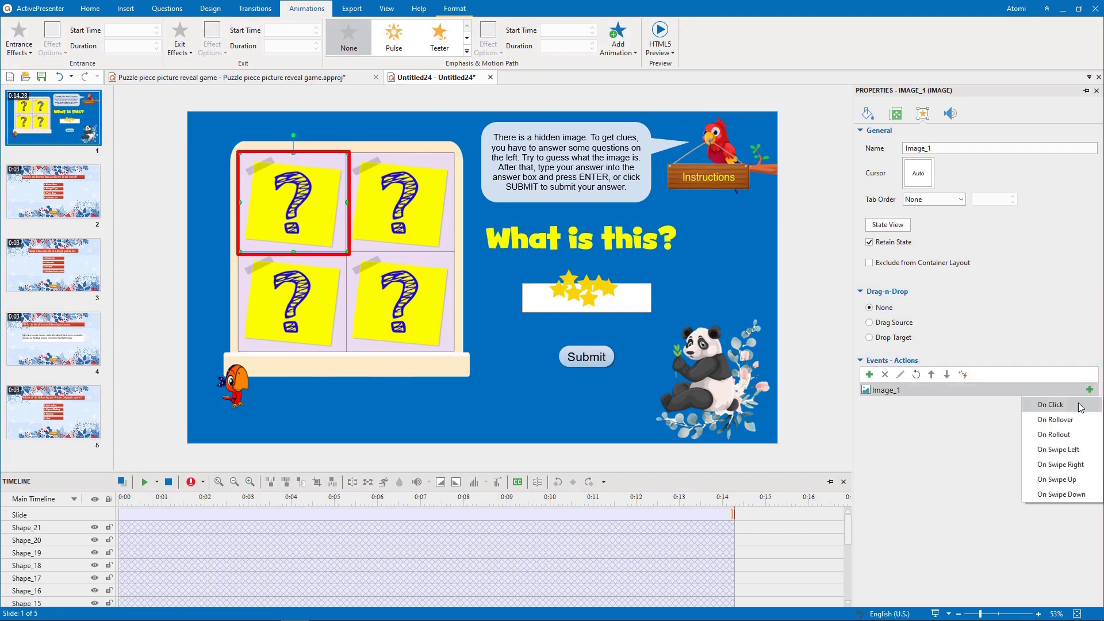
{"action": "left_click", "coordinate": [1079, 405]}
{"action": "left_click", "coordinate": [900, 416]}
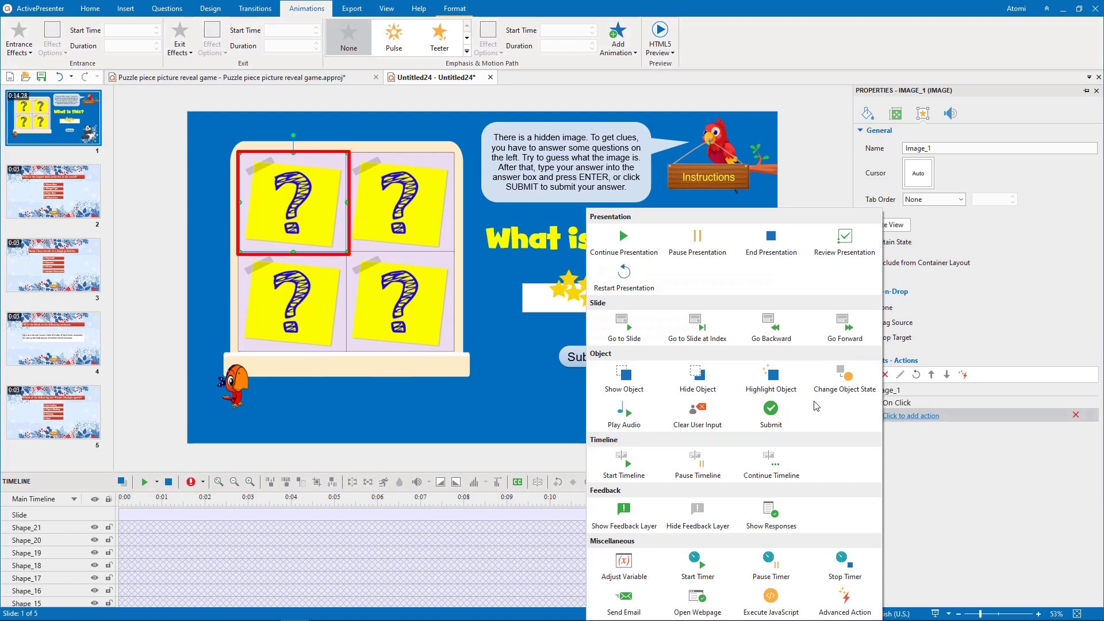
{"action": "left_click", "coordinate": [627, 328]}
{"action": "left_click", "coordinate": [933, 416]}
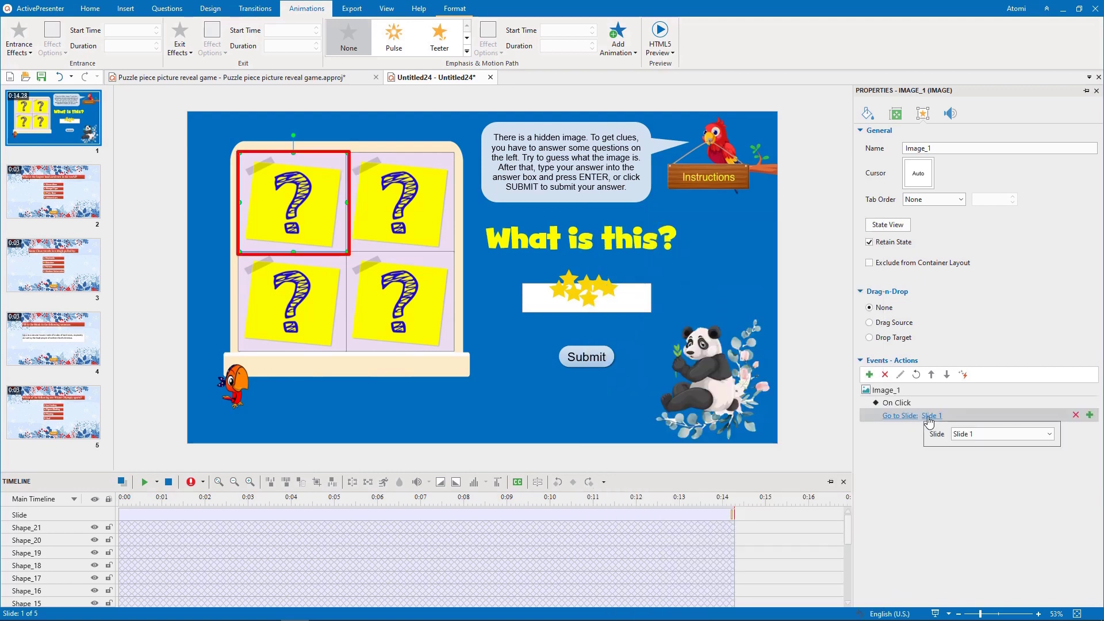
{"action": "left_click", "coordinate": [978, 435]}
{"action": "left_click", "coordinate": [979, 457]}
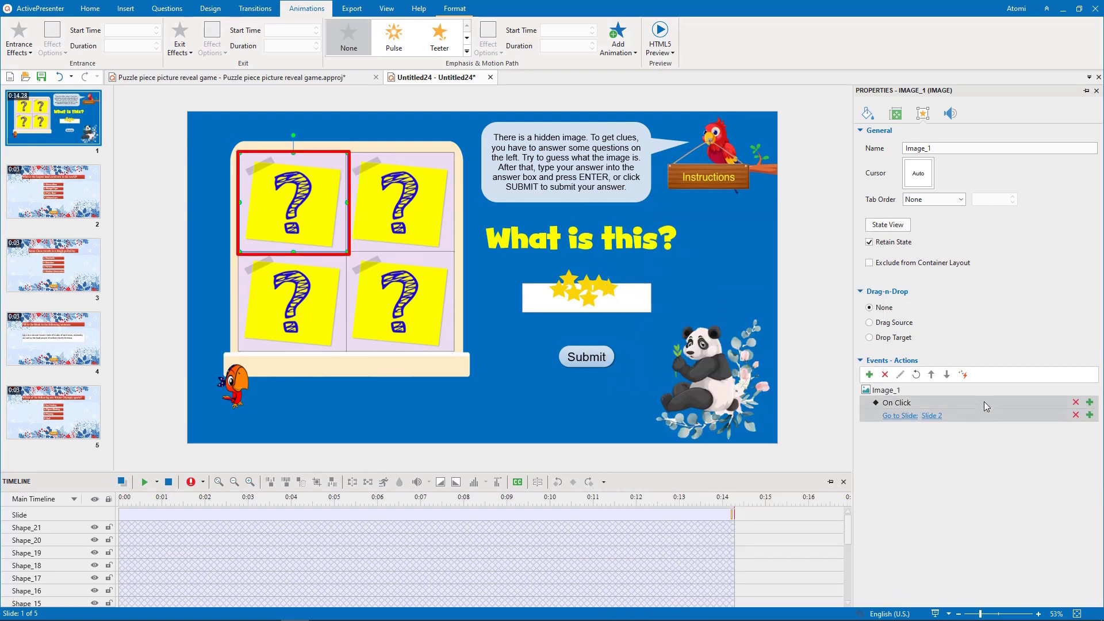
Step: Copy Image_1's On Click event to Image_2 and set its Go to Slide target to Slide 3
{"action": "left_click", "coordinate": [985, 401]}
{"action": "key", "text": "ctrl+c"}
{"action": "left_click", "coordinate": [429, 202]}
{"action": "left_click", "coordinate": [976, 392]}
{"action": "key", "text": "ctrl+v"}
{"action": "left_click", "coordinate": [936, 416]}
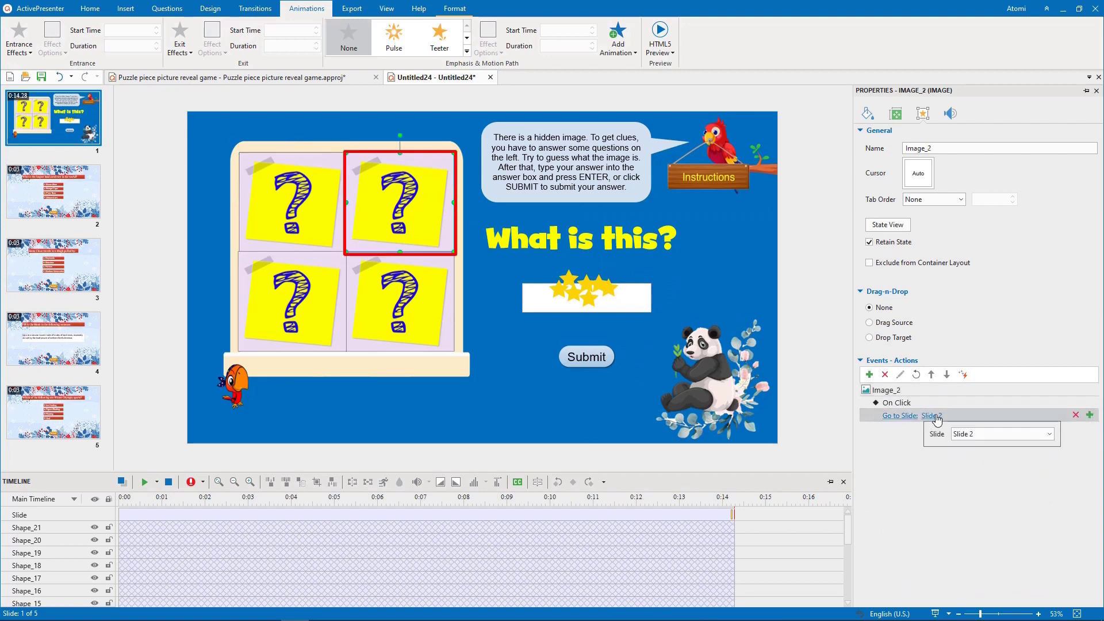
{"action": "left_click", "coordinate": [1002, 434]}
{"action": "left_click", "coordinate": [981, 471]}
Step: Paste the copied On Click event onto Image_3 and set its Go to Slide target to Slide 4
{"action": "key", "text": "Tab"}
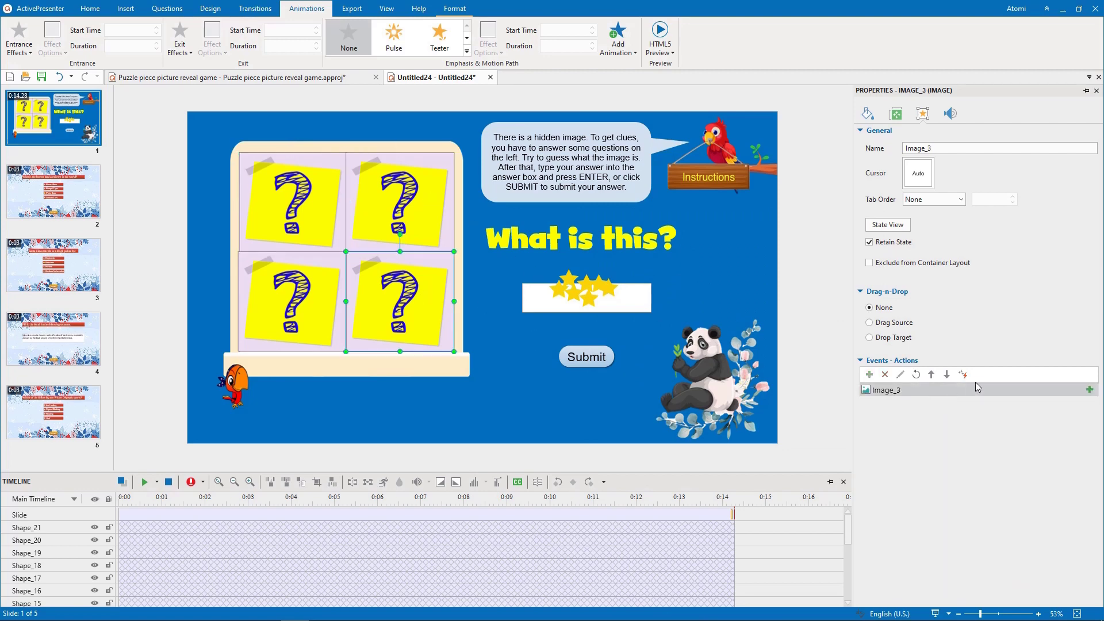
{"action": "key", "text": "ctrl+v"}
{"action": "left_click", "coordinate": [934, 416]}
{"action": "left_click", "coordinate": [1002, 434]}
{"action": "left_click", "coordinate": [978, 479]}
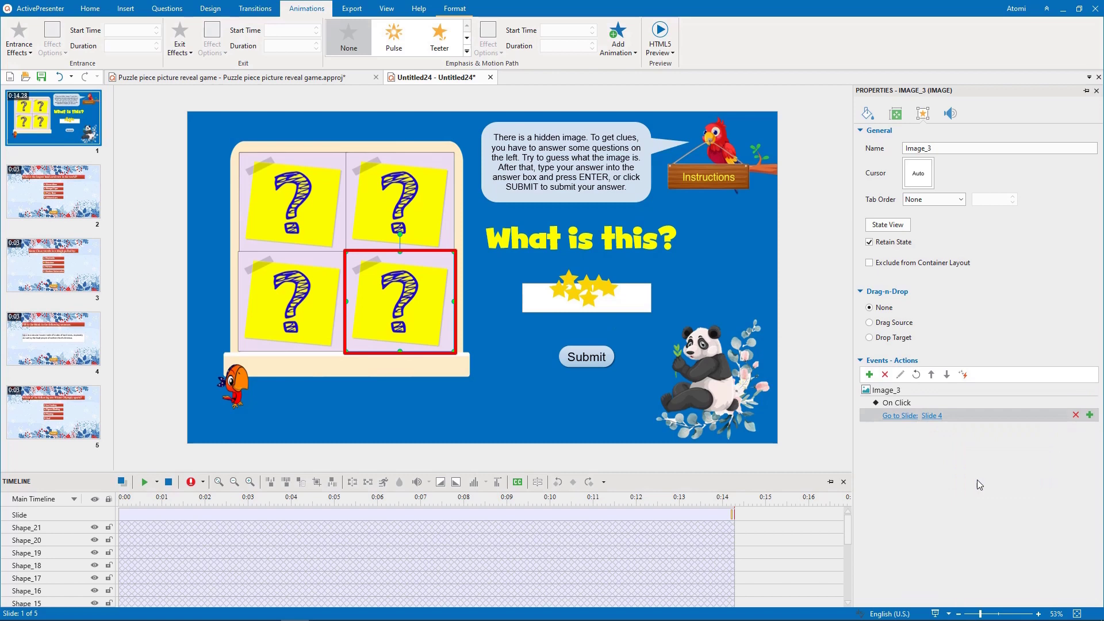
Step: Paste the copied On Click event onto Image_4 and set its Go to Slide target to Slide 5
{"action": "key", "text": "Tab"}
{"action": "key", "text": "ctrl+v"}
{"action": "left_click", "coordinate": [932, 416]}
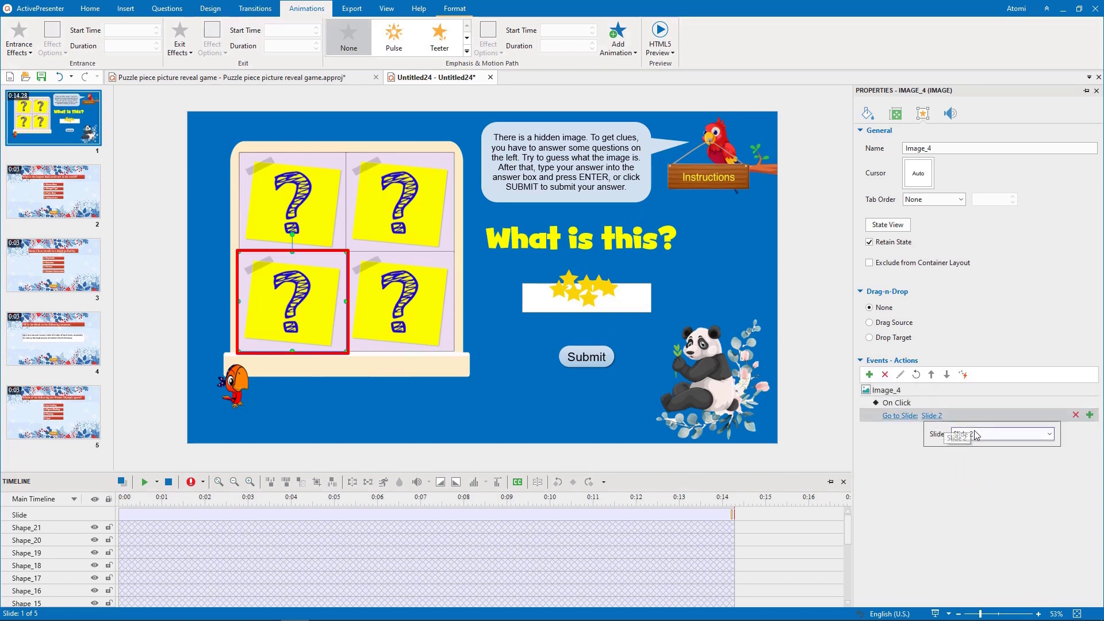
{"action": "left_click", "coordinate": [975, 436]}
{"action": "left_click", "coordinate": [952, 488]}
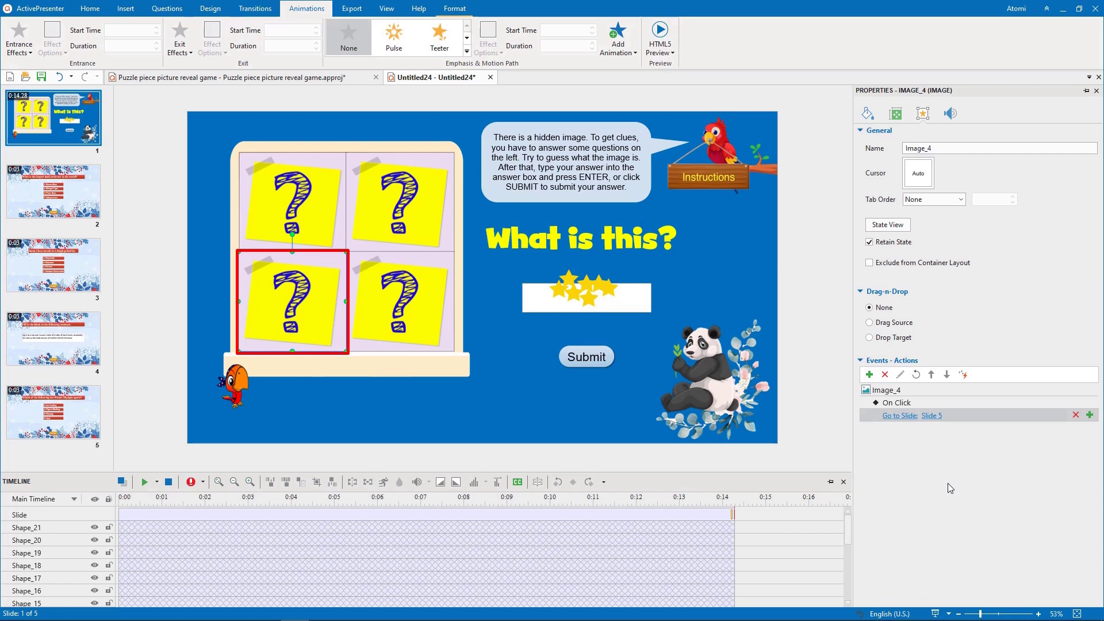
Step: Display the Object States and Resources panes
{"action": "left_click", "coordinate": [387, 10]}
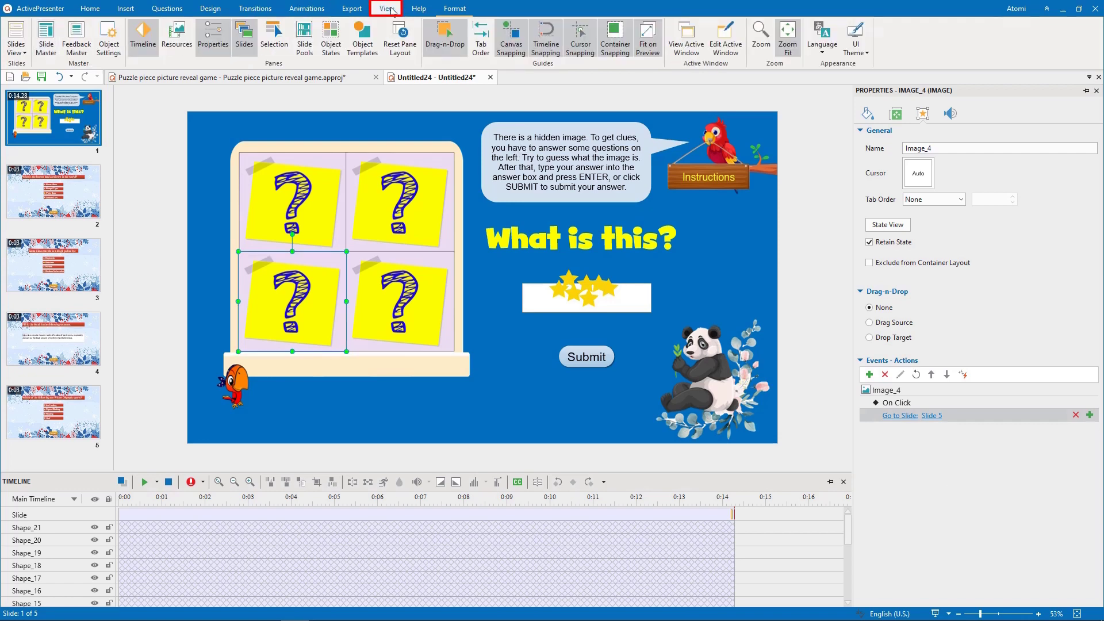
{"action": "left_click", "coordinate": [333, 46]}
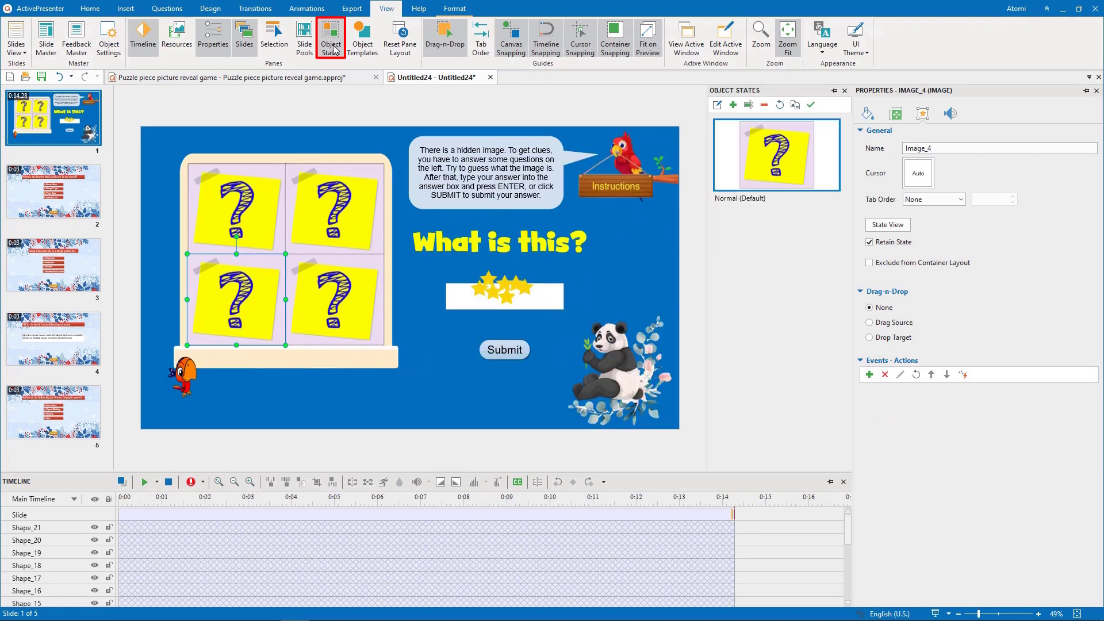
{"action": "left_click", "coordinate": [176, 41]}
Step: Insert the sad face icon to add it to the project resources, and delete its copy from the slide
{"action": "left_click", "coordinate": [126, 9]}
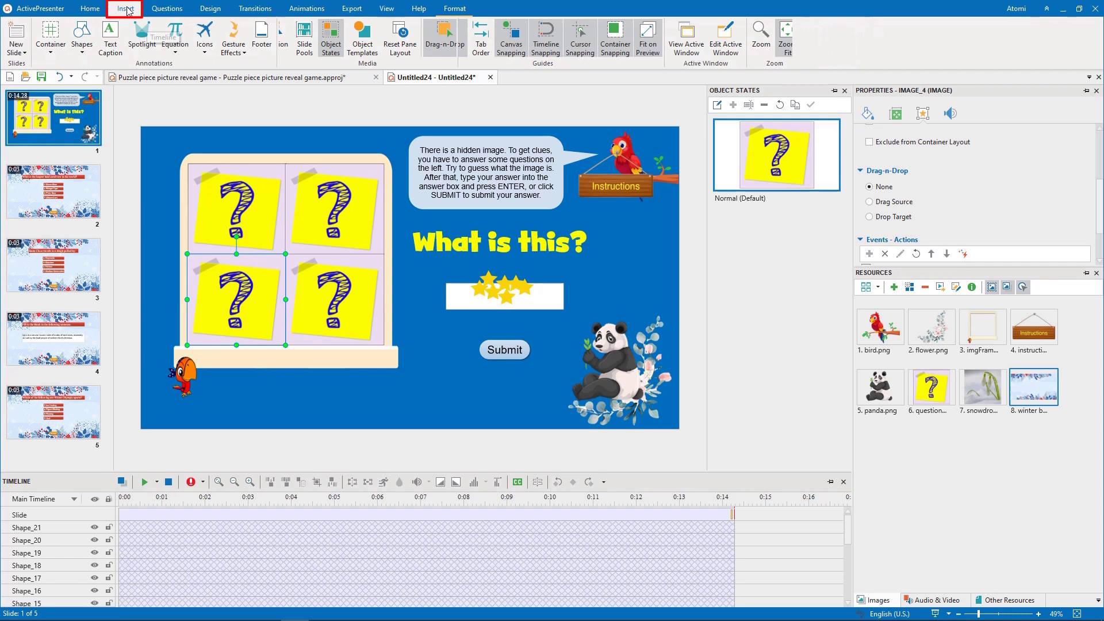
{"action": "left_click", "coordinate": [205, 52]}
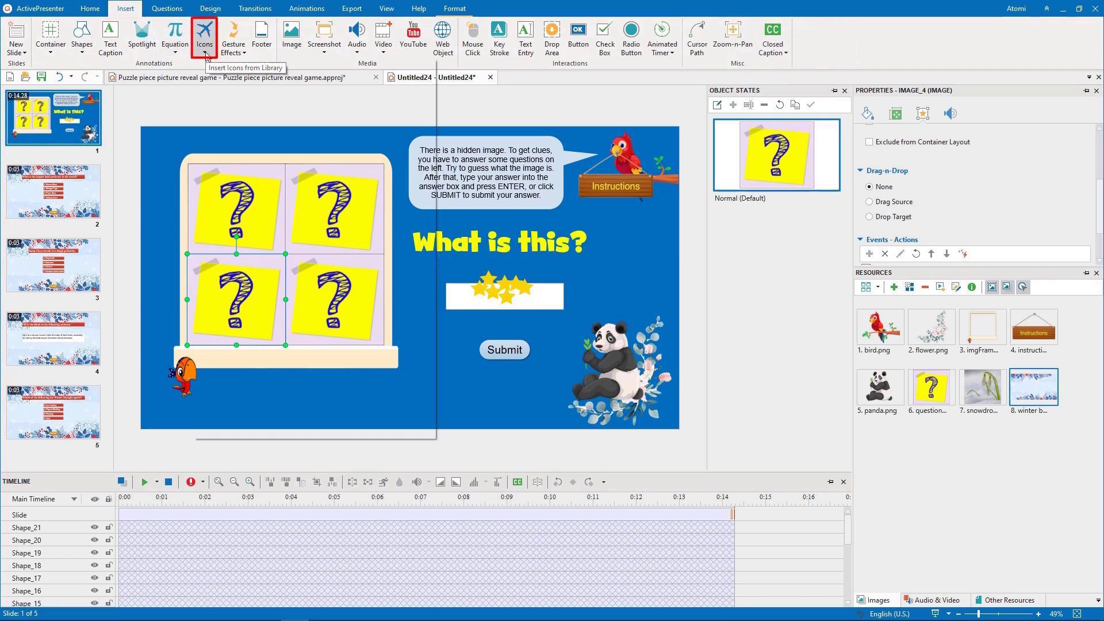
{"action": "left_click", "coordinate": [254, 405]}
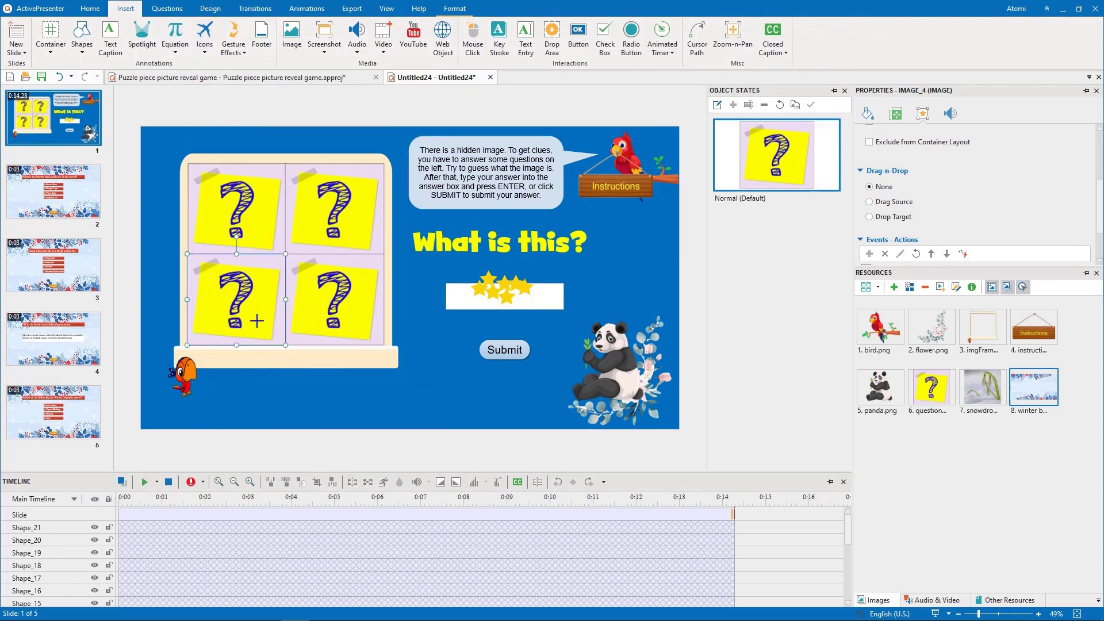
{"action": "left_click", "coordinate": [267, 189]}
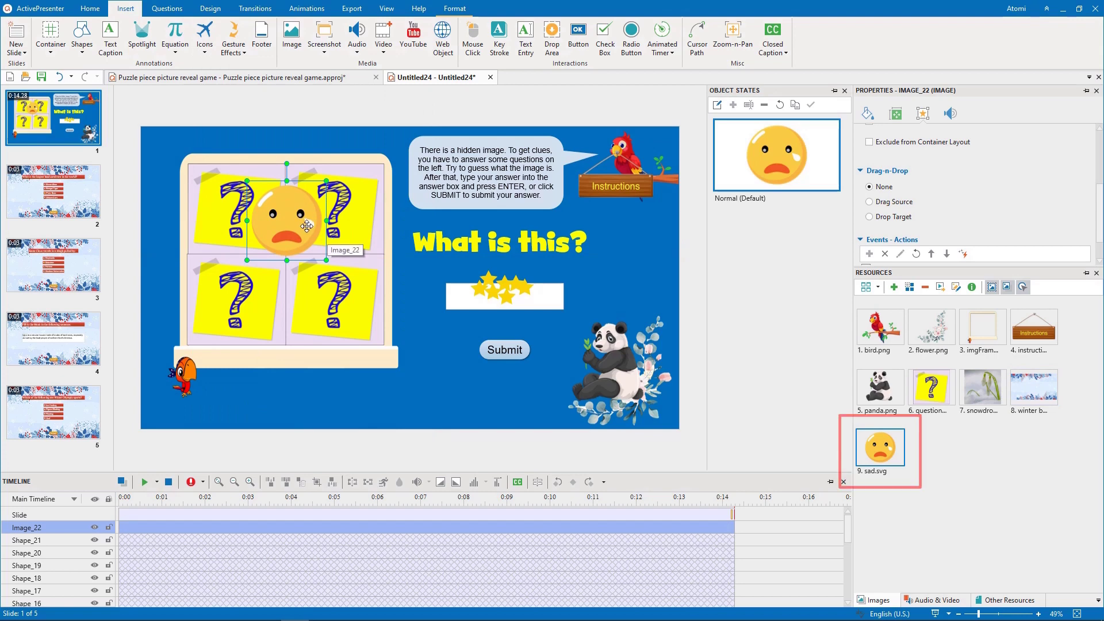
{"action": "key", "text": "Delete"}
Step: Add the built-in Disabled state to Image_1 and set that state's image source to sad.svg
{"action": "left_click", "coordinate": [282, 208]}
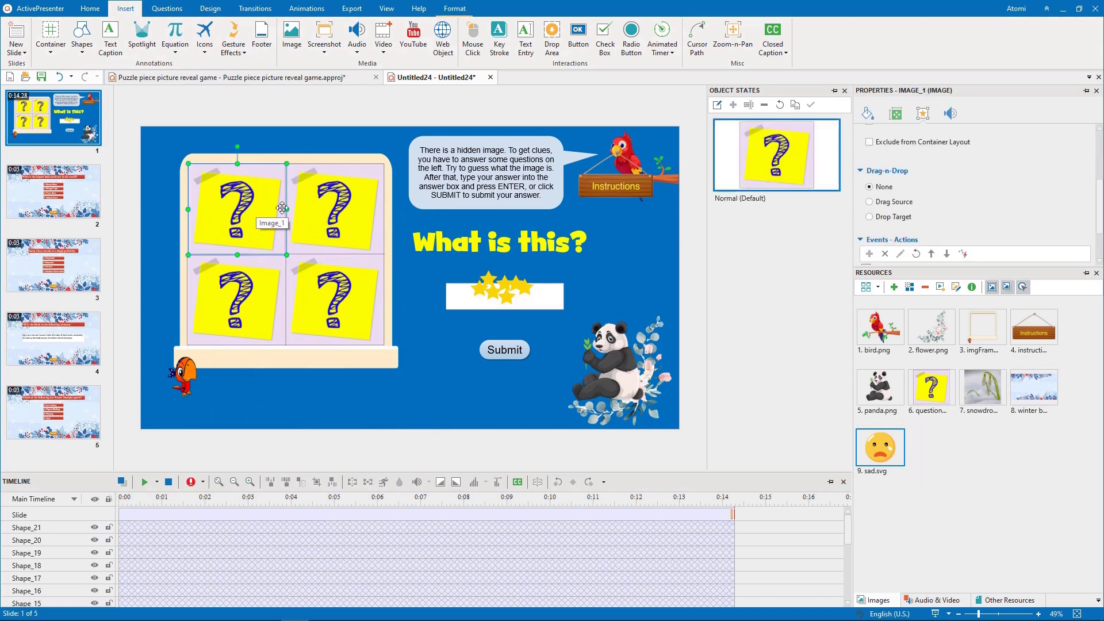
{"action": "left_click", "coordinate": [717, 105]}
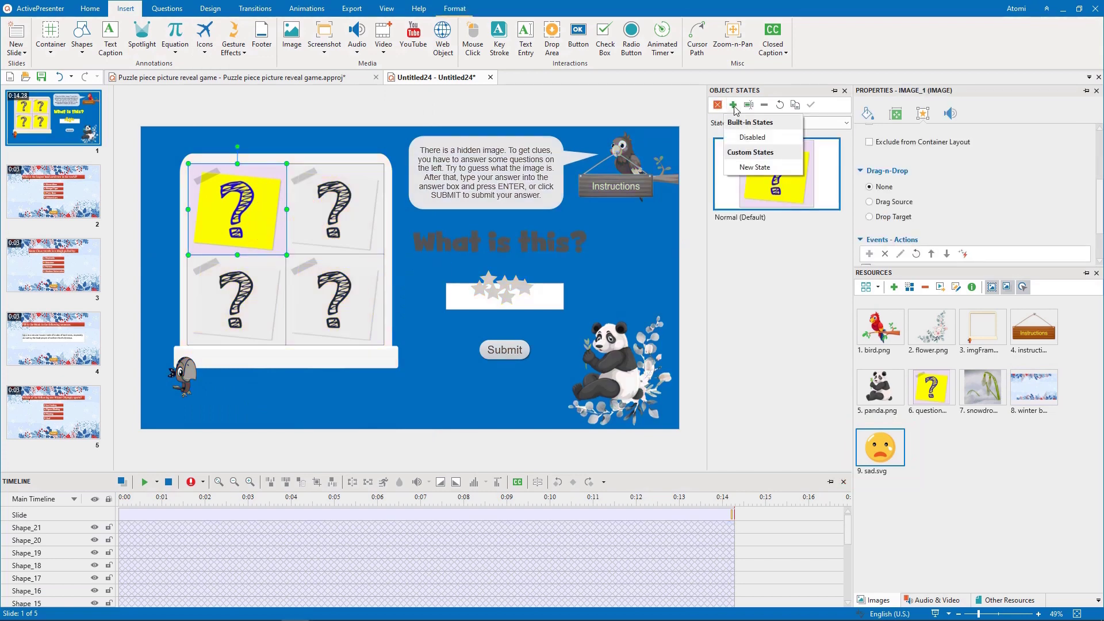
{"action": "left_click", "coordinate": [738, 138]}
{"action": "left_click", "coordinate": [896, 118]}
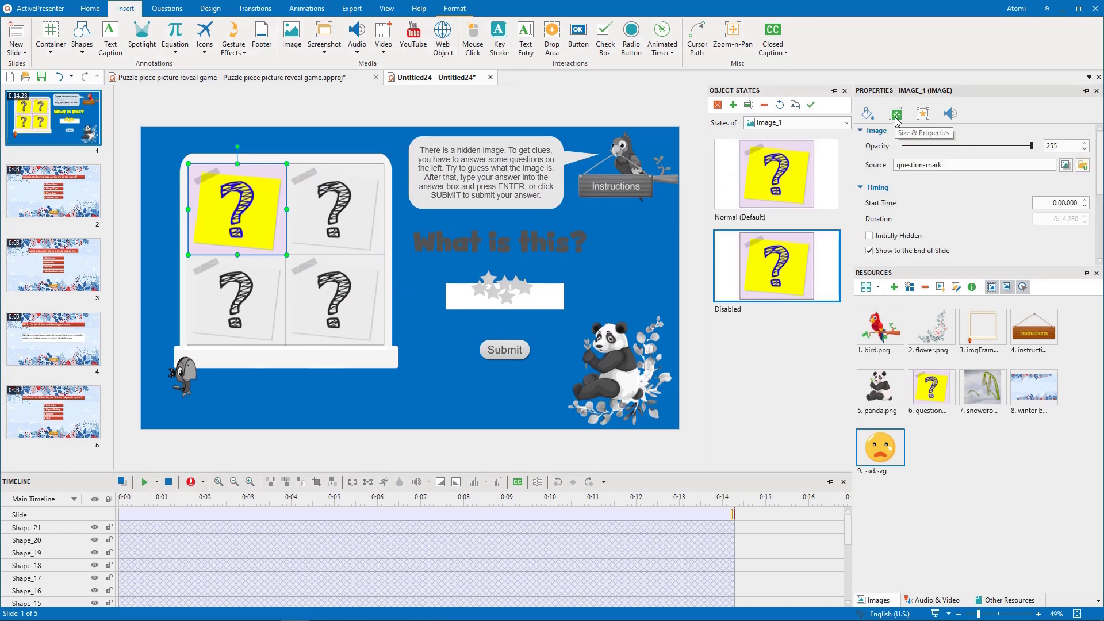
{"action": "left_click", "coordinate": [1063, 171]}
{"action": "left_click", "coordinate": [1063, 173]}
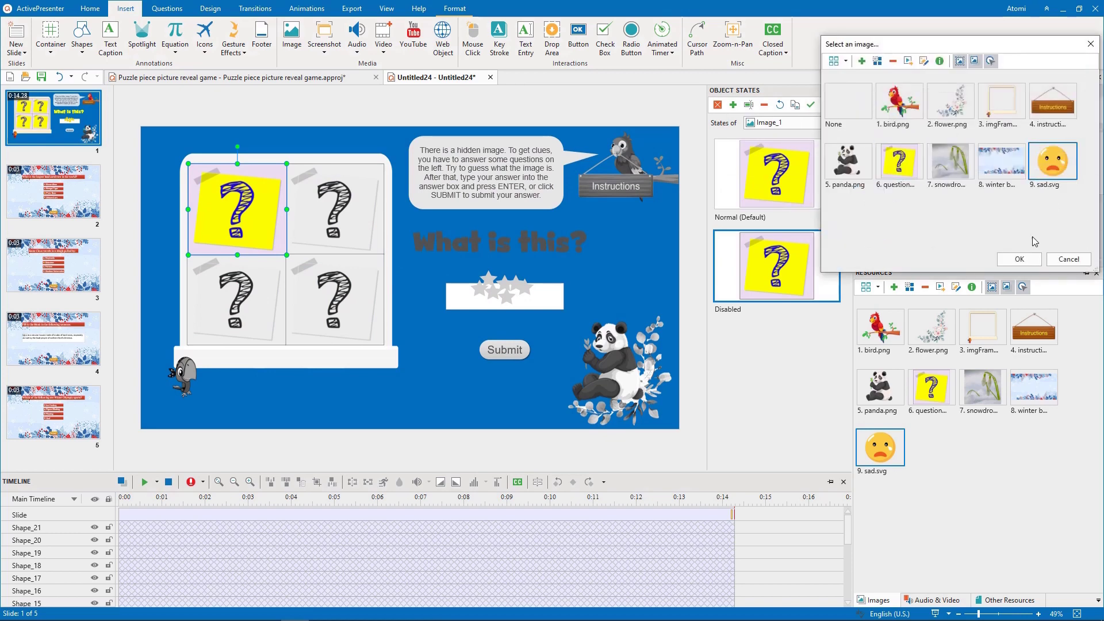
{"action": "left_click", "coordinate": [1019, 260]}
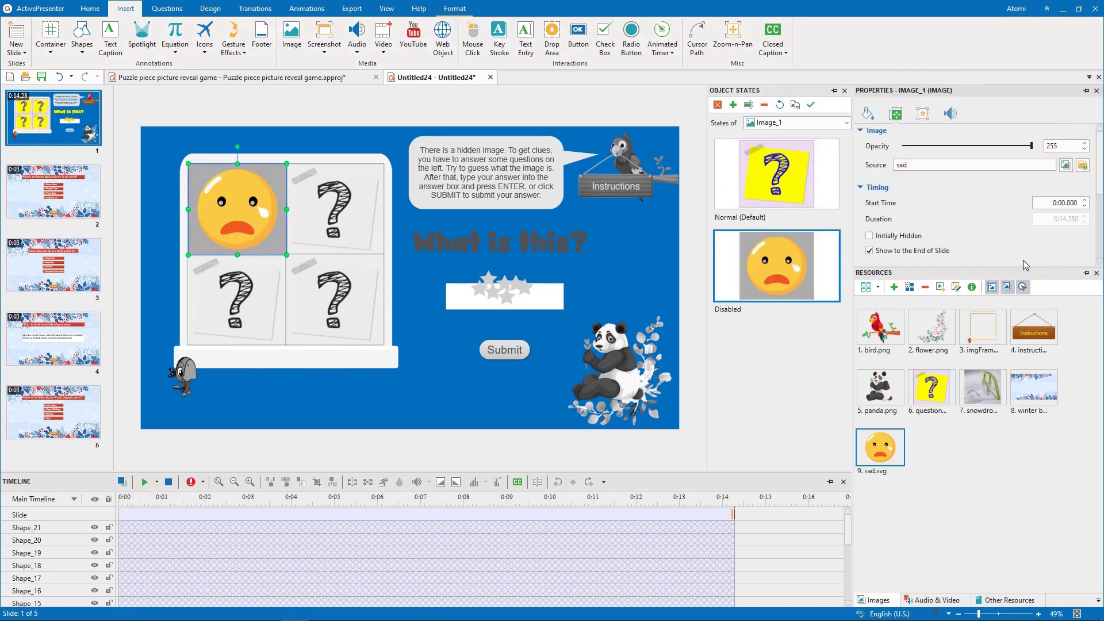
Step: Give Image_1's Disabled state a solid white fill and finish editing its states
{"action": "left_click", "coordinate": [869, 117]}
{"action": "left_click", "coordinate": [1083, 216]}
{"action": "left_click", "coordinate": [972, 251]}
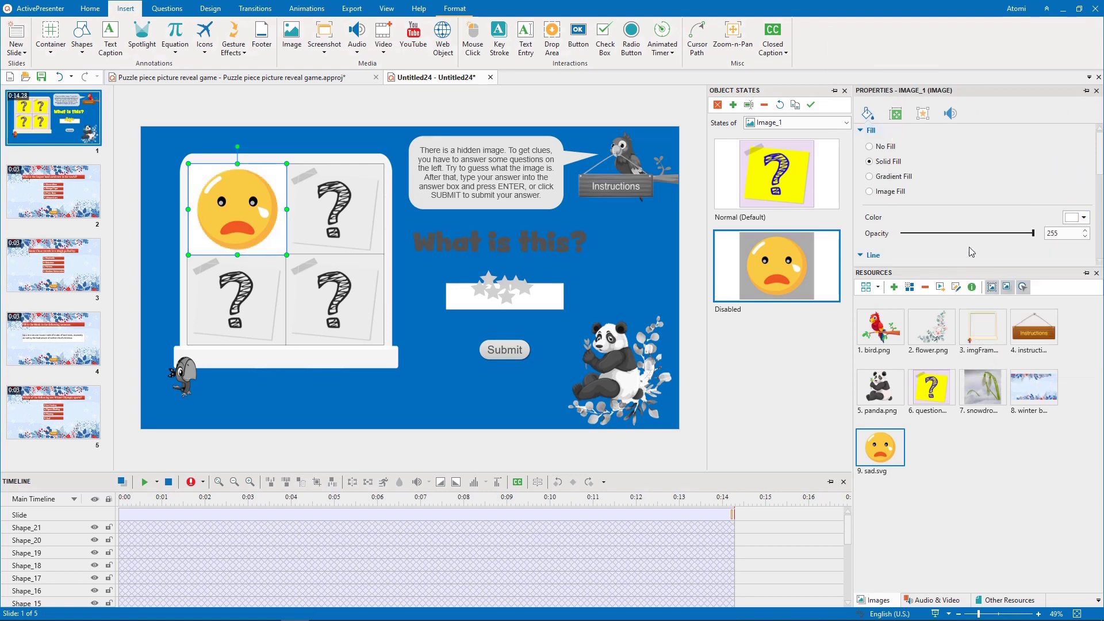
{"action": "left_click", "coordinate": [718, 105]}
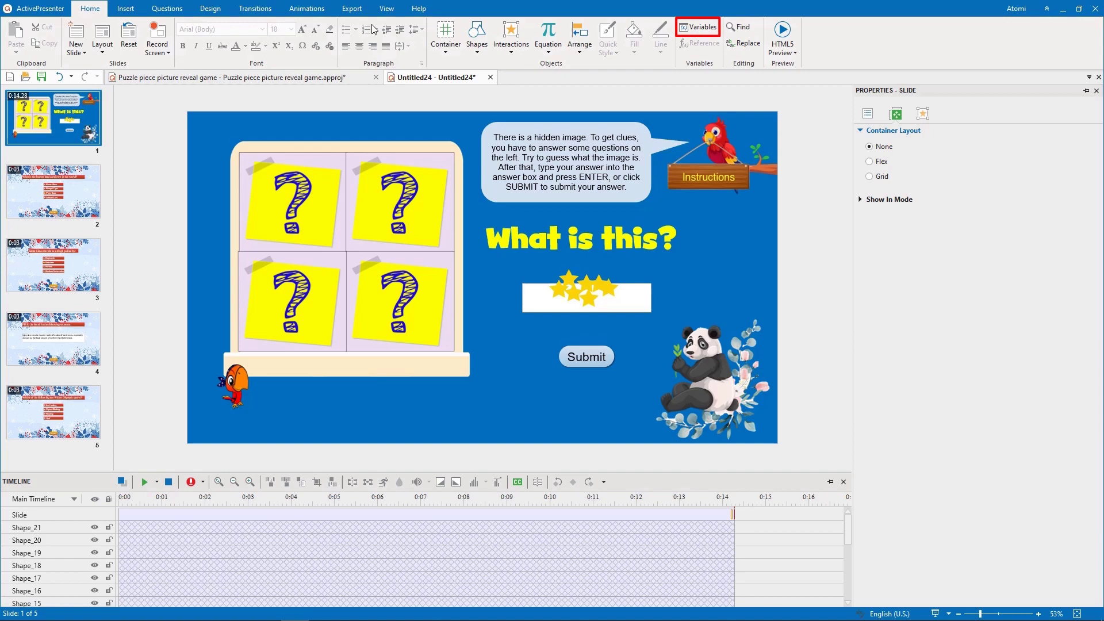
Step: Create a user variable named img1 with type TEXT and an empty value
{"action": "left_click", "coordinate": [703, 27]}
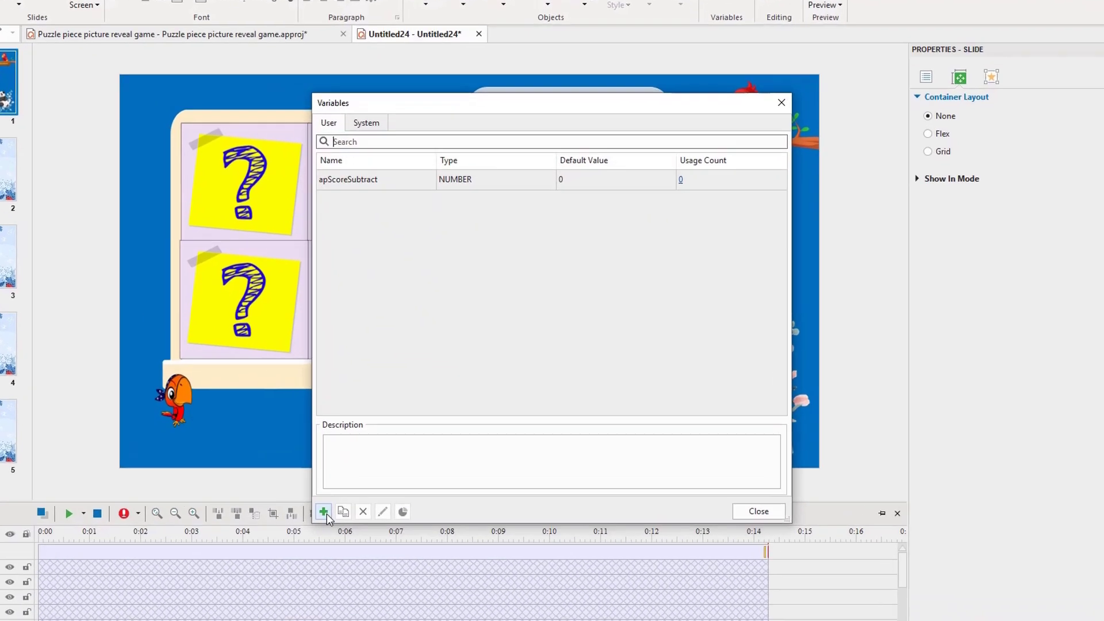
{"action": "left_click", "coordinate": [360, 480]}
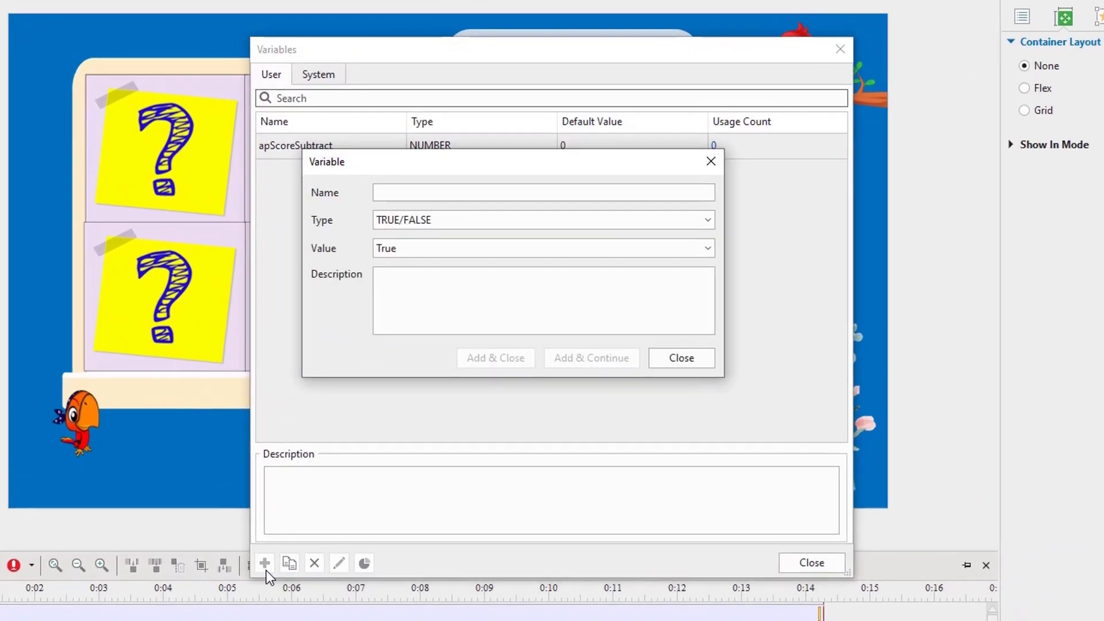
{"action": "left_click", "coordinate": [489, 227]}
{"action": "left_click", "coordinate": [484, 253]}
{"action": "key", "text": "Return"}
Step: Create three more TEXT variables named img2, img3 and img4, leaving their values empty
{"action": "left_click", "coordinate": [480, 194]}
{"action": "type", "text": "i"}
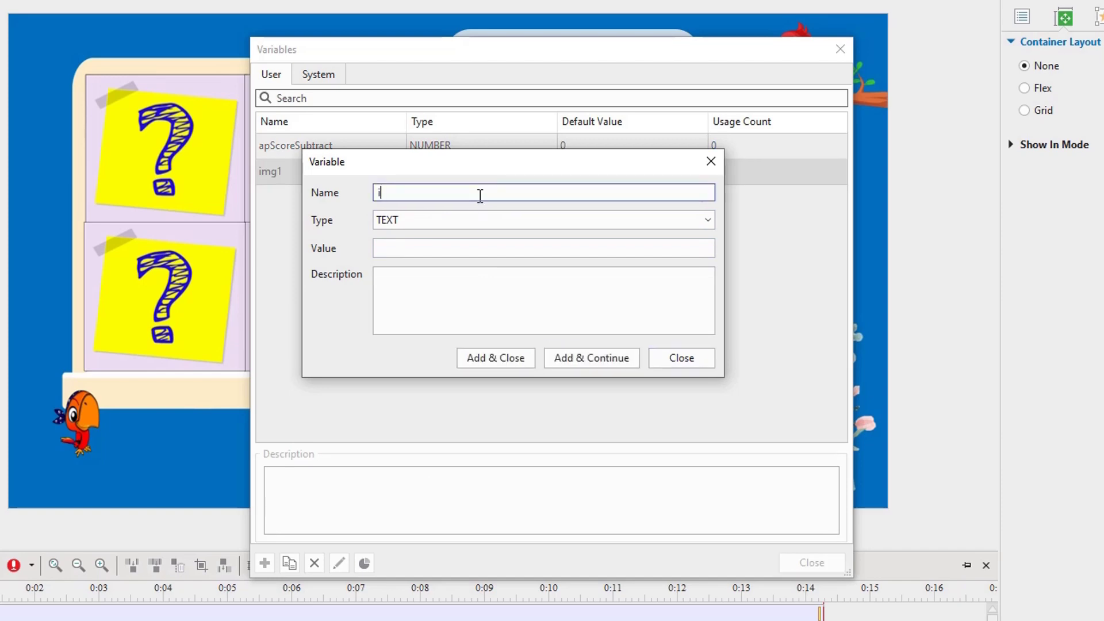
{"action": "type", "text": "mg2"}
{"action": "left_click", "coordinate": [553, 358]}
{"action": "left_click", "coordinate": [513, 185]}
{"action": "type", "text": "img3"}
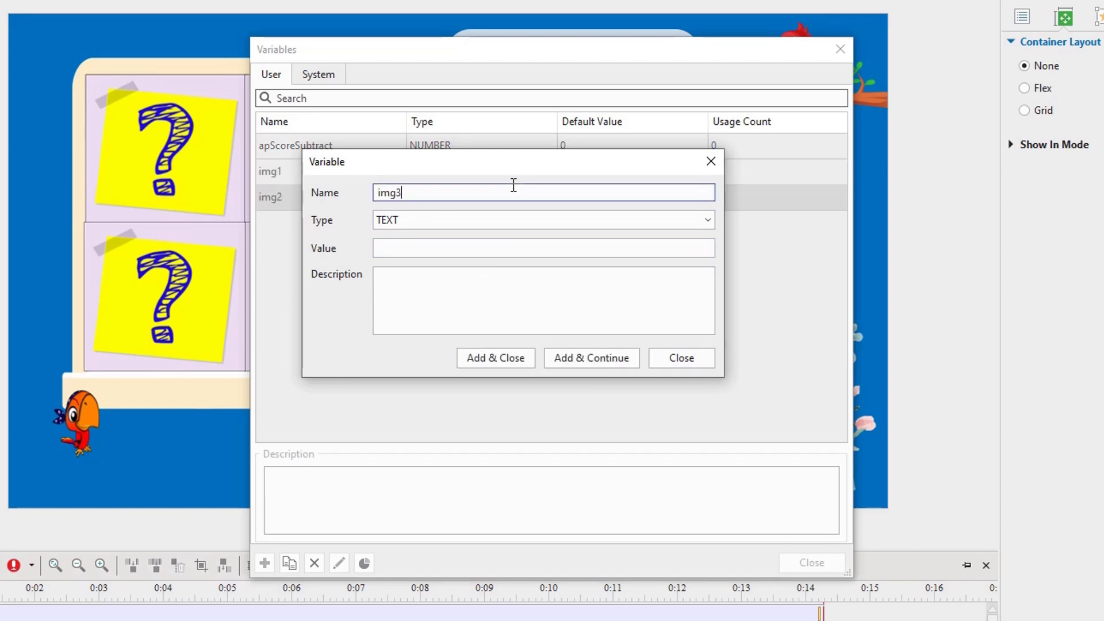
{"action": "left_click", "coordinate": [577, 365]}
{"action": "left_click", "coordinate": [535, 188]}
{"action": "type", "text": "img4"}
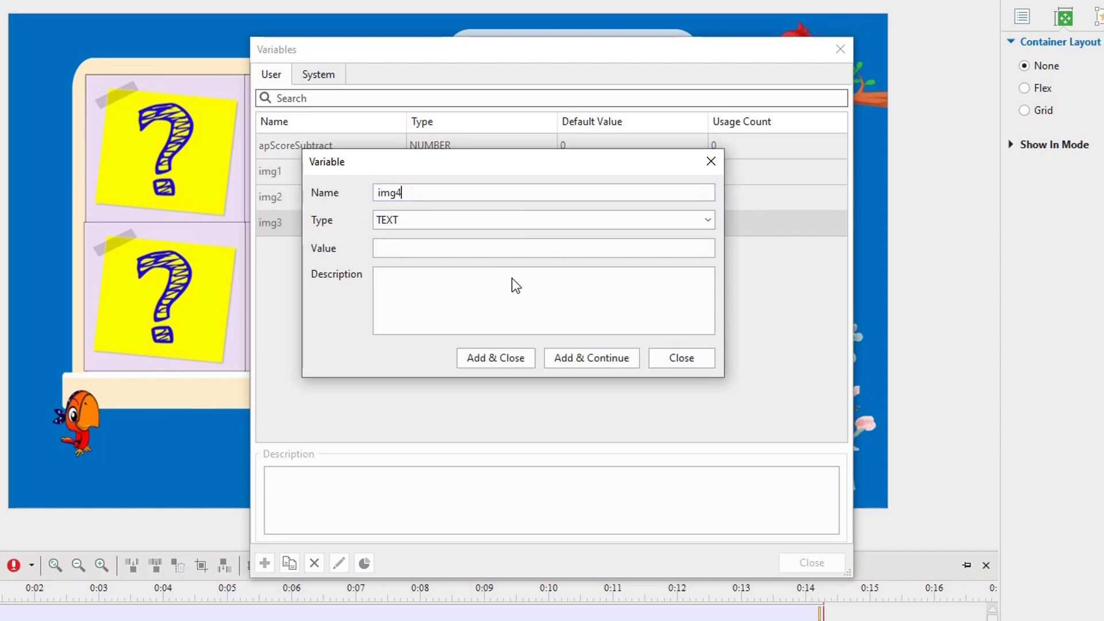
{"action": "left_click", "coordinate": [505, 358]}
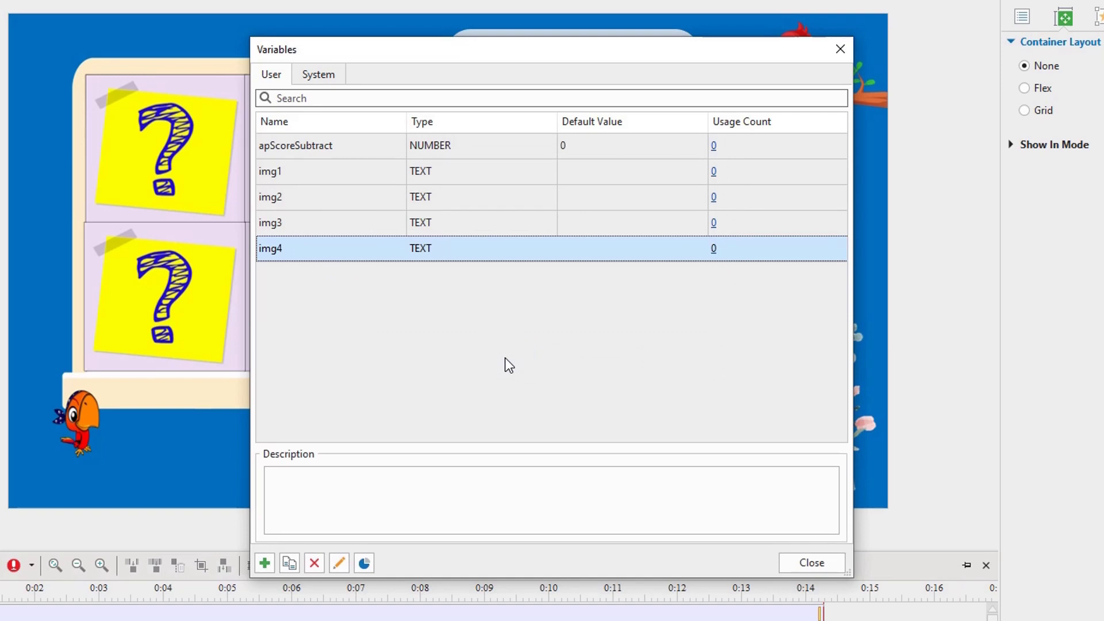
Step: Add a TRUE/FALSE user variable named fb1 with the value False
{"action": "left_click", "coordinate": [266, 562]}
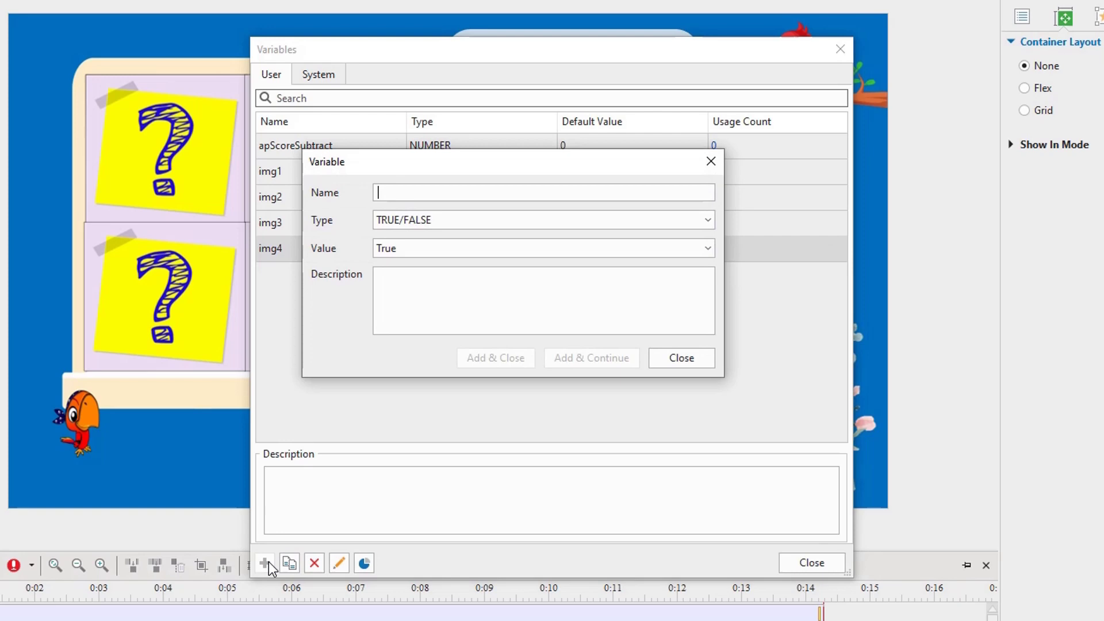
{"action": "type", "text": "fb1"}
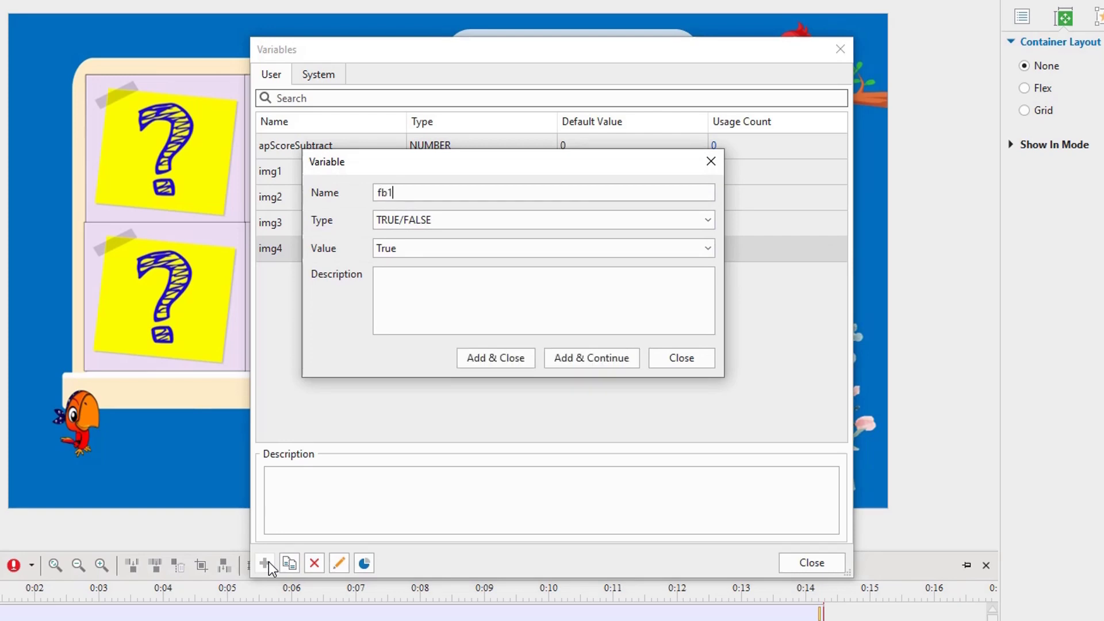
{"action": "left_click", "coordinate": [413, 250]}
{"action": "left_click", "coordinate": [413, 281]}
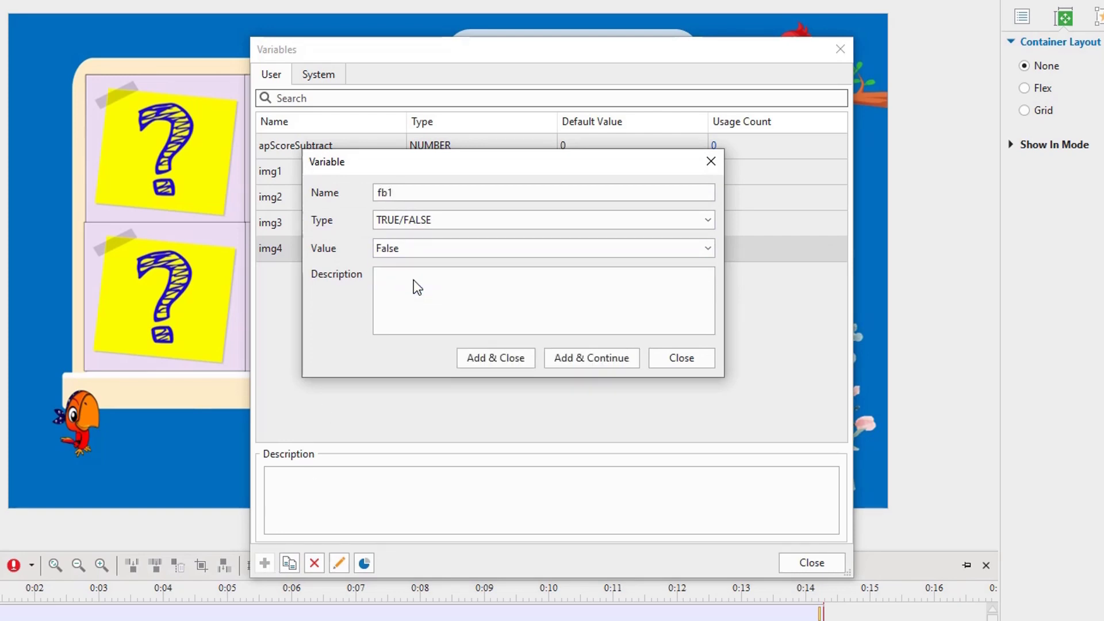
{"action": "left_click", "coordinate": [580, 364]}
Step: Add three more TRUE/FALSE variables named fb2, fb3 and fb4 with the value False, and finish managing variables
{"action": "type", "text": "fb2"}
{"action": "key", "text": "Return"}
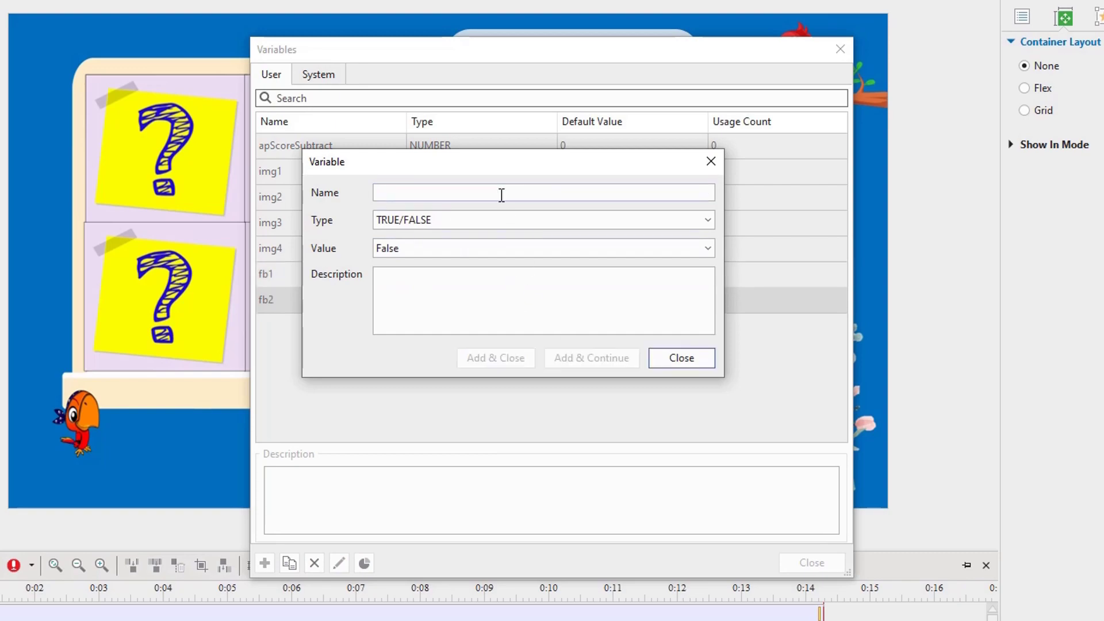
{"action": "left_click", "coordinate": [501, 195]}
{"action": "type", "text": "fb3"}
{"action": "key", "text": "Return"}
{"action": "left_click", "coordinate": [502, 195]}
{"action": "type", "text": "fb4"}
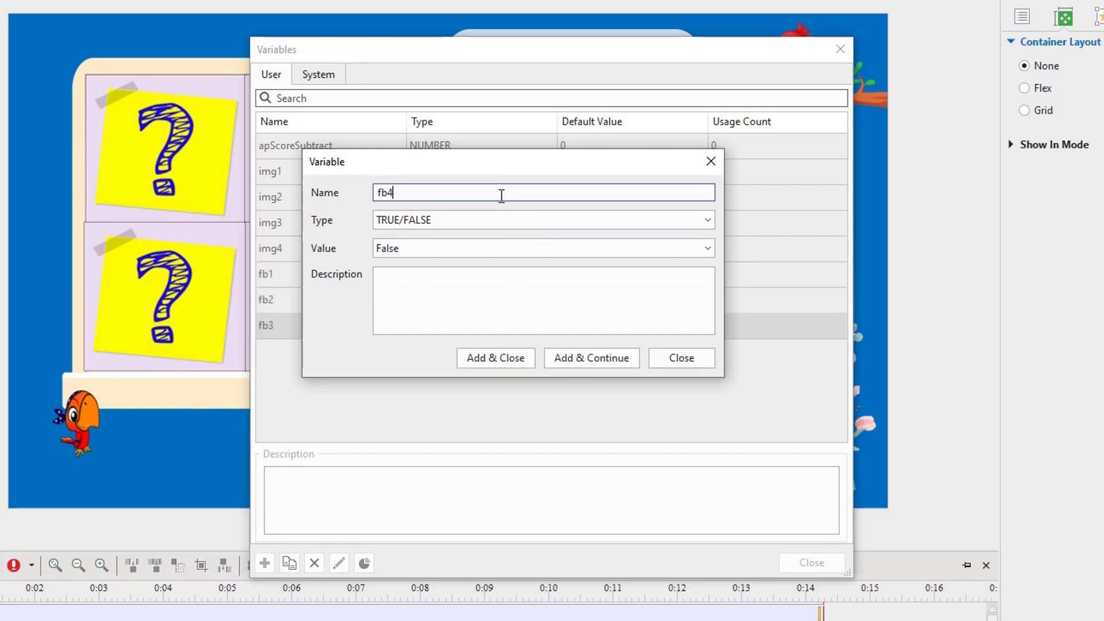
{"action": "left_click", "coordinate": [489, 356]}
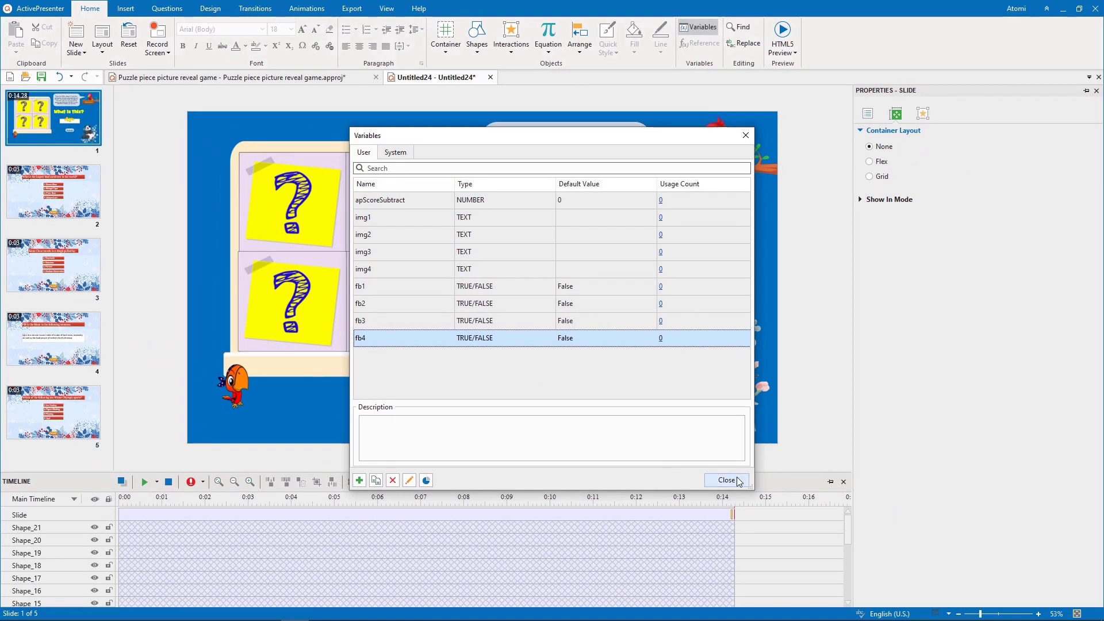
{"action": "left_click", "coordinate": [726, 480]}
Step: Create an advanced action named flip from the slide's interactivity settings
{"action": "left_click", "coordinate": [923, 115]}
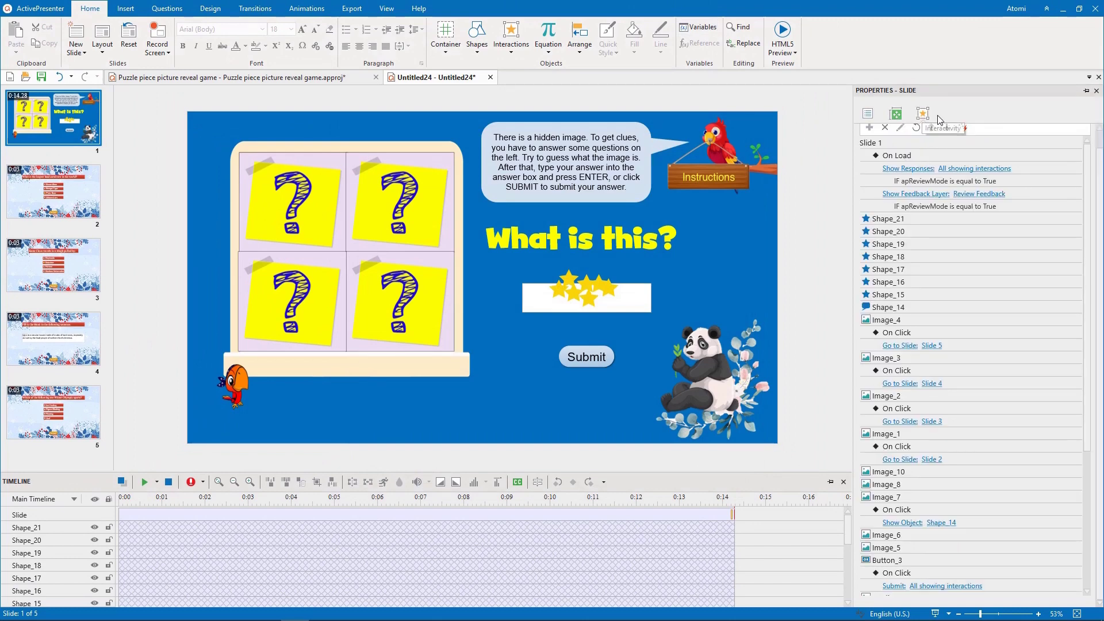
{"action": "left_click", "coordinate": [963, 128]}
{"action": "left_click", "coordinate": [717, 165]}
{"action": "type", "text": "flip"}
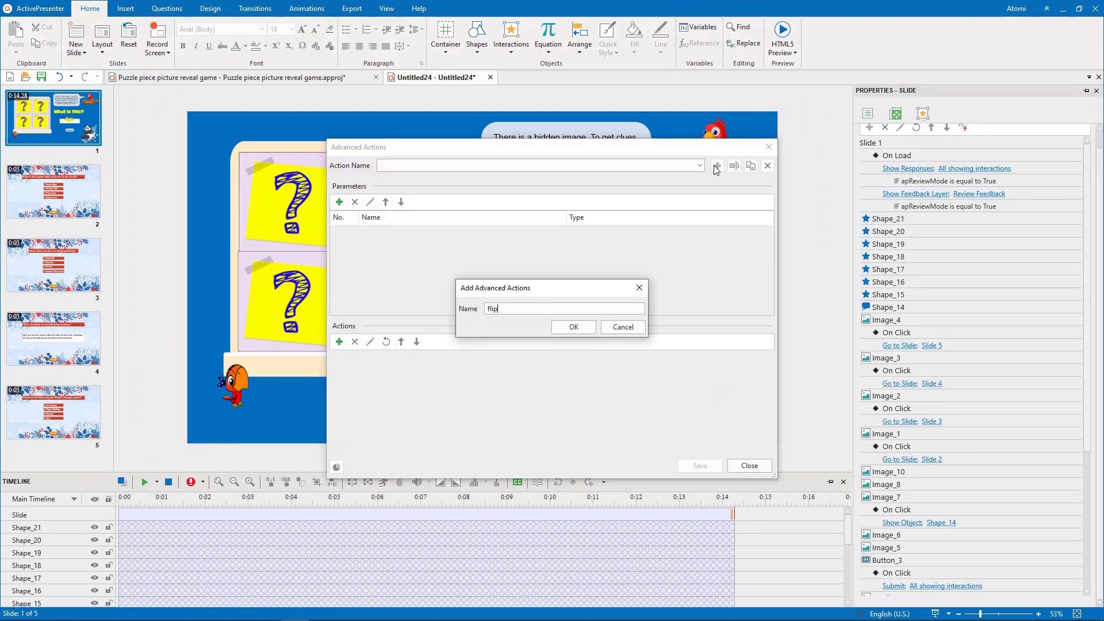
{"action": "key", "text": "Return"}
Step: Give flip a Slide Object parameter named object and a Control State parameter named state
{"action": "left_click", "coordinate": [340, 202]}
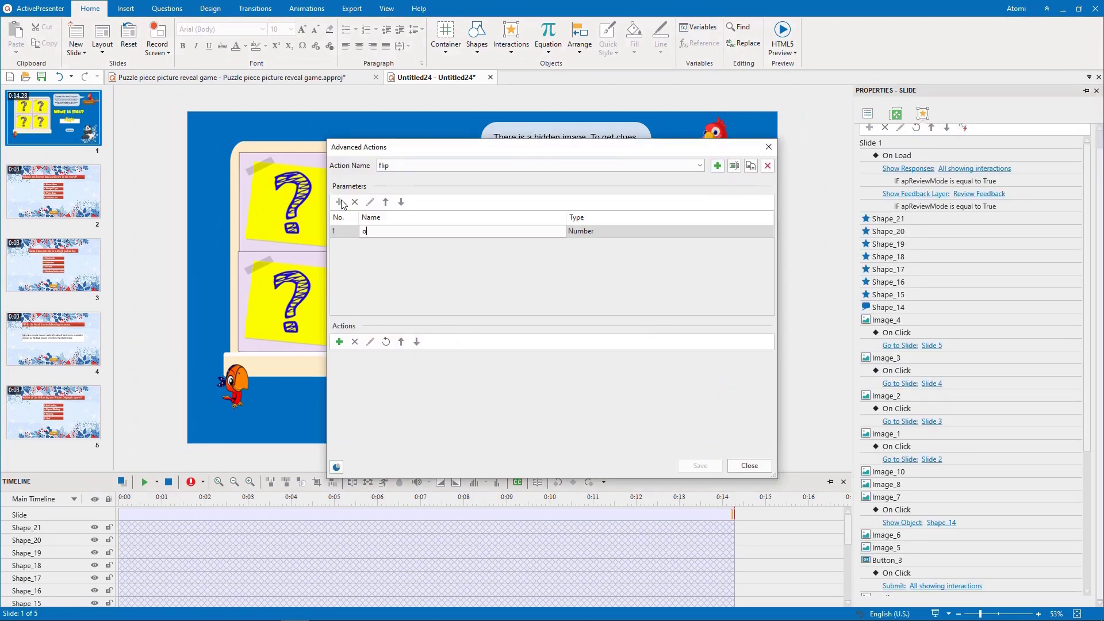
{"action": "left_click", "coordinate": [588, 230]}
{"action": "scroll", "coordinate": [588, 285], "scroll_direction": "down", "scroll_amount": 1}
{"action": "left_click", "coordinate": [587, 378]}
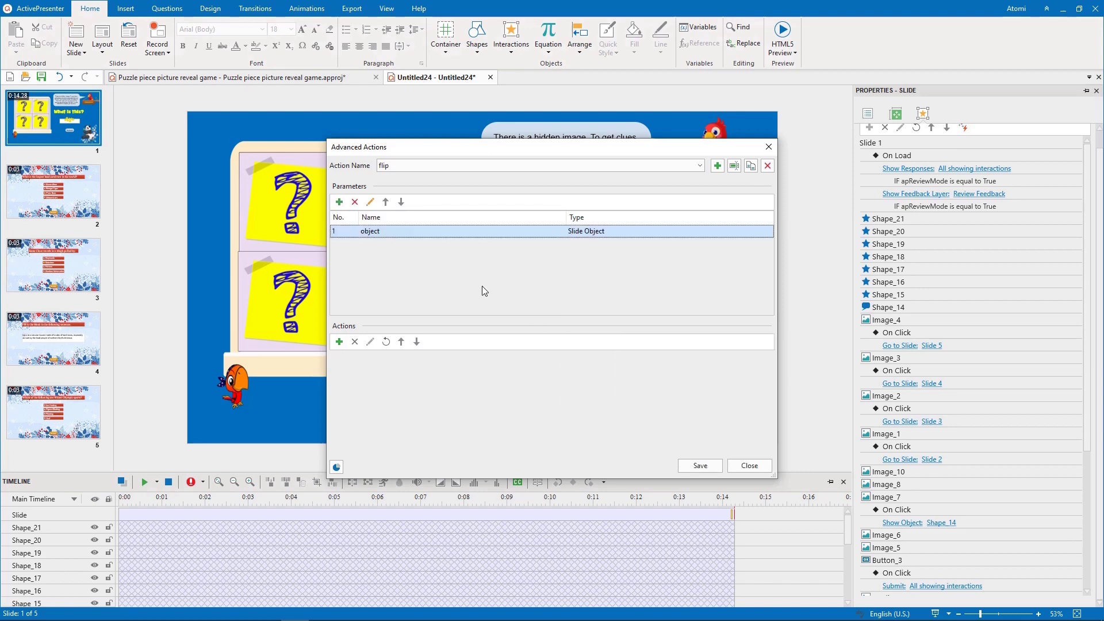
{"action": "left_click", "coordinate": [339, 202]}
{"action": "type", "text": "state"}
{"action": "left_click", "coordinate": [620, 245]}
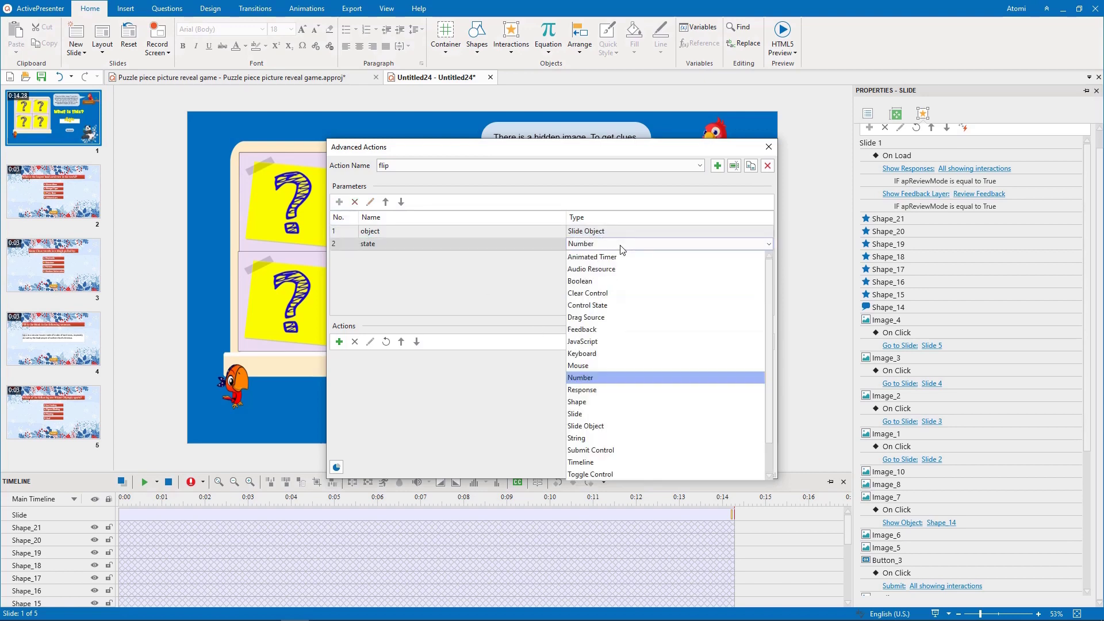
{"action": "left_click", "coordinate": [588, 306]}
Step: Add a third flip parameter named var with the type Variable (String)
{"action": "left_click", "coordinate": [339, 202]}
{"action": "type", "text": "var"}
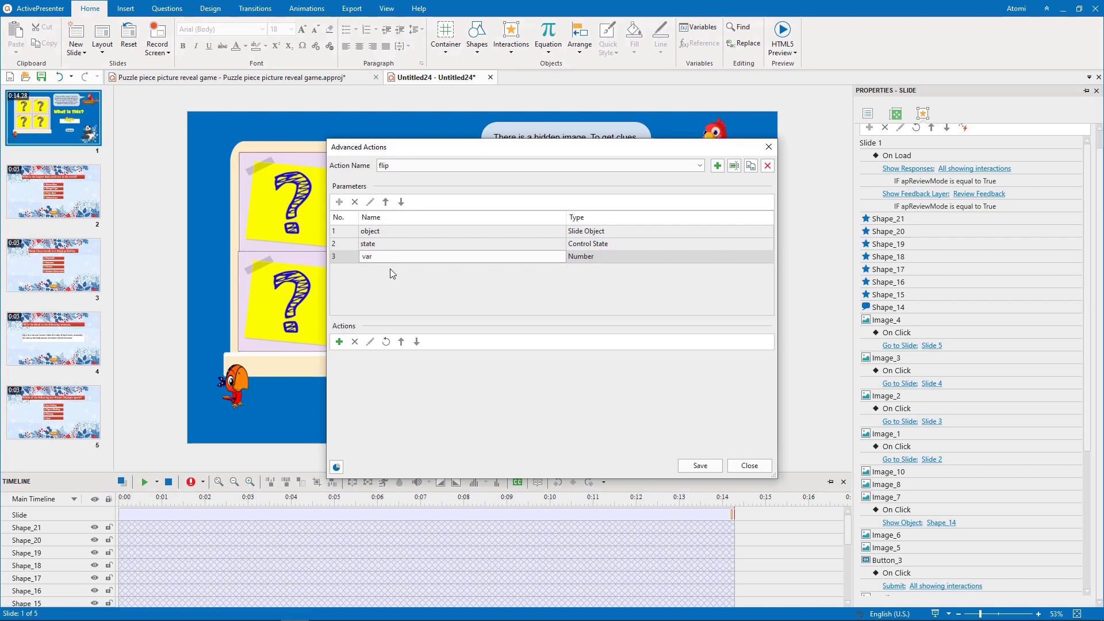
{"action": "left_click", "coordinate": [608, 259]}
{"action": "left_click", "coordinate": [608, 259]}
{"action": "scroll", "coordinate": [615, 403], "scroll_direction": "down", "scroll_amount": 1}
{"action": "left_click", "coordinate": [622, 487]}
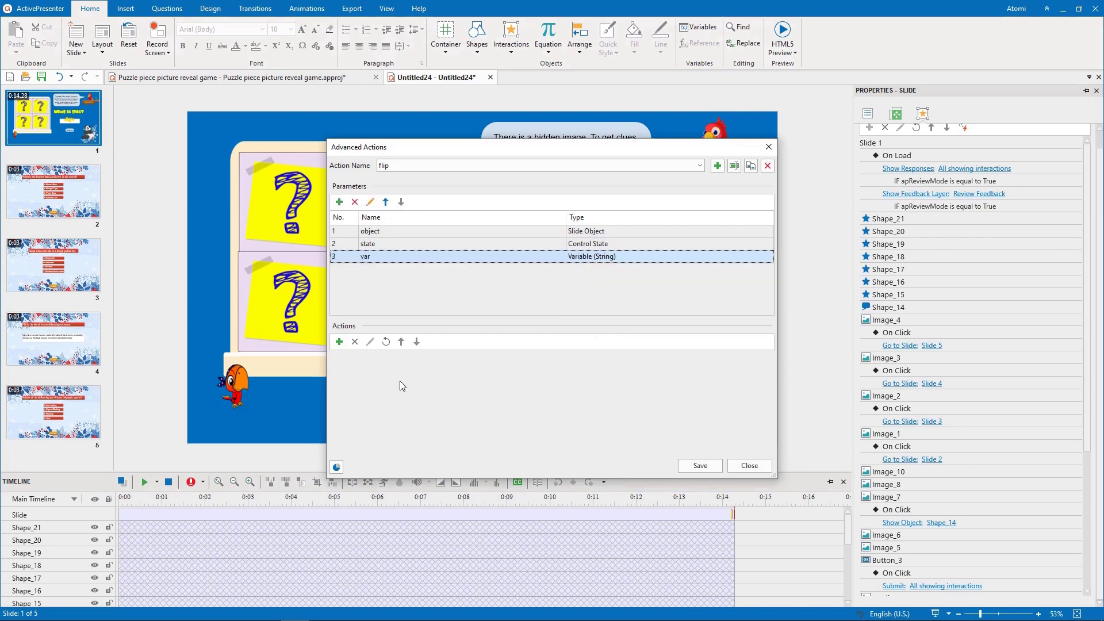
Step: Add a Hide Object action to flip that targets the object parameter
{"action": "left_click", "coordinate": [339, 342]}
{"action": "left_click", "coordinate": [435, 366]}
{"action": "left_click", "coordinate": [434, 362]}
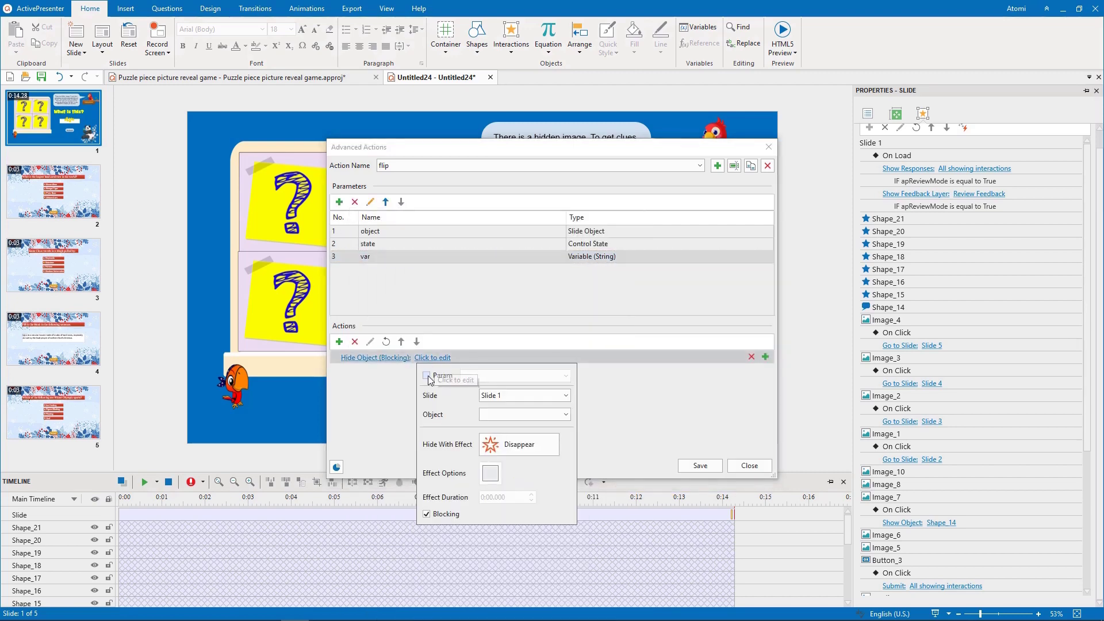
{"action": "left_click", "coordinate": [428, 375]}
{"action": "left_click", "coordinate": [521, 377]}
{"action": "left_click", "coordinate": [519, 391]}
{"action": "left_click", "coordinate": [615, 405]}
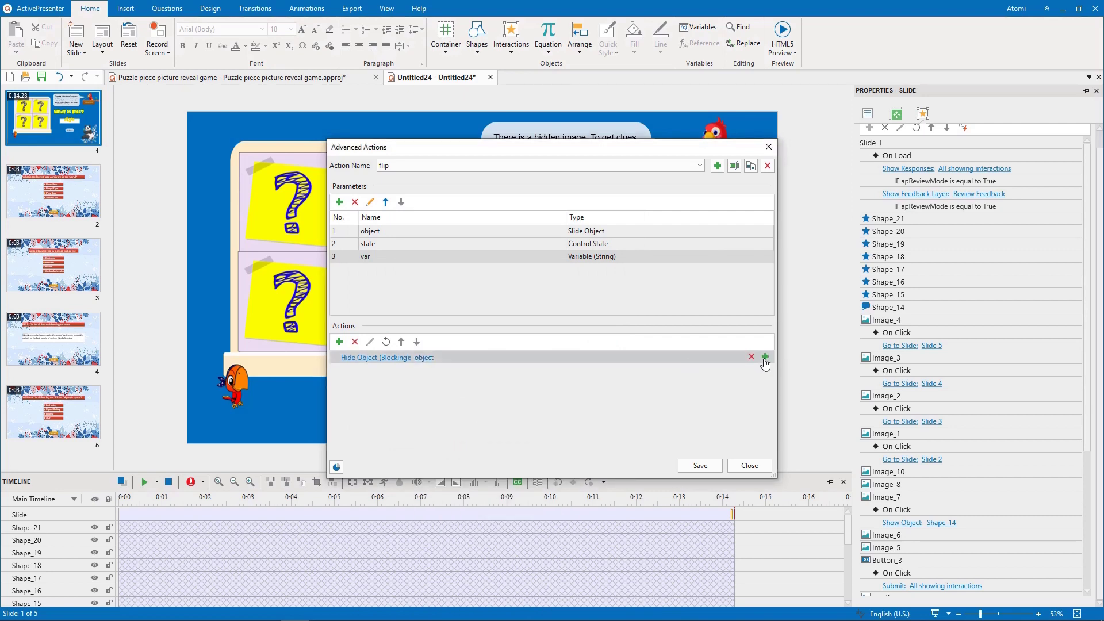
Step: Restrict the Hide Object action with the condition that the var parameter is equal to True
{"action": "left_click", "coordinate": [765, 357]}
{"action": "left_click", "coordinate": [913, 435]}
{"action": "left_click", "coordinate": [868, 434]}
{"action": "left_click", "coordinate": [858, 447]}
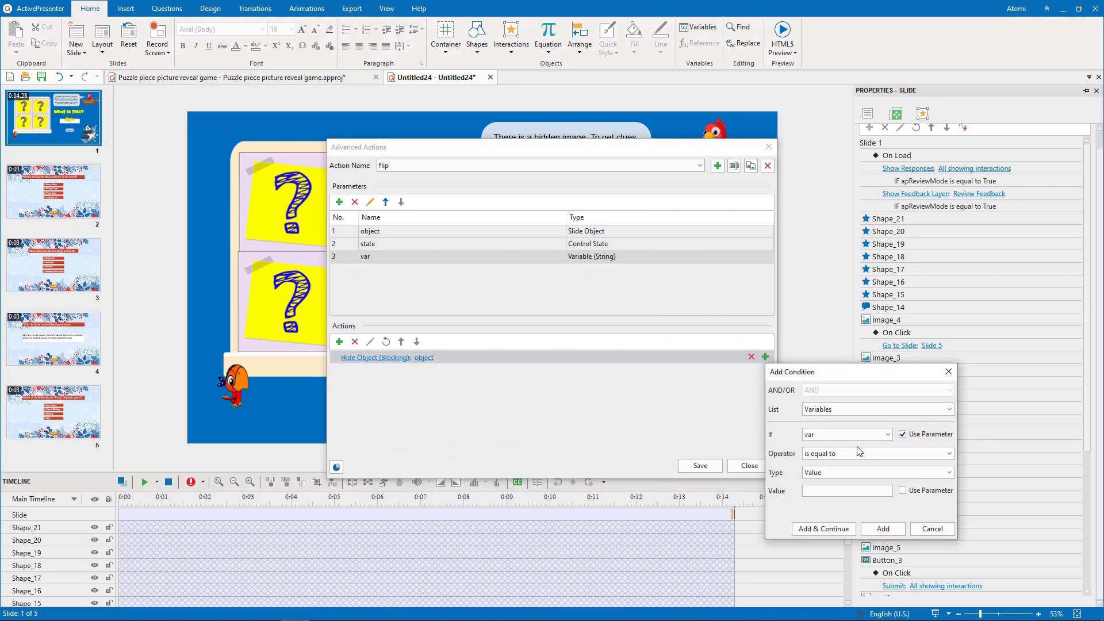
{"action": "left_click", "coordinate": [847, 491]}
{"action": "type", "text": "True"}
{"action": "left_click", "coordinate": [870, 530]}
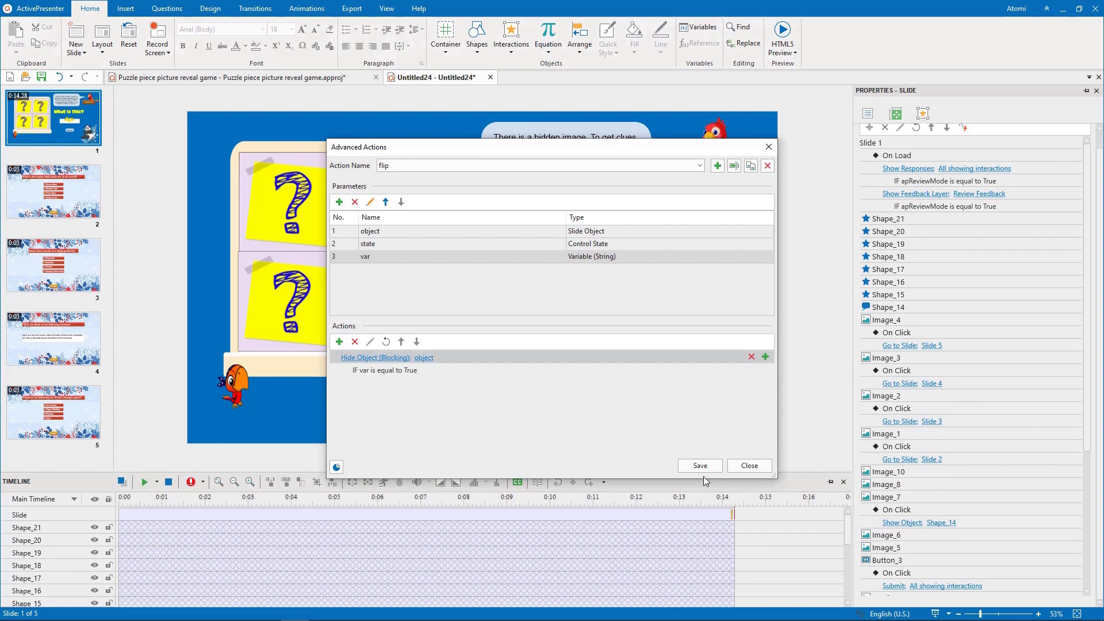
Step: Add a Change Object State action to flip that uses the state parameter
{"action": "left_click", "coordinate": [339, 342]}
{"action": "left_click", "coordinate": [605, 377]}
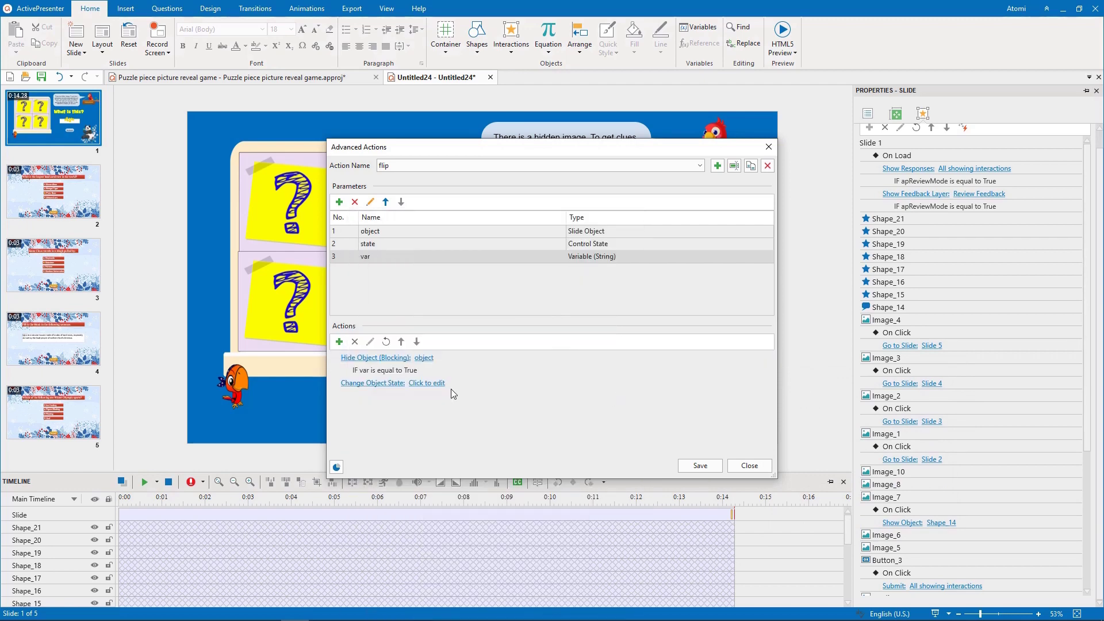
{"action": "left_click", "coordinate": [427, 384]}
{"action": "left_click", "coordinate": [476, 401]}
{"action": "left_click", "coordinate": [488, 417]}
{"action": "left_click", "coordinate": [602, 420]}
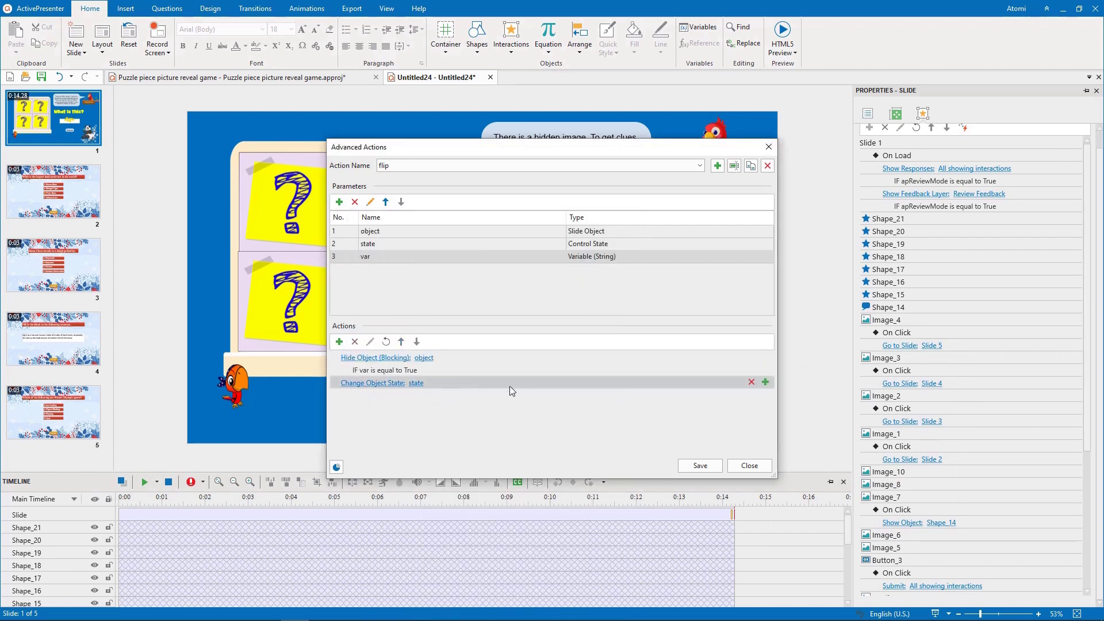
Step: Add the condition that var is equal to False to the Change Object State action, and save flip
{"action": "left_click", "coordinate": [766, 383]}
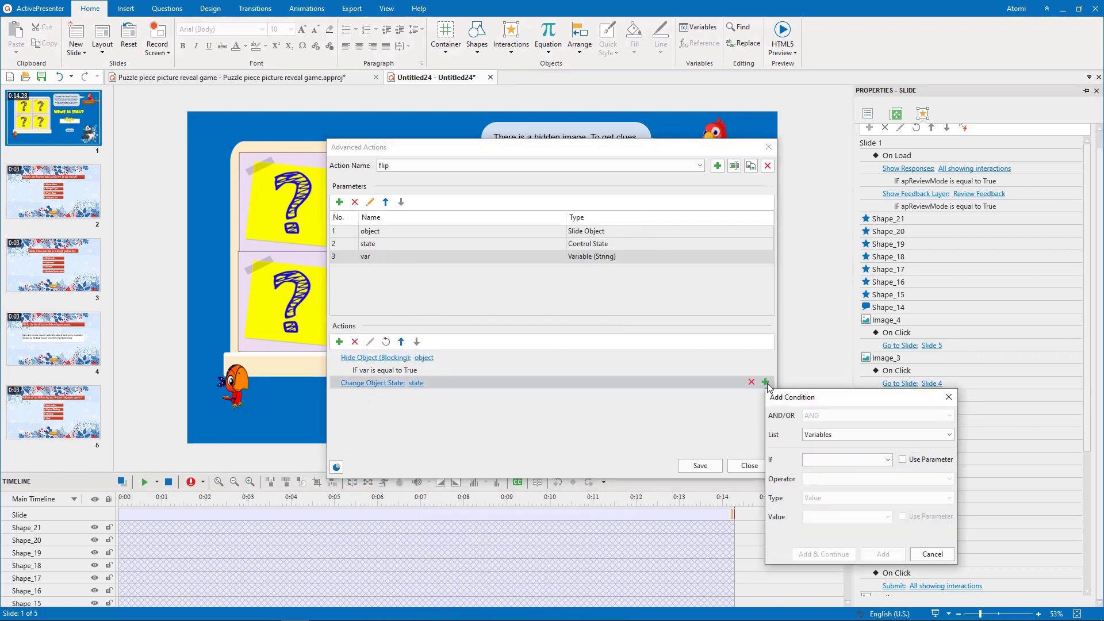
{"action": "left_click", "coordinate": [874, 460]}
{"action": "left_click", "coordinate": [850, 471]}
{"action": "left_click", "coordinate": [838, 516]}
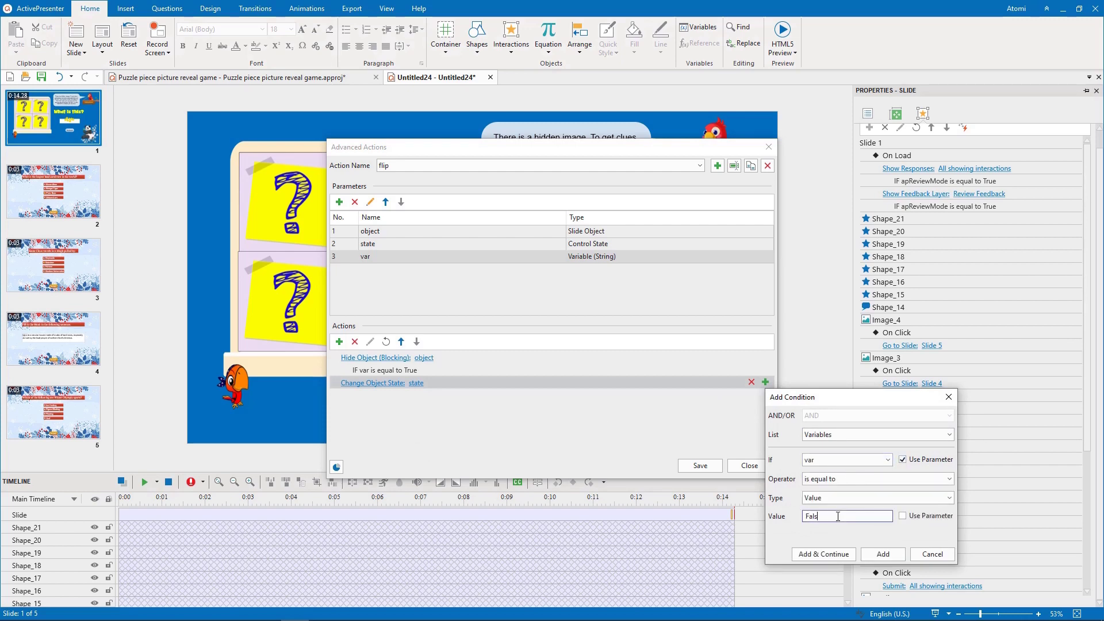
{"action": "type", "text": "False"}
{"action": "left_click", "coordinate": [883, 554]}
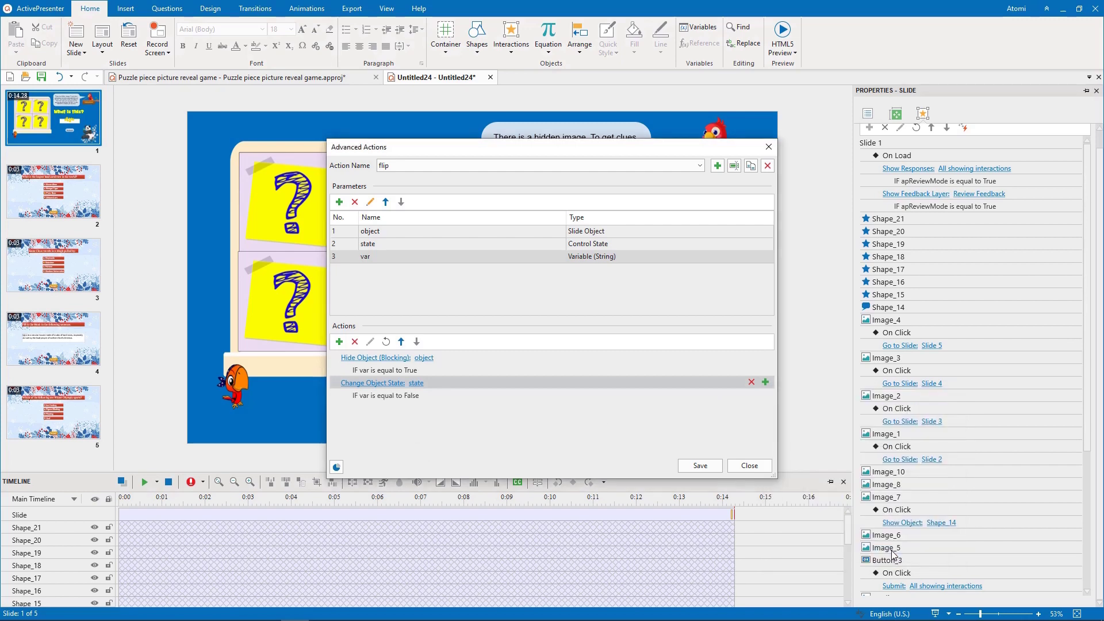
{"action": "left_click", "coordinate": [701, 466]}
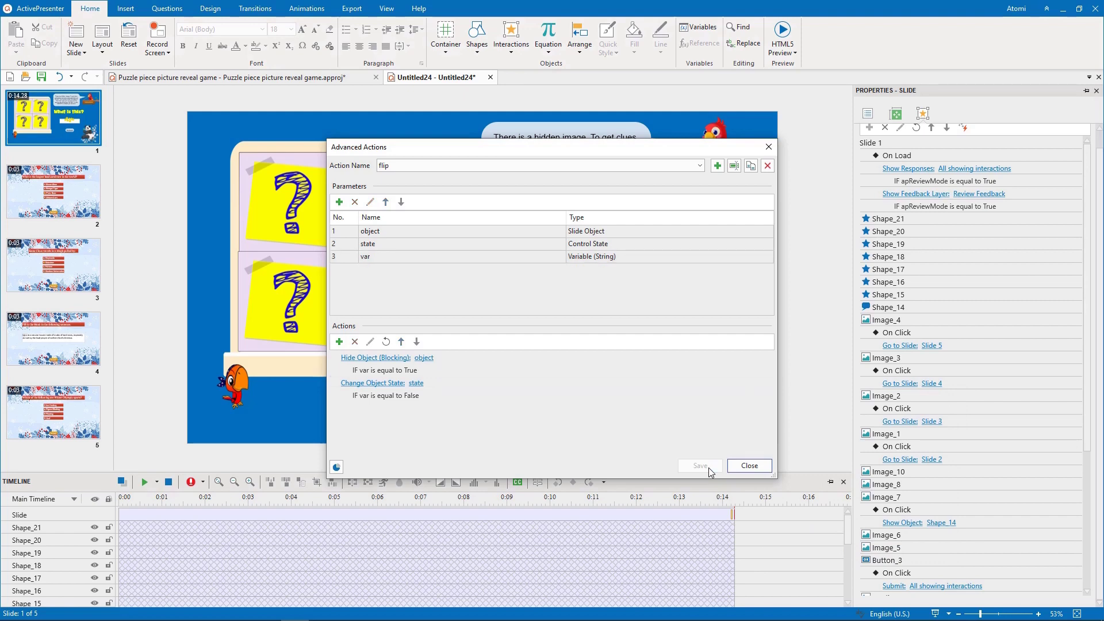
Step: Create an advanced action named OnCorrect with a Variable (String) parameter named correct
{"action": "left_click", "coordinate": [717, 166]}
{"action": "type", "text": "OnCorrect"}
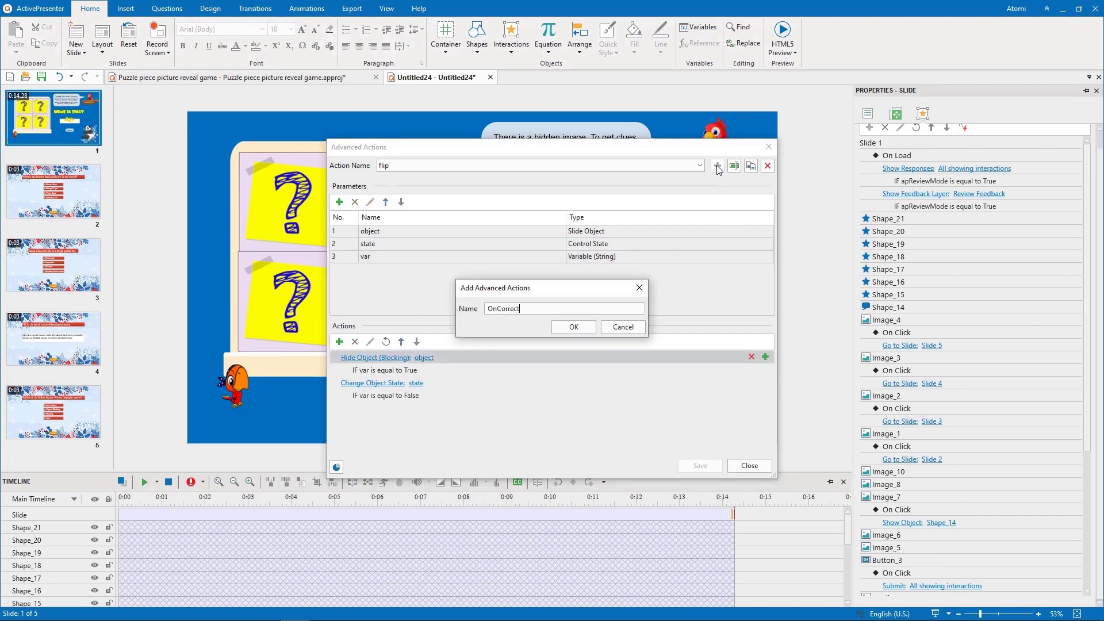
{"action": "key", "text": "Return"}
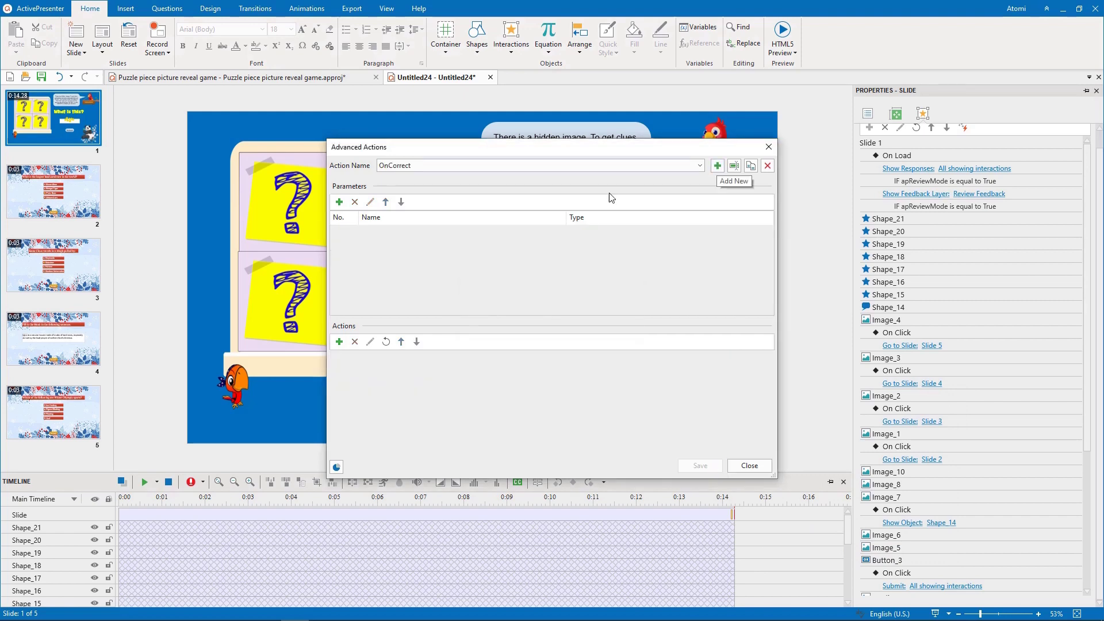
{"action": "left_click", "coordinate": [340, 203]}
{"action": "type", "text": "correct"}
{"action": "left_click", "coordinate": [604, 233]}
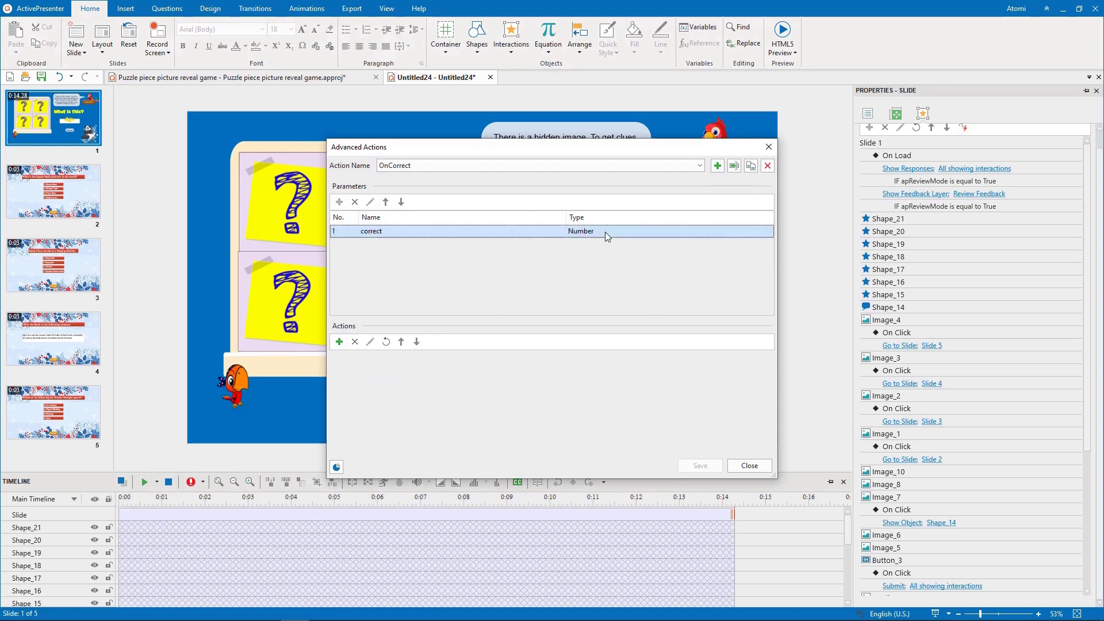
{"action": "left_click", "coordinate": [617, 464]}
Step: Add Variable (Boolean) parameters named ifb1, ifb2, ifb3 and ifb4 to OnCorrect
{"action": "left_click", "coordinate": [340, 203]}
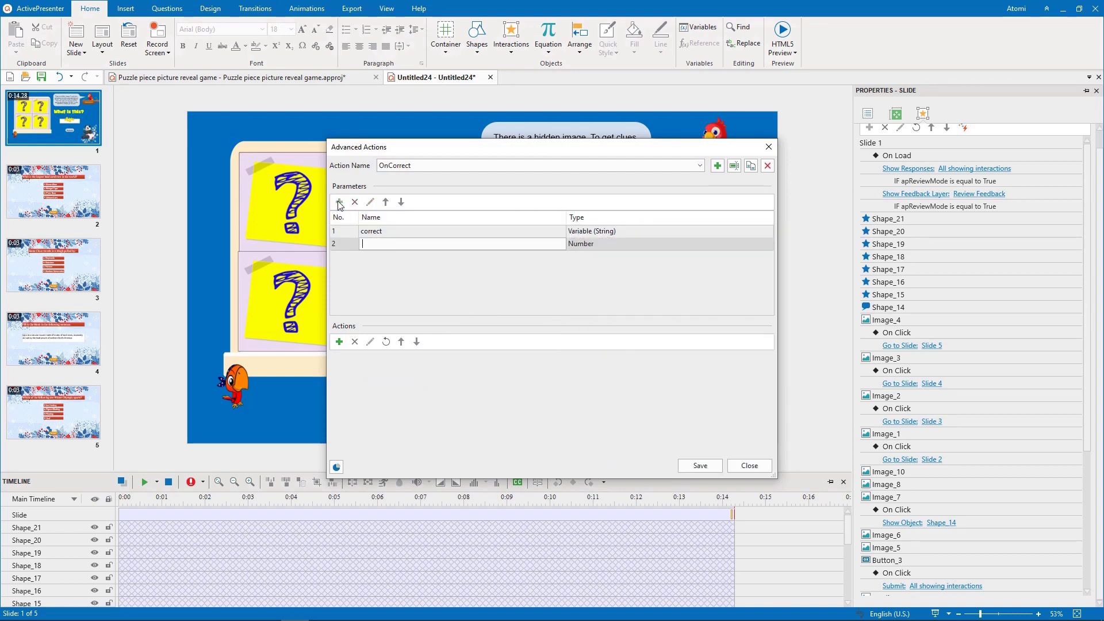
{"action": "type", "text": "ifb1"}
{"action": "left_click", "coordinate": [604, 244]}
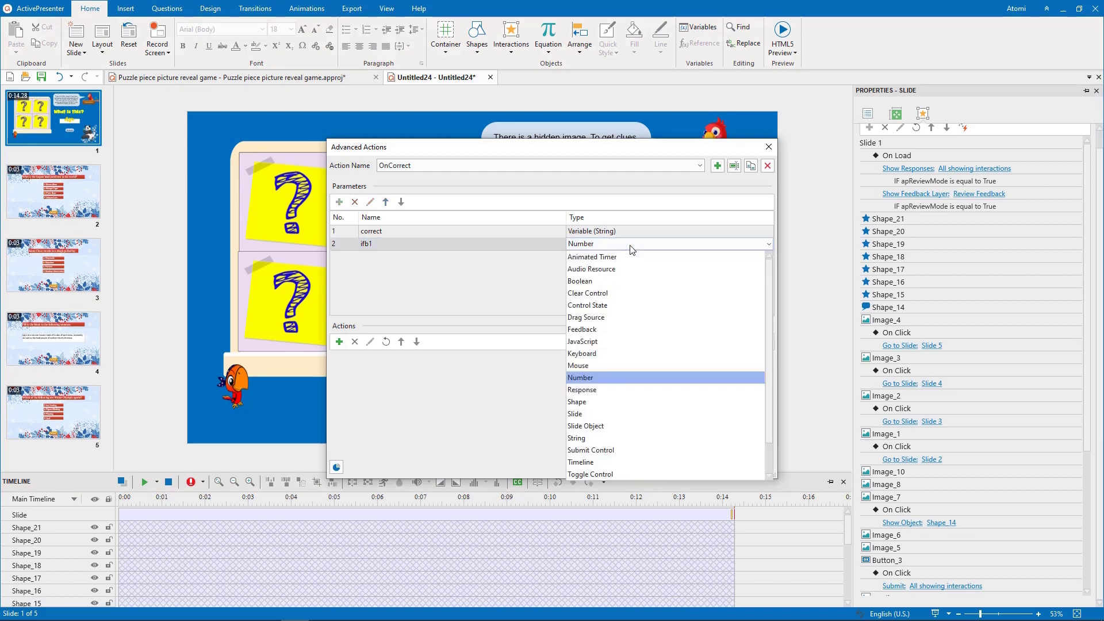
{"action": "scroll", "coordinate": [628, 446], "scroll_direction": "down", "scroll_amount": 1}
{"action": "left_click", "coordinate": [627, 450]}
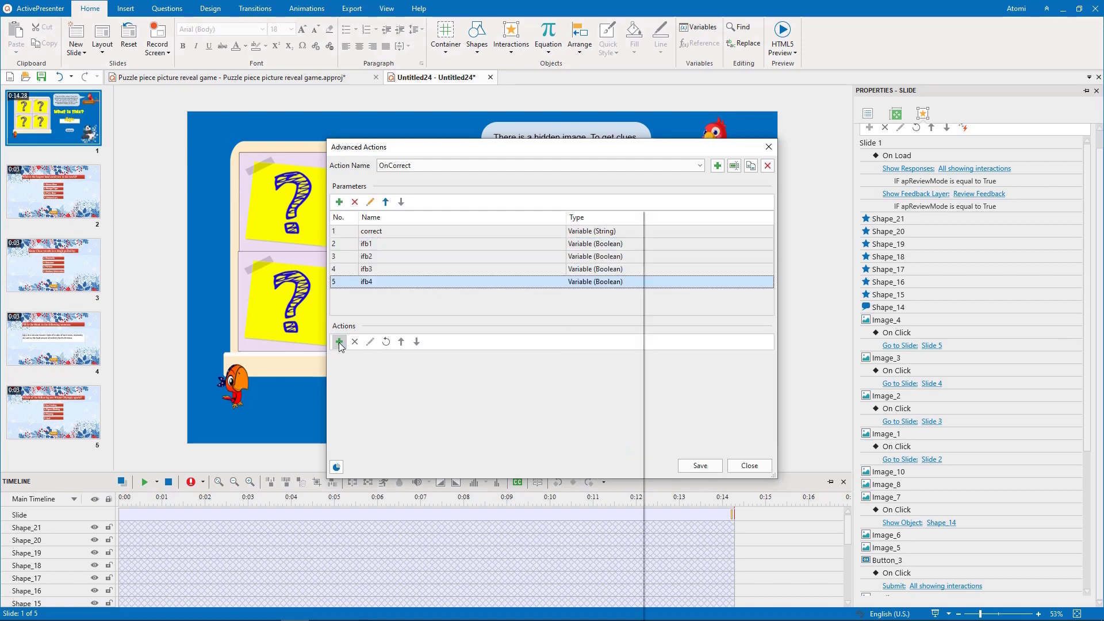
Step: Add an Adjust Variable action to OnCorrect that assigns True to the ifb1 parameter
{"action": "left_click", "coordinate": [340, 342]}
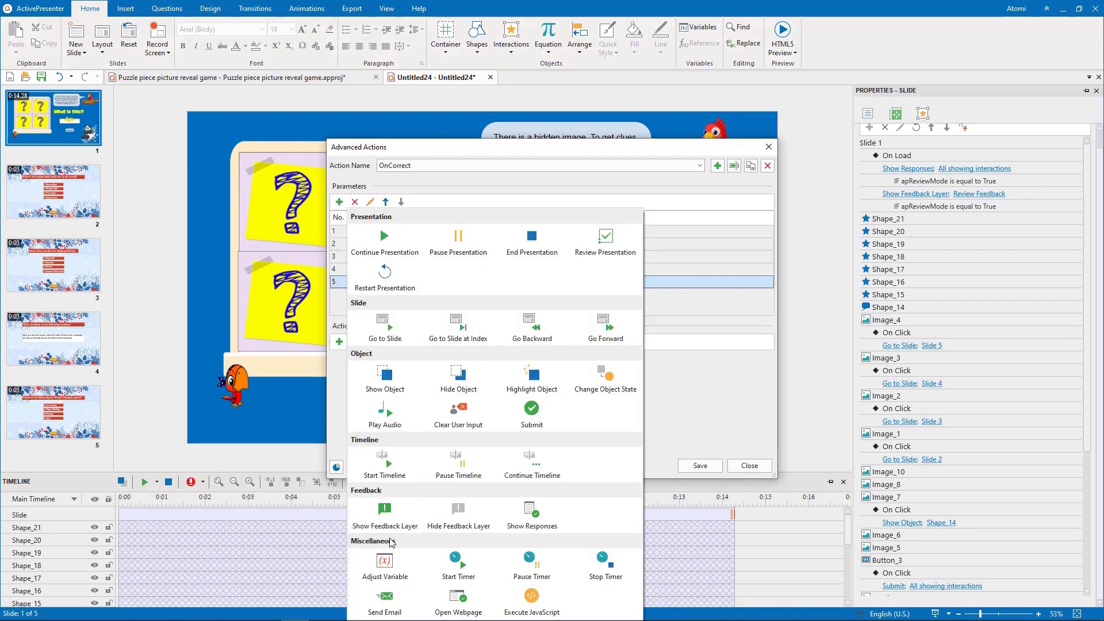
{"action": "left_click", "coordinate": [388, 550]}
{"action": "left_click", "coordinate": [410, 358]}
{"action": "left_click", "coordinate": [404, 376]}
{"action": "left_click", "coordinate": [461, 376]}
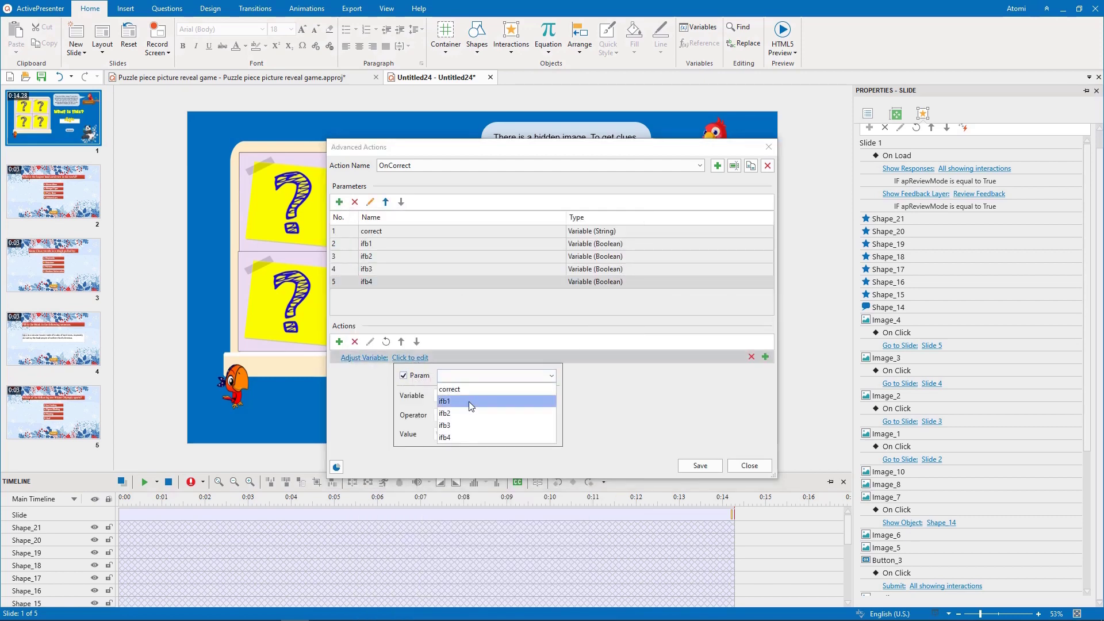
{"action": "left_click", "coordinate": [468, 401]}
{"action": "left_click", "coordinate": [612, 425]}
Step: Add a second Adjust Variable action that assigns False to the ifb2 parameter
{"action": "left_click", "coordinate": [340, 341]}
{"action": "left_click", "coordinate": [389, 550]}
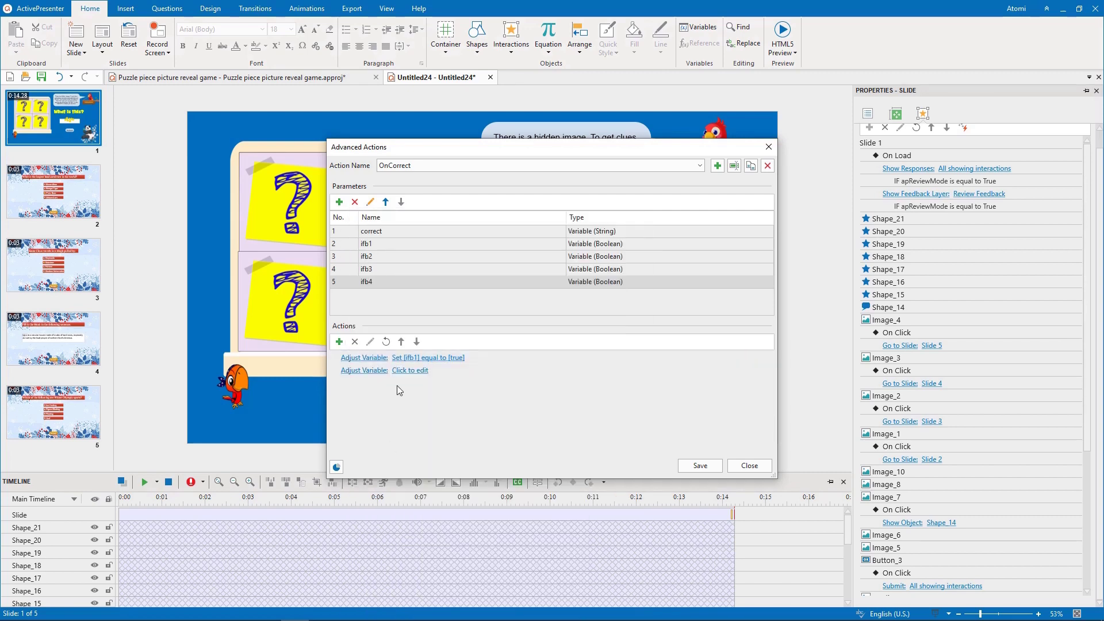
{"action": "left_click", "coordinate": [410, 371]}
{"action": "left_click", "coordinate": [403, 389]}
{"action": "left_click", "coordinate": [495, 388]}
{"action": "left_click", "coordinate": [476, 411]}
{"action": "left_click", "coordinate": [517, 446]}
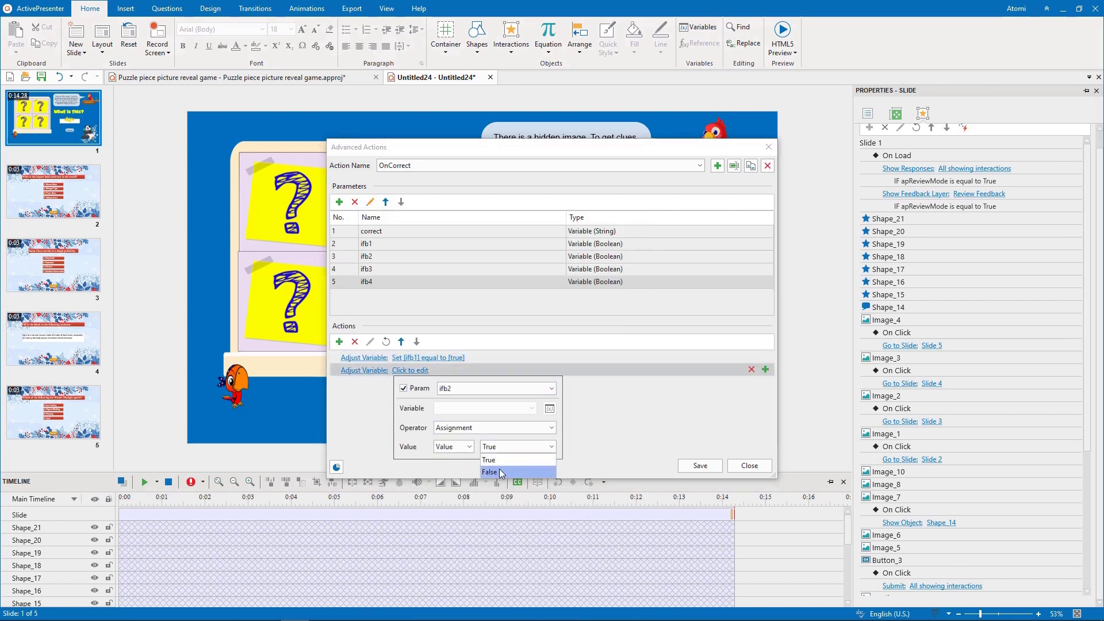
{"action": "left_click", "coordinate": [507, 458]}
{"action": "left_click", "coordinate": [631, 423]}
Step: Add a third Adjust Variable action that assigns False to the ifb3 parameter
{"action": "left_click", "coordinate": [340, 342]}
{"action": "left_click", "coordinate": [389, 550]}
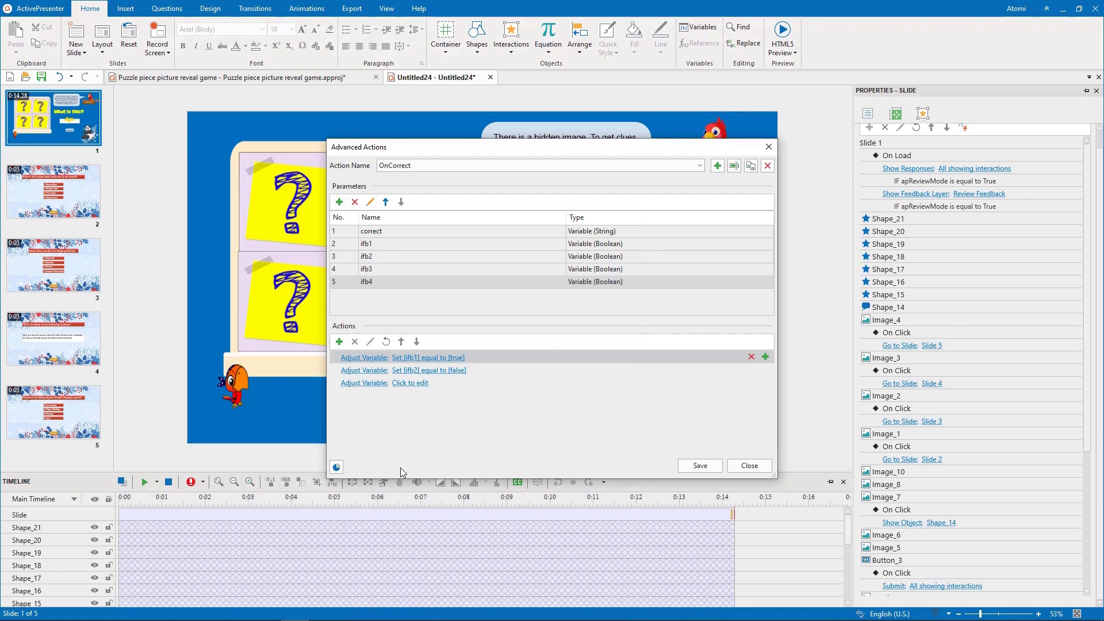
{"action": "left_click", "coordinate": [410, 383]}
{"action": "left_click", "coordinate": [403, 401]}
{"action": "left_click", "coordinate": [494, 401]}
{"action": "left_click", "coordinate": [475, 450]}
{"action": "left_click", "coordinate": [518, 460]}
{"action": "left_click", "coordinate": [504, 483]}
Step: Add a fourth Adjust Variable action that assigns False to the ifb4 parameter
{"action": "left_click", "coordinate": [339, 341]}
{"action": "left_click", "coordinate": [389, 550]}
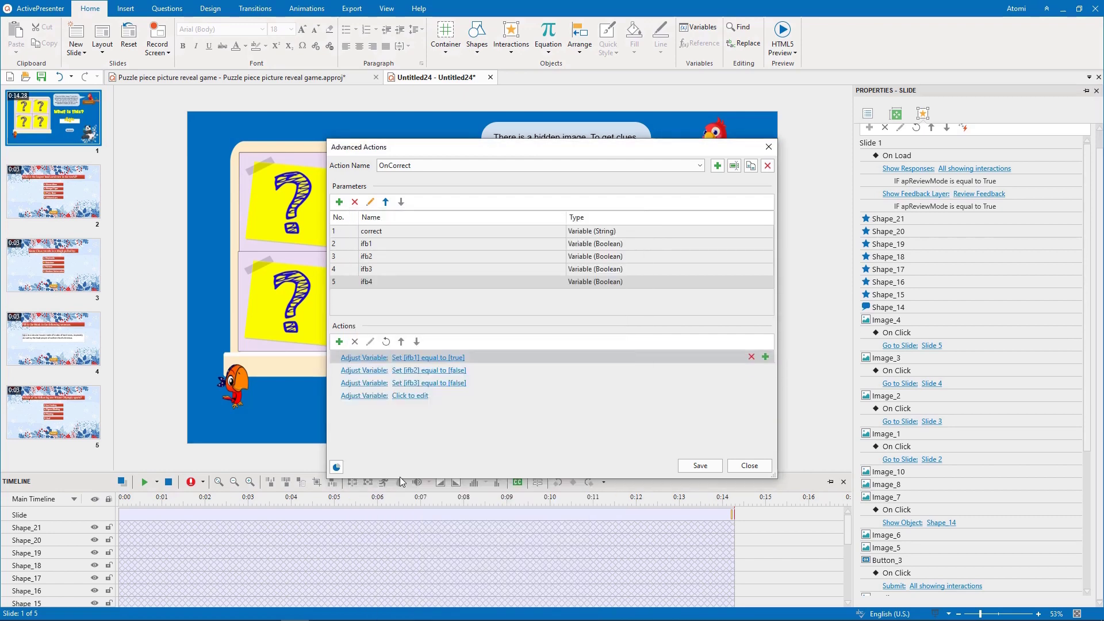
{"action": "left_click", "coordinate": [410, 395]}
{"action": "left_click", "coordinate": [403, 414]}
{"action": "left_click", "coordinate": [472, 413]}
{"action": "left_click", "coordinate": [444, 475]}
{"action": "left_click", "coordinate": [518, 472]}
{"action": "left_click", "coordinate": [506, 484]}
{"action": "left_click", "coordinate": [631, 447]}
Step: Add a fifth Adjust Variable action to OnCorrect that assigns True to the correct parameter
{"action": "left_click", "coordinate": [339, 342]}
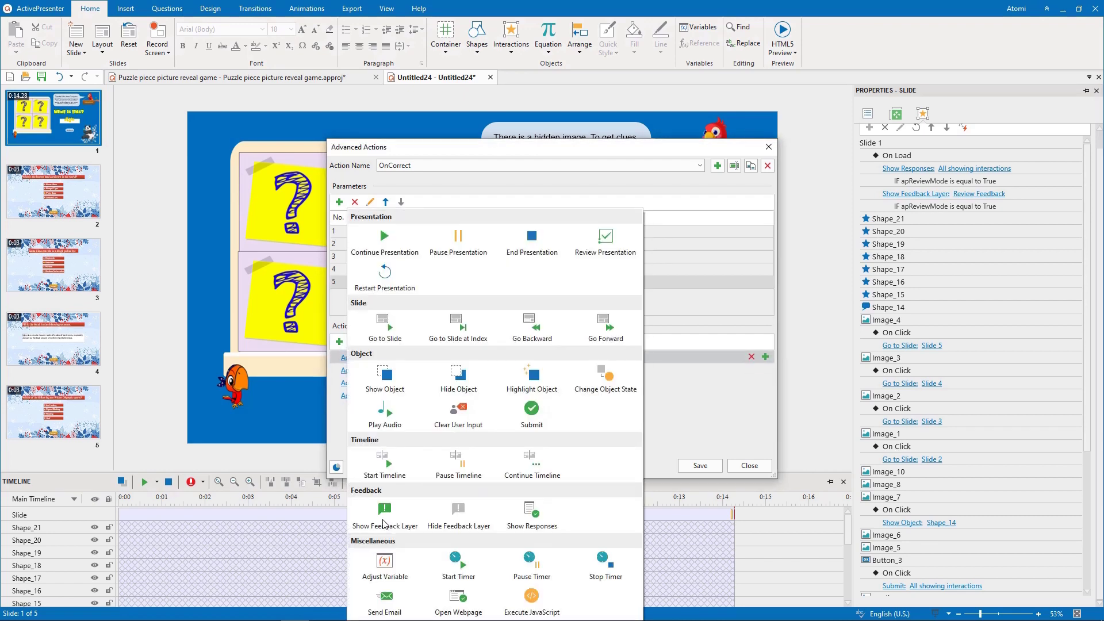
{"action": "left_click", "coordinate": [380, 553]}
{"action": "left_click", "coordinate": [410, 408]}
{"action": "left_click", "coordinate": [403, 426]}
{"action": "left_click", "coordinate": [494, 426]}
{"action": "left_click", "coordinate": [469, 440]}
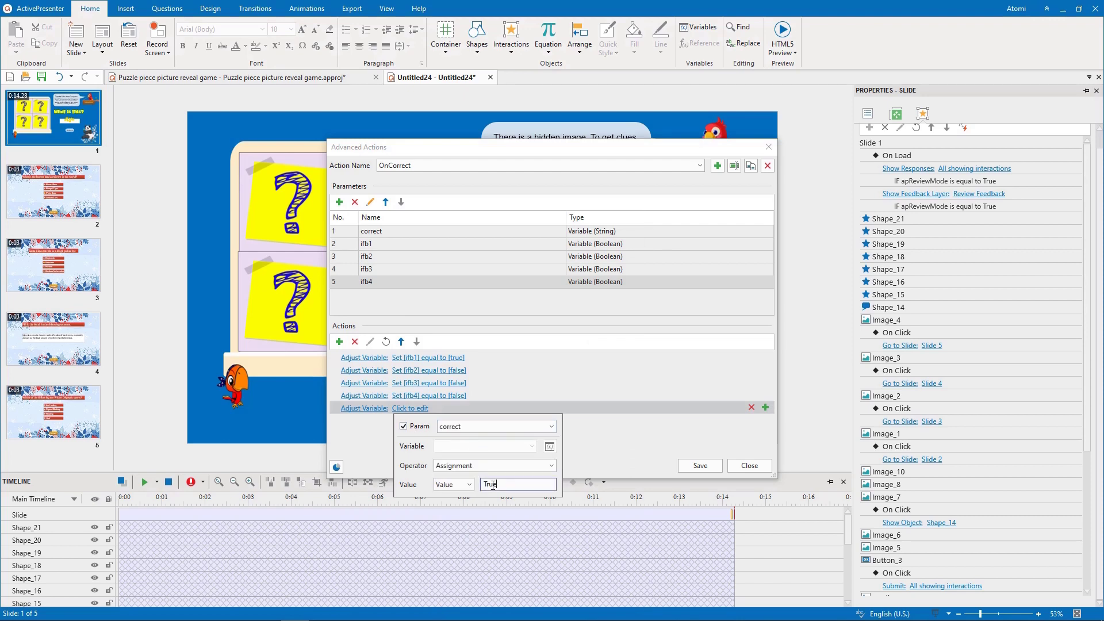
{"action": "left_click", "coordinate": [592, 452]}
Step: Add a Show Feedback Layer action with Correct Feedback to OnCorrect and save the advanced action
{"action": "left_click", "coordinate": [339, 341]}
{"action": "left_click", "coordinate": [384, 517]}
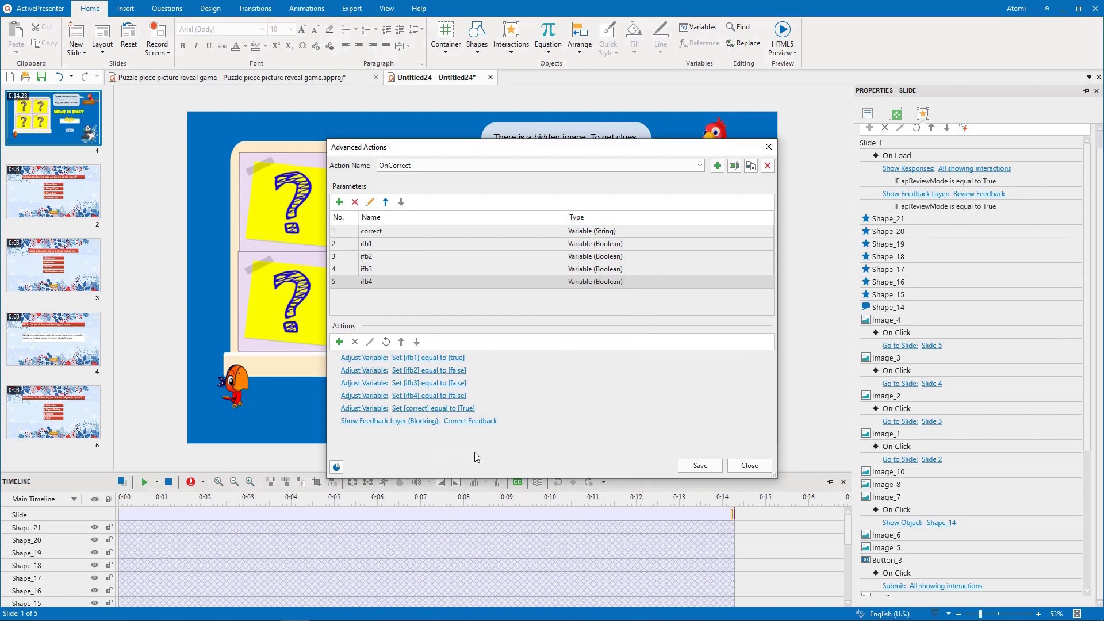
{"action": "left_click", "coordinate": [716, 468]}
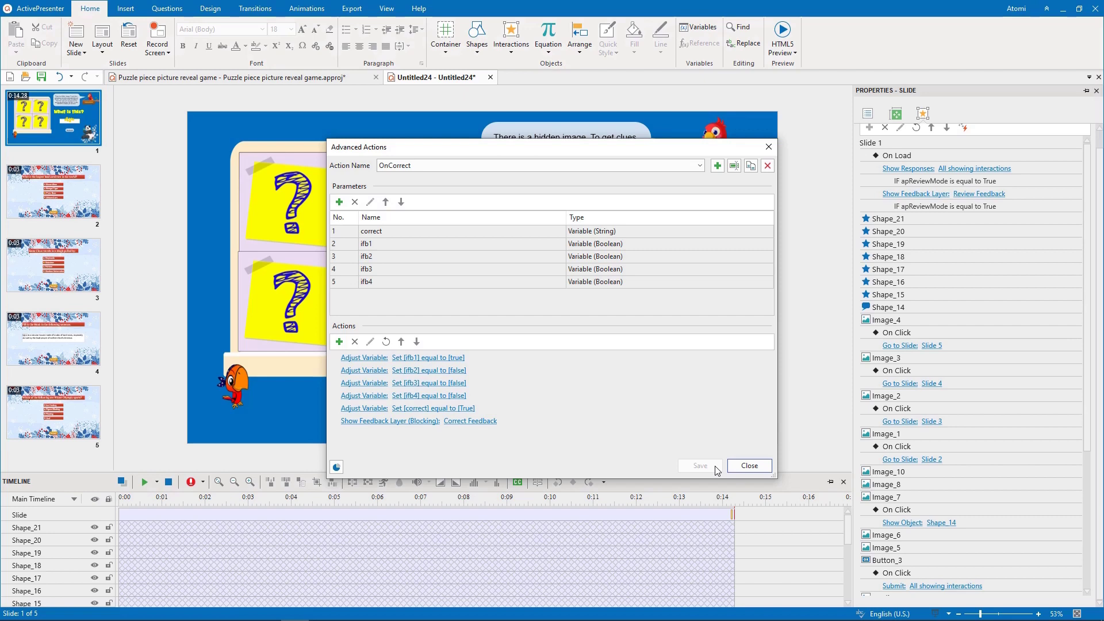
Step: Create an advanced action named OnIncorrect with a parameter named incorrect of type Variable (String)
{"action": "left_click", "coordinate": [718, 166]}
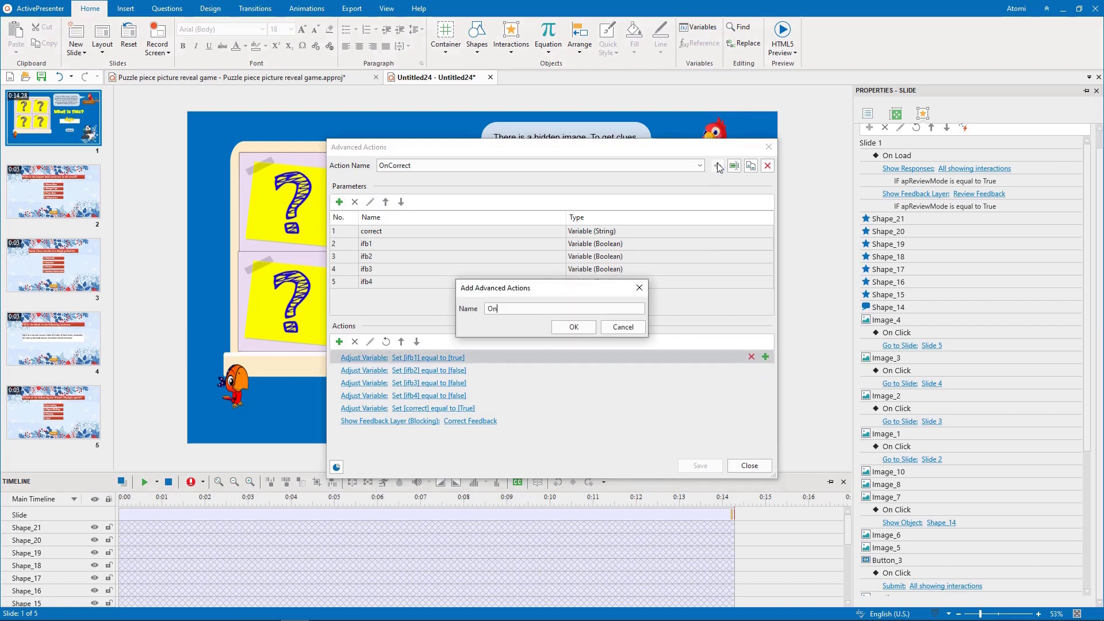
{"action": "type", "text": "OnIncorrect"}
{"action": "key", "text": "Return"}
{"action": "left_click", "coordinate": [340, 202]}
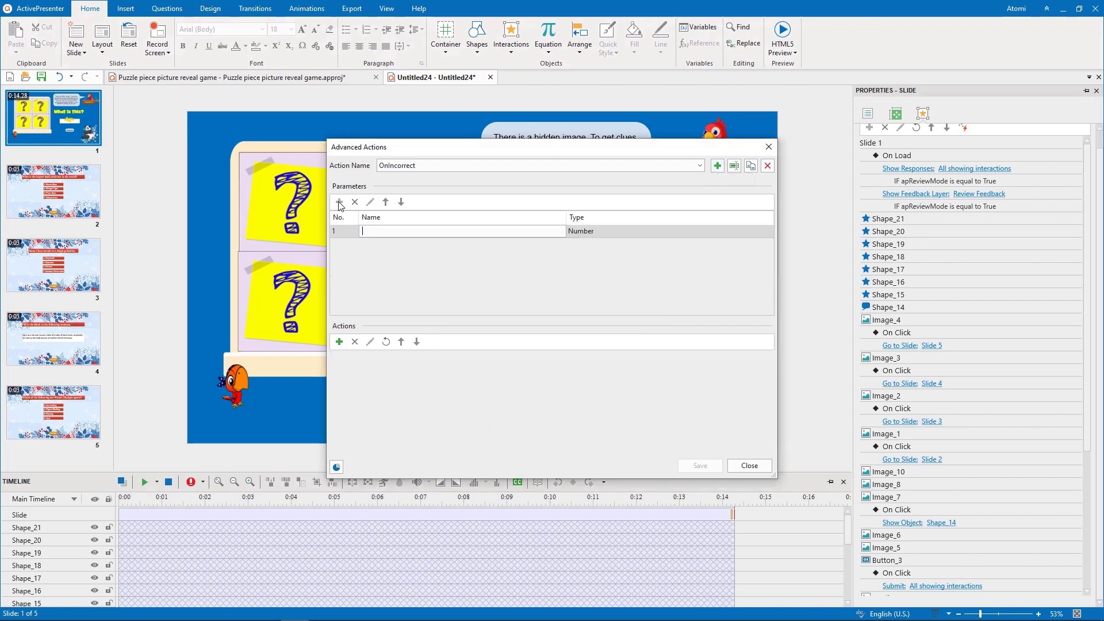
{"action": "left_click", "coordinate": [592, 231]}
{"action": "left_click", "coordinate": [592, 231]}
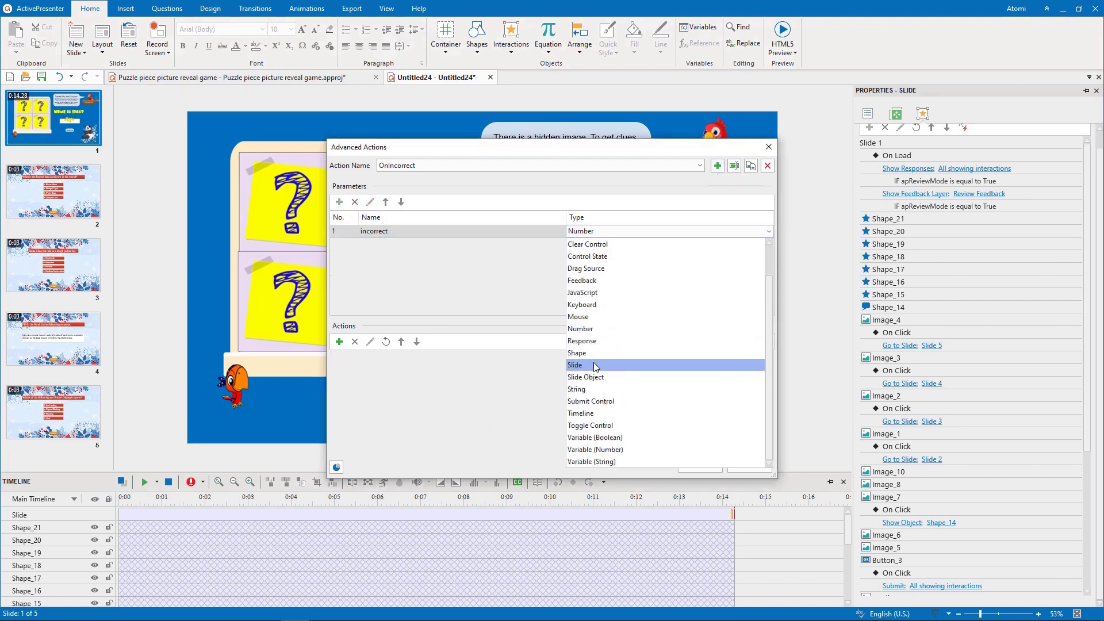
{"action": "left_click", "coordinate": [620, 461]}
Step: Add a Show Feedback Layer action to OnIncorrect that shows the Incorrect Feedback layer
{"action": "left_click", "coordinate": [339, 343]}
{"action": "left_click", "coordinate": [380, 506]}
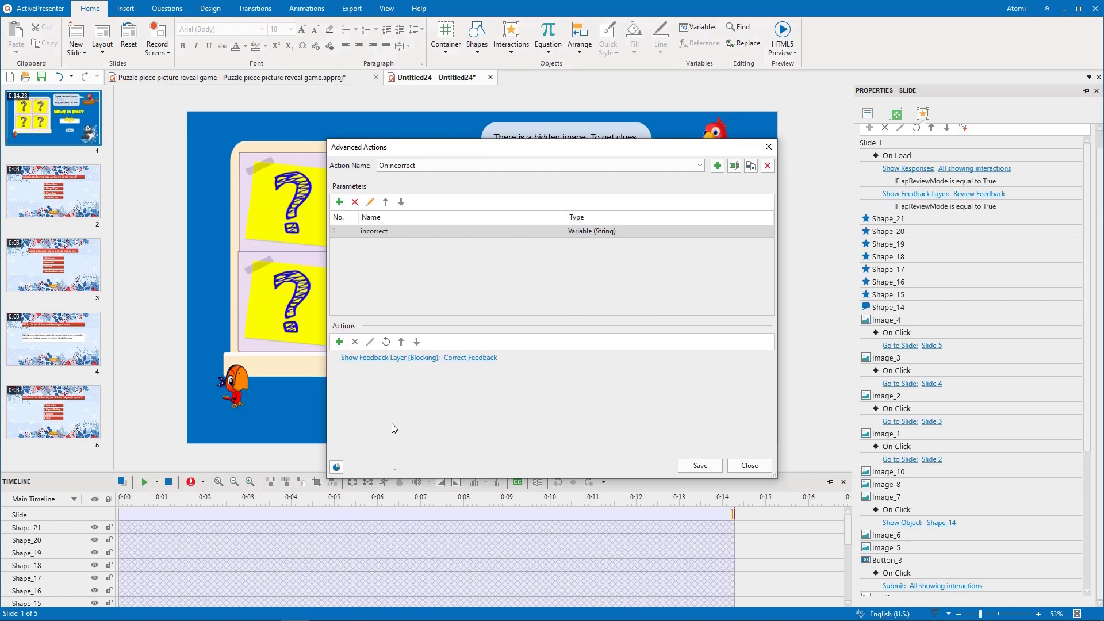
{"action": "left_click", "coordinate": [473, 359]}
{"action": "left_click", "coordinate": [505, 415]}
{"action": "left_click", "coordinate": [513, 440]}
{"action": "left_click", "coordinate": [653, 397]}
Step: Add a condition to the Incorrect Feedback action requiring Attempt is equal to Last
{"action": "left_click", "coordinate": [766, 358]}
{"action": "left_click", "coordinate": [877, 409]}
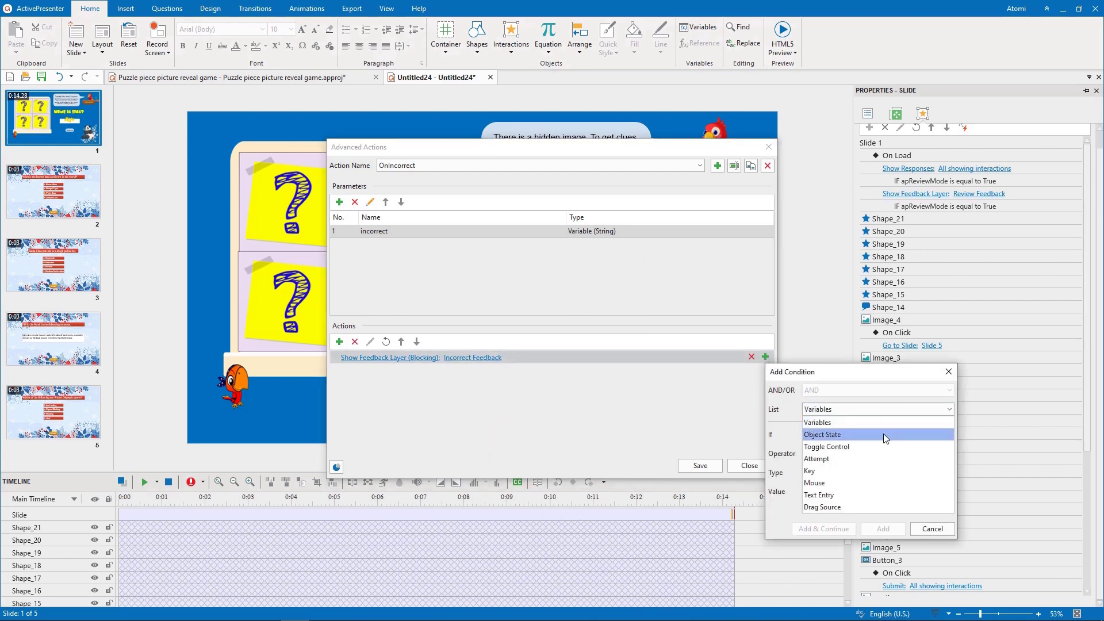
{"action": "left_click", "coordinate": [846, 451]}
{"action": "left_click", "coordinate": [880, 492]}
Step: Add a second Show Feedback Layer action to OnIncorrect that shows the Try Again Feedback layer
{"action": "left_click", "coordinate": [339, 342]}
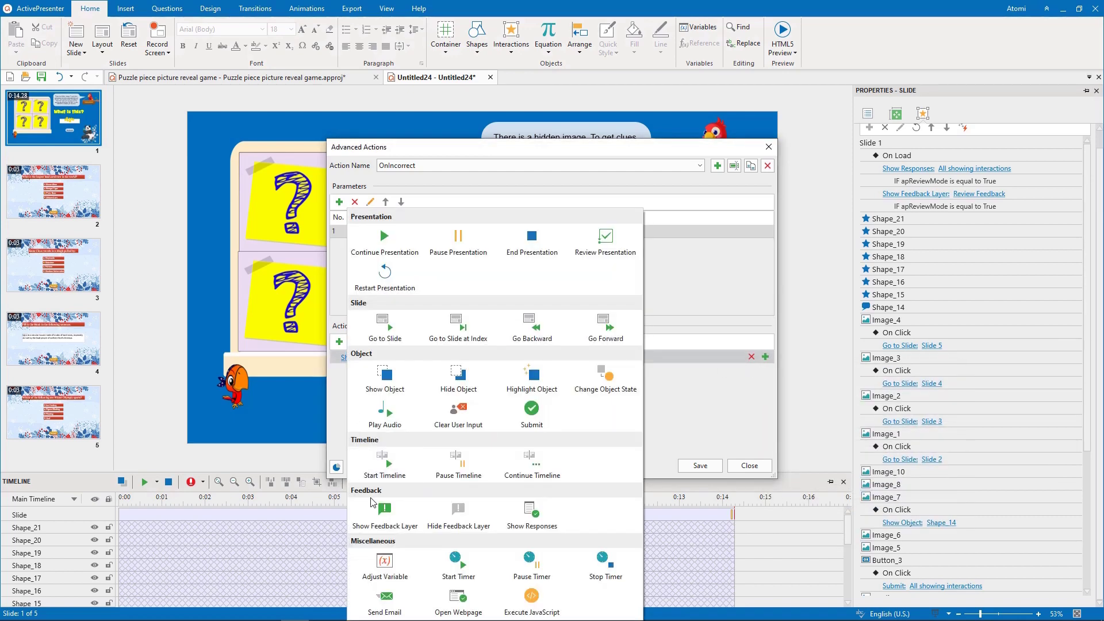
{"action": "left_click", "coordinate": [369, 526]}
{"action": "left_click", "coordinate": [471, 383]}
{"action": "left_click", "coordinate": [528, 438]}
{"action": "left_click", "coordinate": [533, 478]}
{"action": "left_click", "coordinate": [642, 423]}
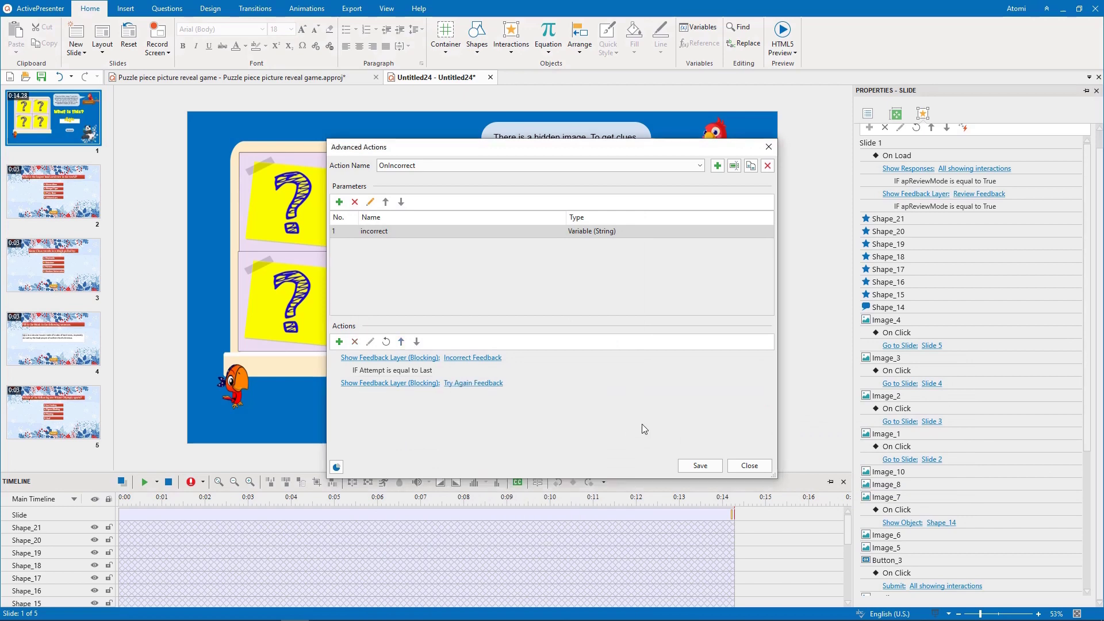
Step: Add a condition to the Try Again Feedback action requiring Attempt is not equal to Last
{"action": "left_click", "coordinate": [765, 381]}
{"action": "left_click", "coordinate": [877, 434]}
{"action": "left_click", "coordinate": [886, 446]}
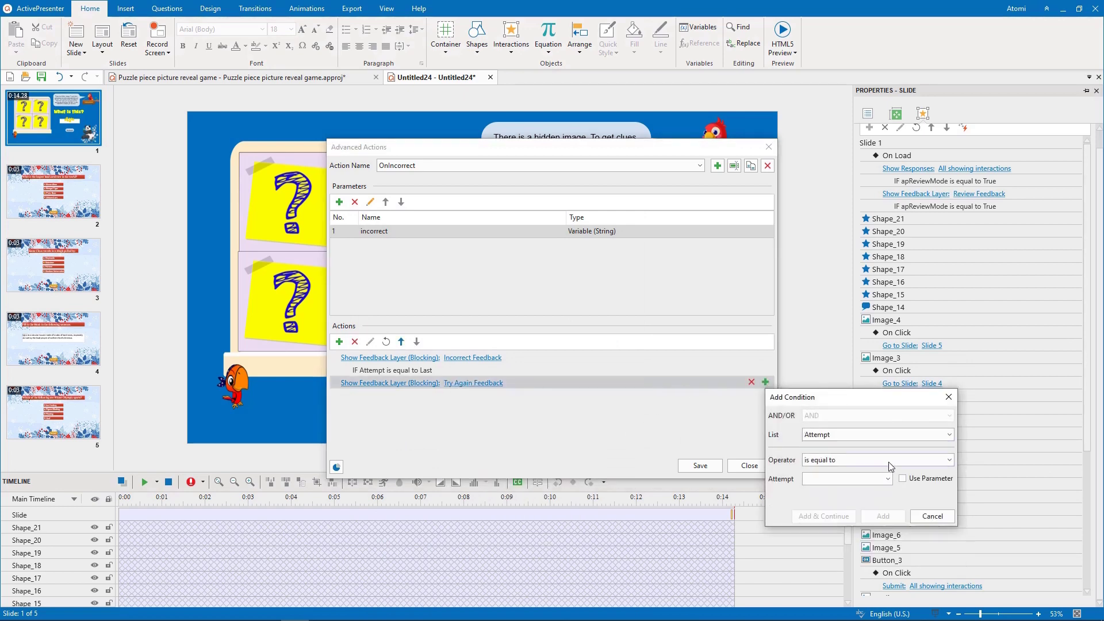
{"action": "left_click", "coordinate": [888, 461]}
{"action": "left_click", "coordinate": [884, 486]}
{"action": "left_click", "coordinate": [880, 480]}
{"action": "left_click", "coordinate": [811, 528]}
{"action": "left_click", "coordinate": [850, 516]}
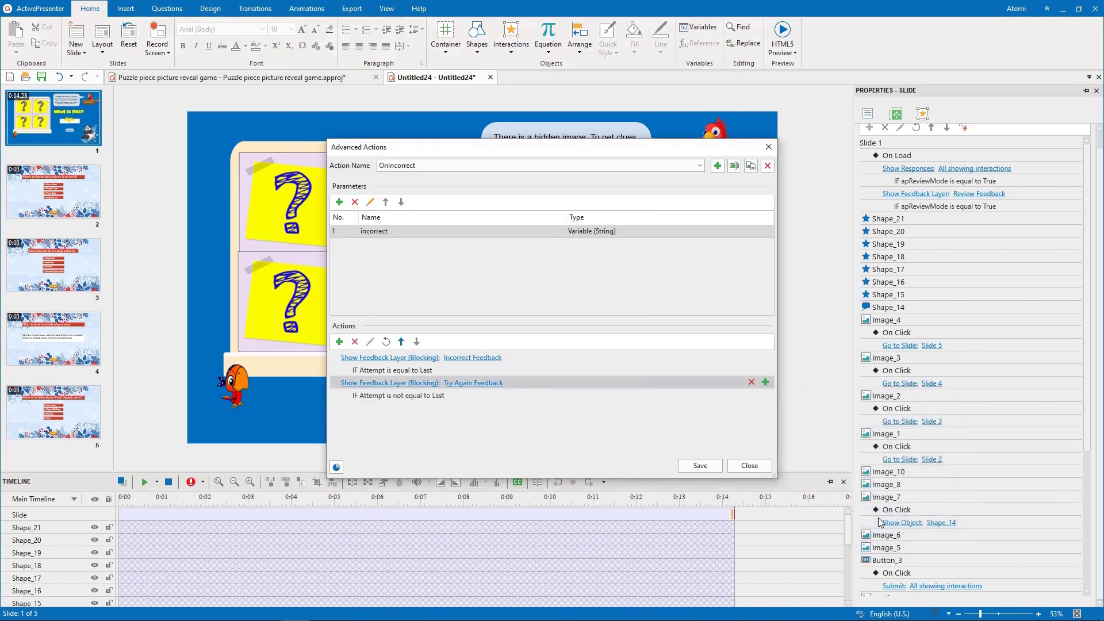
Step: Add an Adjust Variable action that assigns False to the incorrect parameter, then save OnIncorrect and close Advanced Actions
{"action": "left_click", "coordinate": [340, 341]}
{"action": "left_click", "coordinate": [372, 567]}
{"action": "left_click", "coordinate": [408, 409]}
{"action": "left_click", "coordinate": [404, 426]}
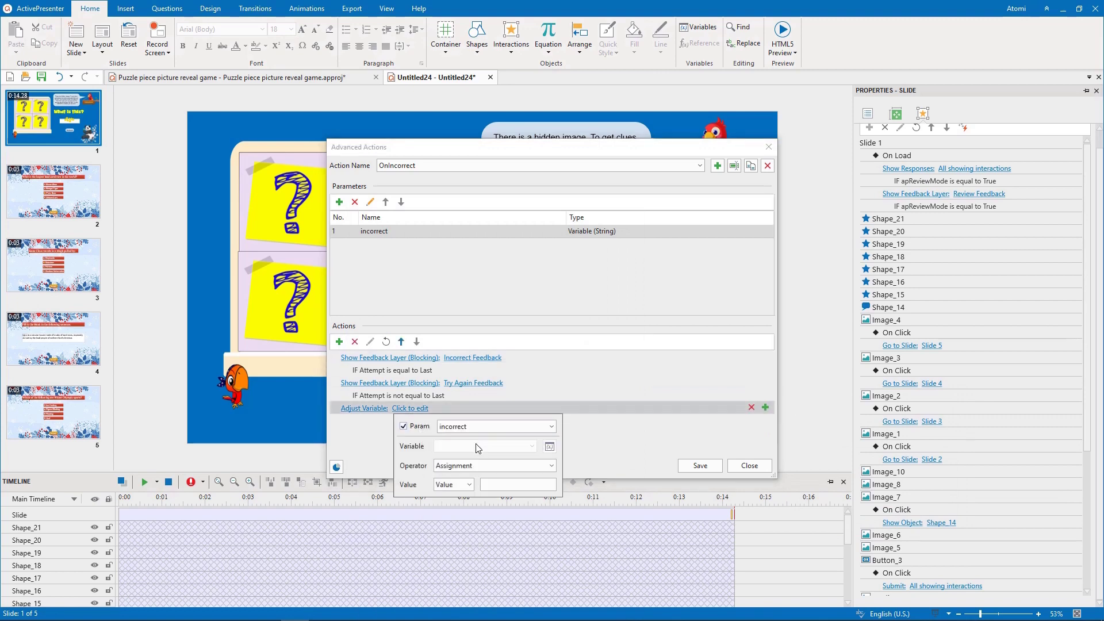
{"action": "left_click", "coordinate": [493, 485]}
{"action": "type", "text": "False"}
{"action": "left_click", "coordinate": [591, 447]}
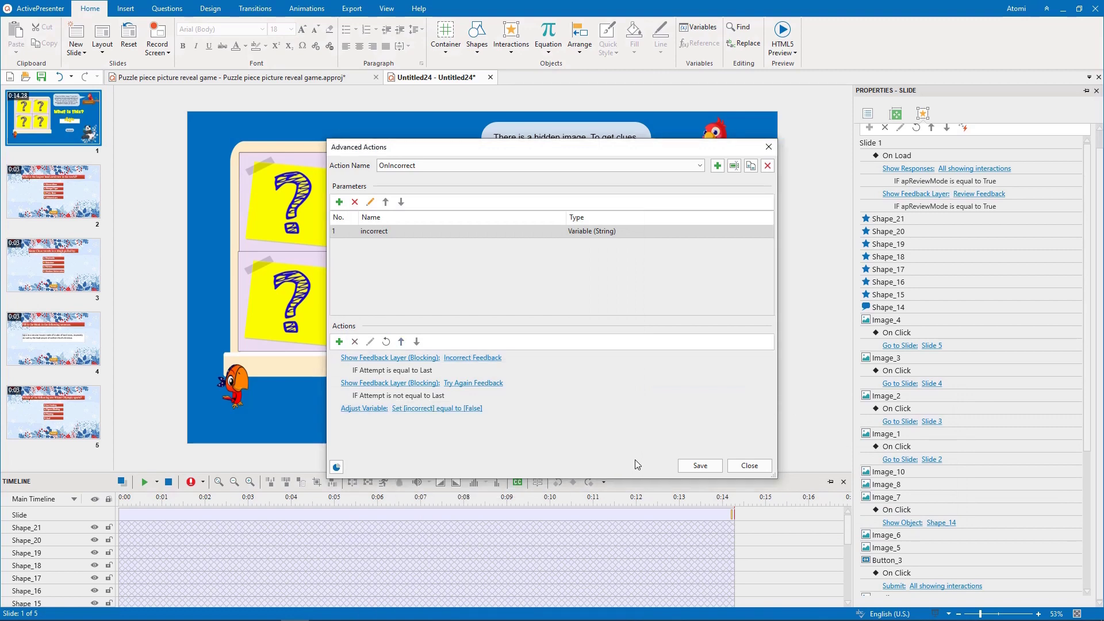
{"action": "left_click", "coordinate": [700, 466]}
{"action": "left_click", "coordinate": [750, 466]}
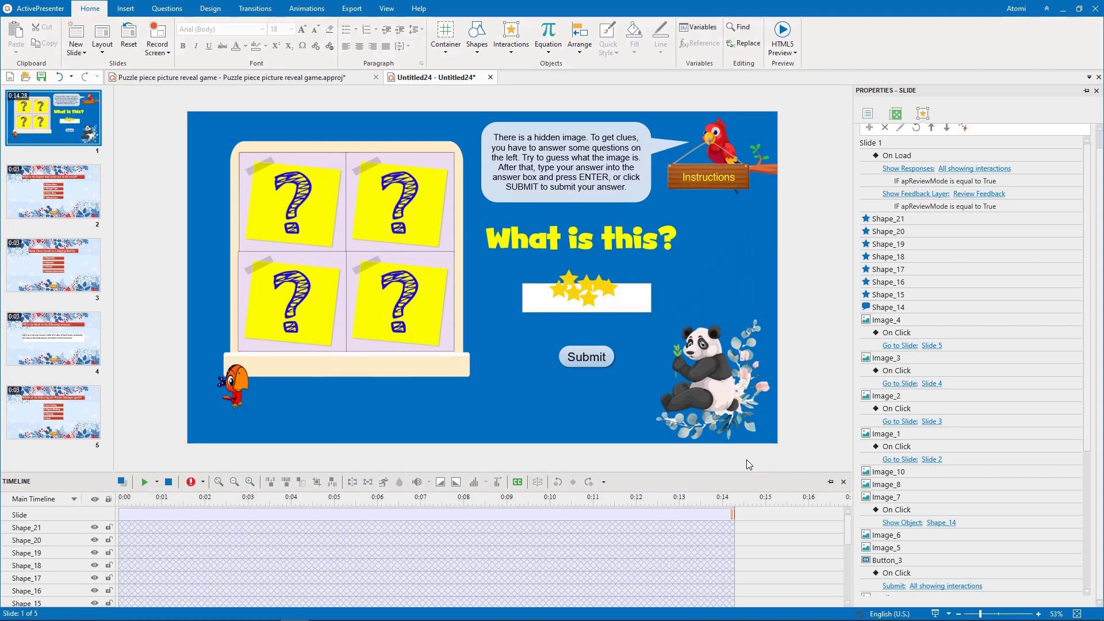
Step: On slide 2, replace the multiple choice question's On Correct feedback action with an Advanced Action
{"action": "left_click", "coordinate": [67, 190]}
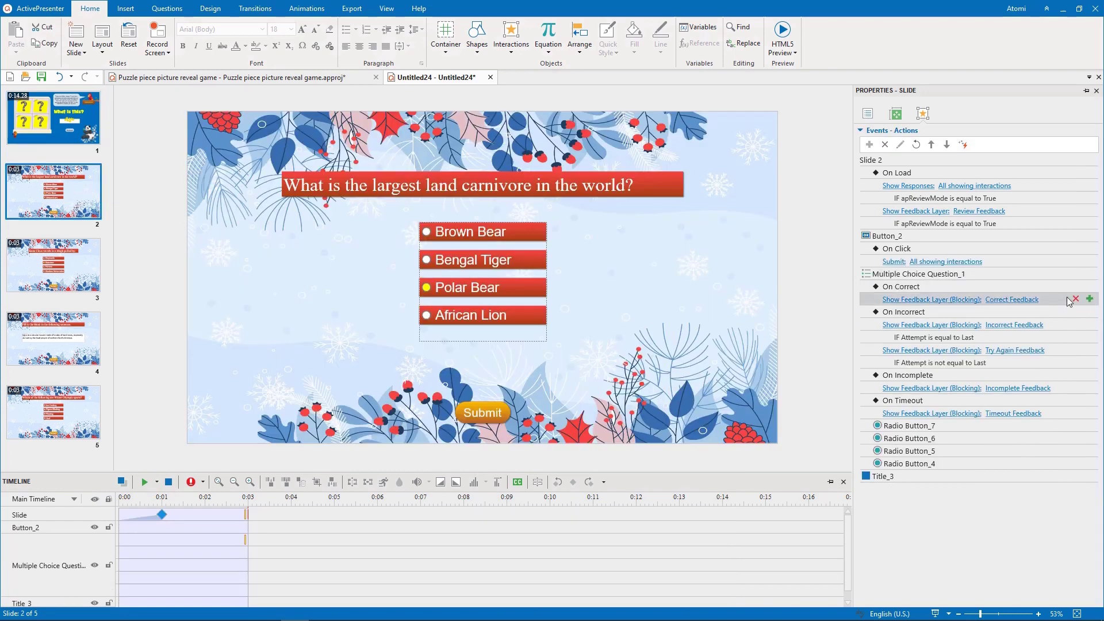
{"action": "left_click", "coordinate": [1075, 298]}
{"action": "left_click", "coordinate": [1091, 288]}
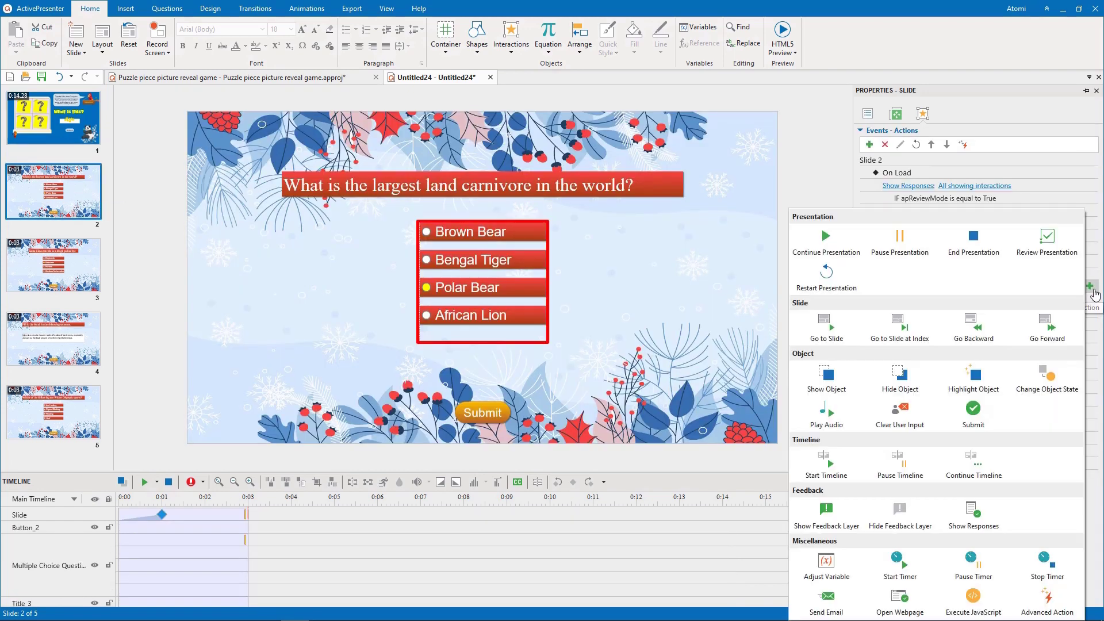
{"action": "left_click", "coordinate": [1048, 601]}
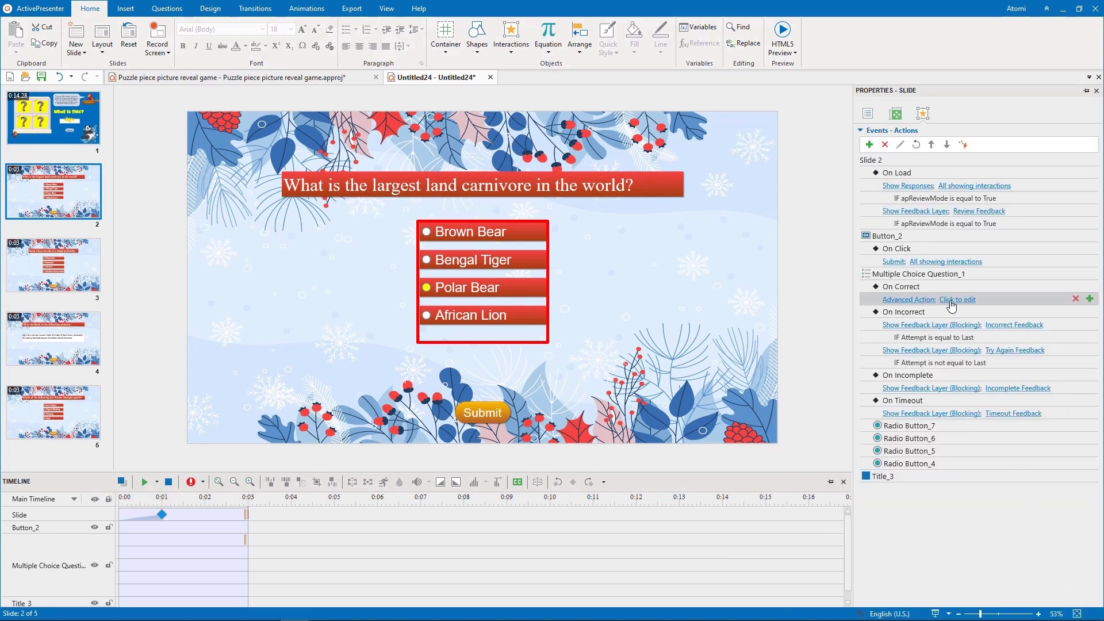
Step: Set the On Correct action to OnCorrect, with img1 for correct, fb1 for ifb1 and fb2 for ifb2
{"action": "left_click", "coordinate": [955, 300]}
{"action": "left_click", "coordinate": [946, 318]}
{"action": "left_click", "coordinate": [938, 343]}
{"action": "left_click", "coordinate": [938, 339]}
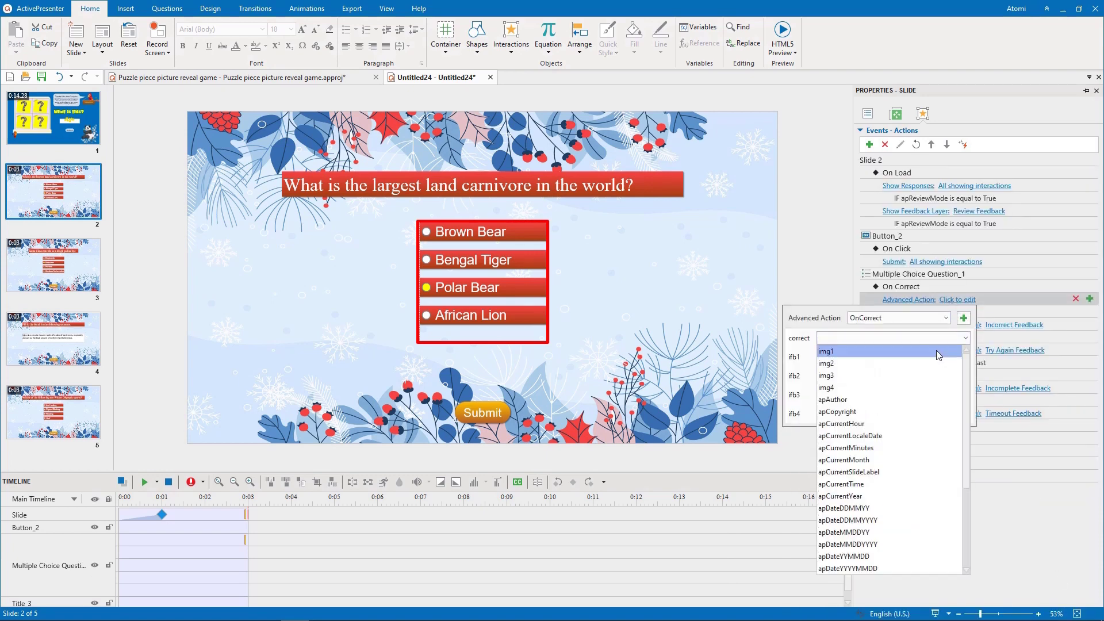
{"action": "left_click", "coordinate": [936, 351]}
{"action": "left_click", "coordinate": [937, 357]}
{"action": "left_click", "coordinate": [938, 369]}
{"action": "left_click", "coordinate": [940, 374]}
{"action": "left_click", "coordinate": [925, 401]}
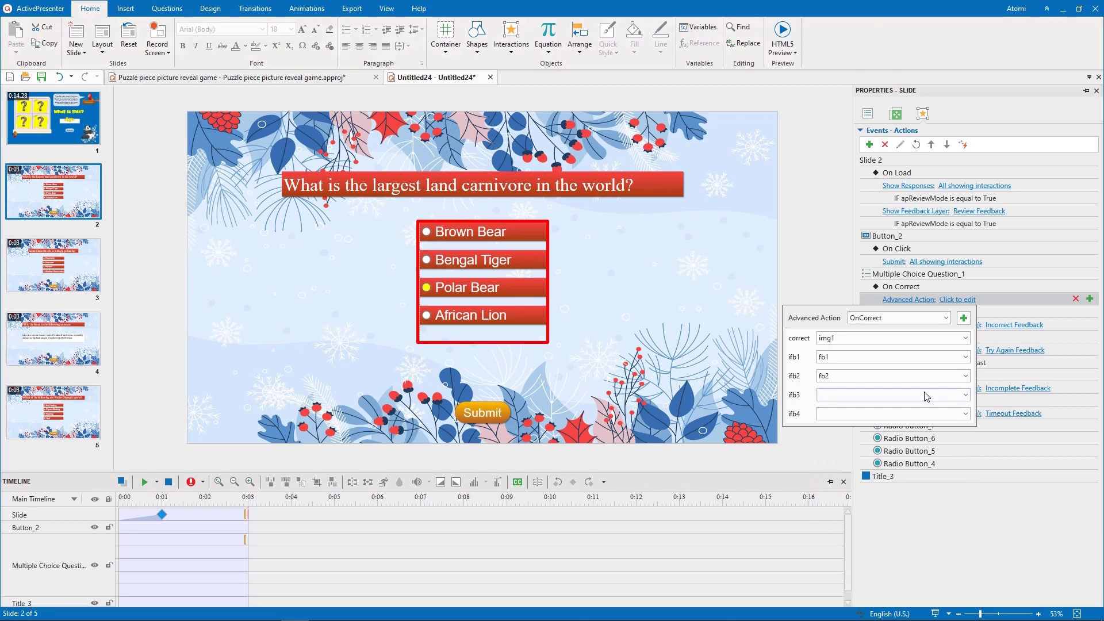
Step: Assign the corresponding feedback variables to the ifb3 and ifb4 parameters of the OnCorrect action
{"action": "left_click", "coordinate": [928, 396]}
{"action": "left_click", "coordinate": [924, 435]}
{"action": "left_click", "coordinate": [923, 414]}
{"action": "left_click", "coordinate": [917, 465]}
{"action": "left_click", "coordinate": [981, 511]}
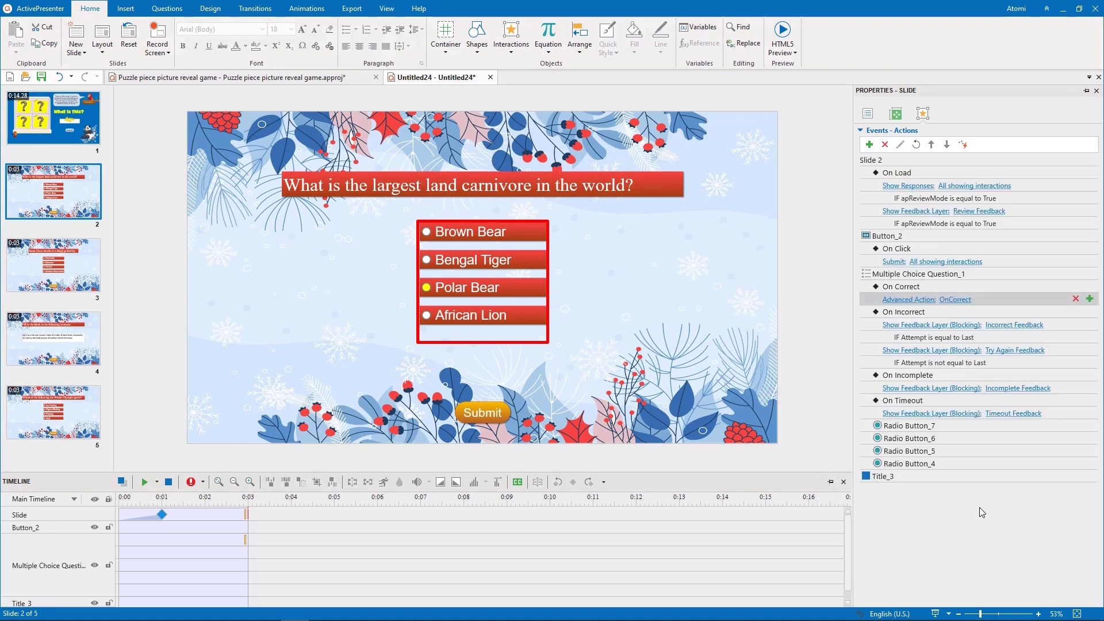
Step: Replace the question's On Incorrect feedback actions with the OnIncorrect advanced action, using img1 for the incorrect parameter
{"action": "left_click", "coordinate": [1074, 327]}
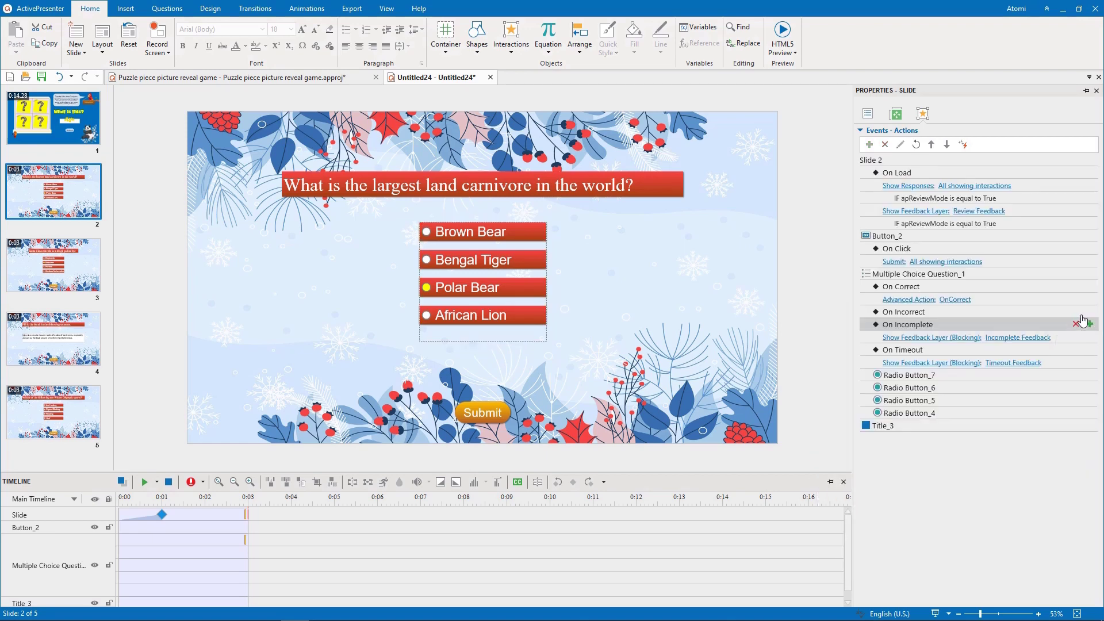
{"action": "left_click", "coordinate": [1090, 312]}
{"action": "left_click", "coordinate": [1047, 603]}
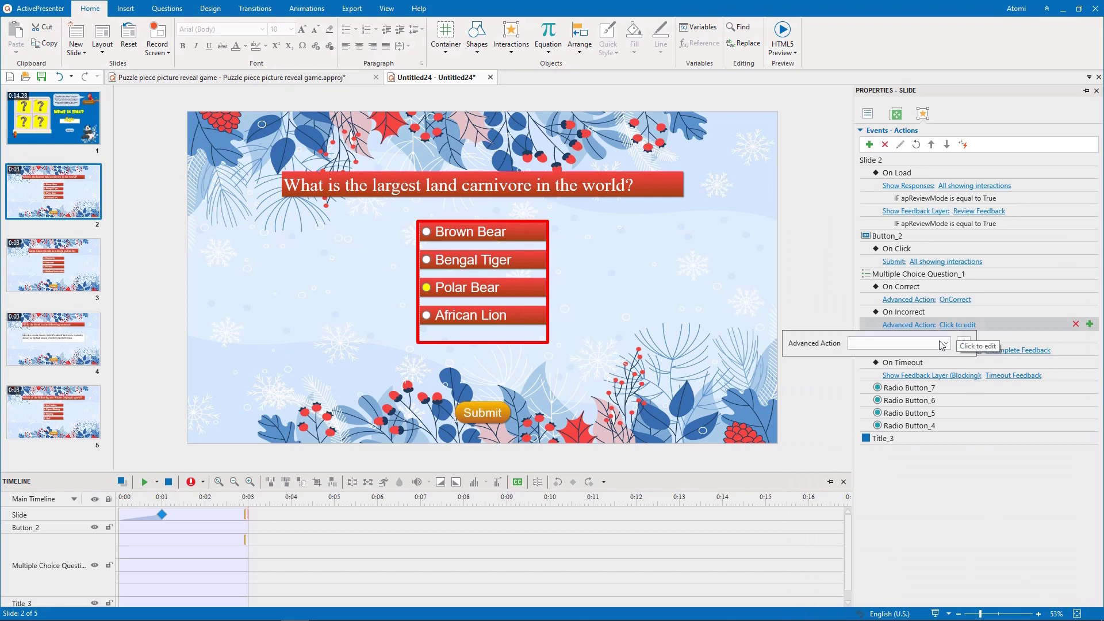
{"action": "left_click", "coordinate": [936, 345]}
{"action": "left_click", "coordinate": [928, 382]}
{"action": "left_click", "coordinate": [896, 363]}
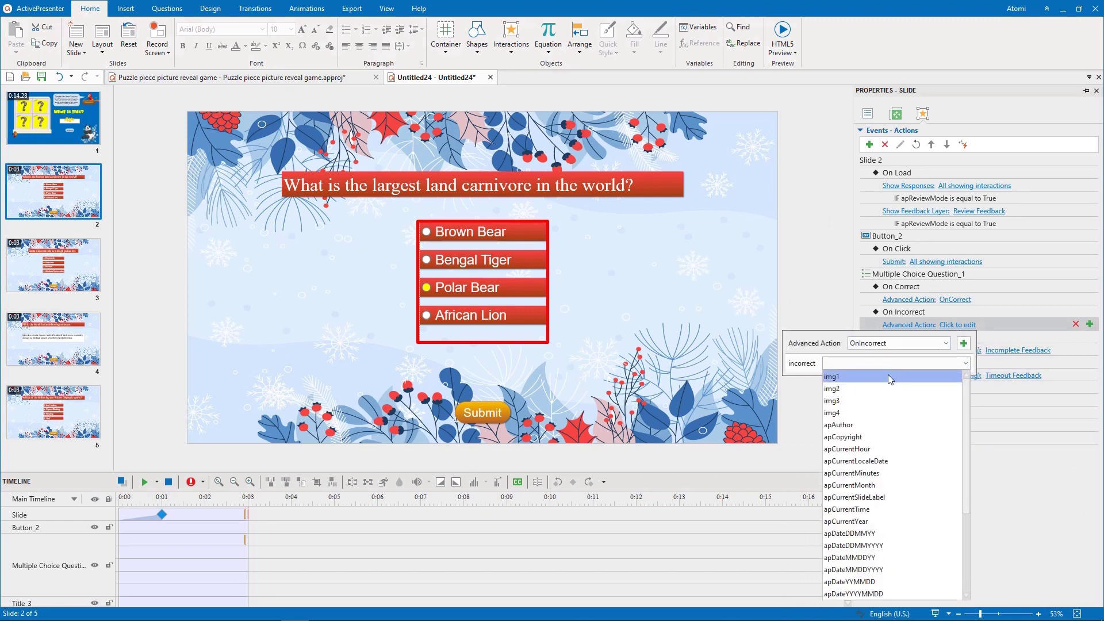
{"action": "left_click", "coordinate": [888, 375]}
{"action": "left_click", "coordinate": [824, 286]}
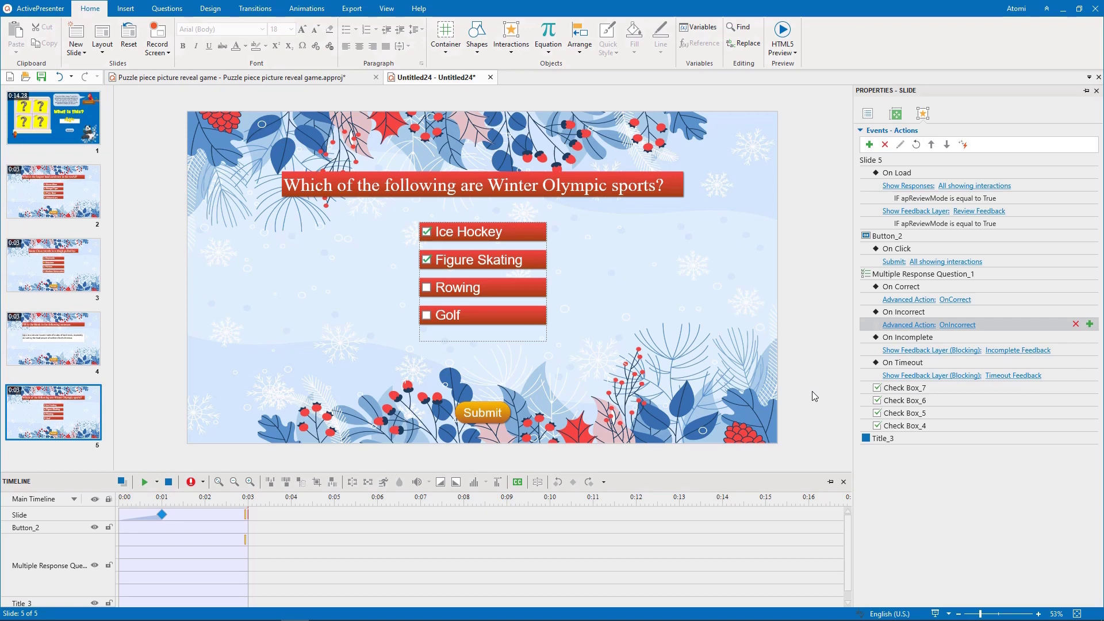
Step: On slide 1, delete the Show Responses and Show Feedback Layer actions from the On Load event
{"action": "left_click", "coordinate": [57, 127]}
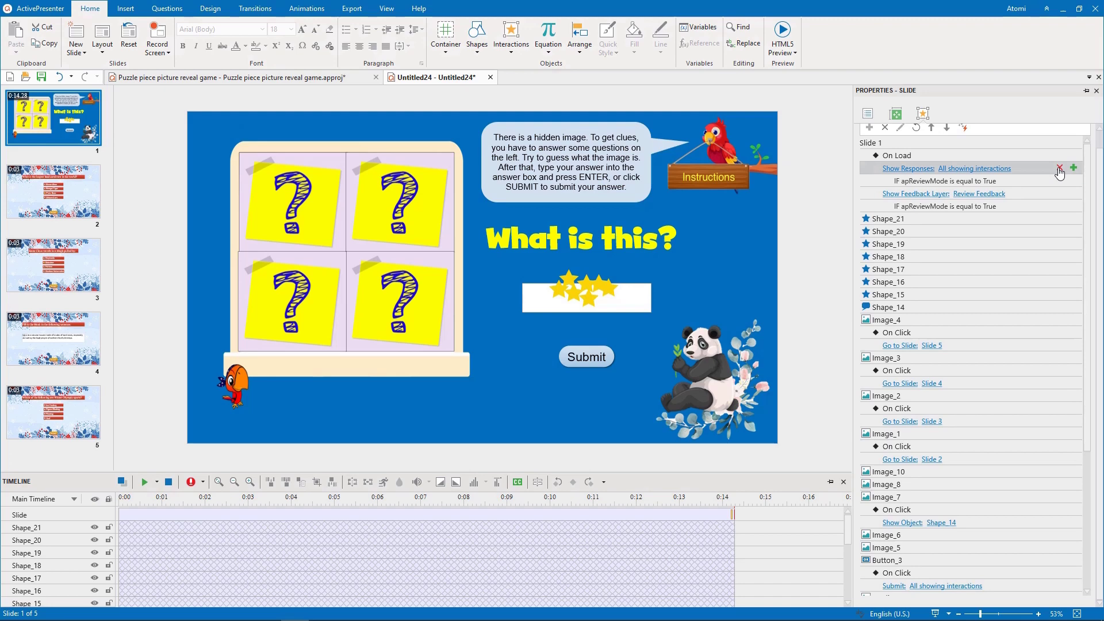
{"action": "left_click", "coordinate": [1060, 169]}
{"action": "left_click", "coordinate": [1060, 168]}
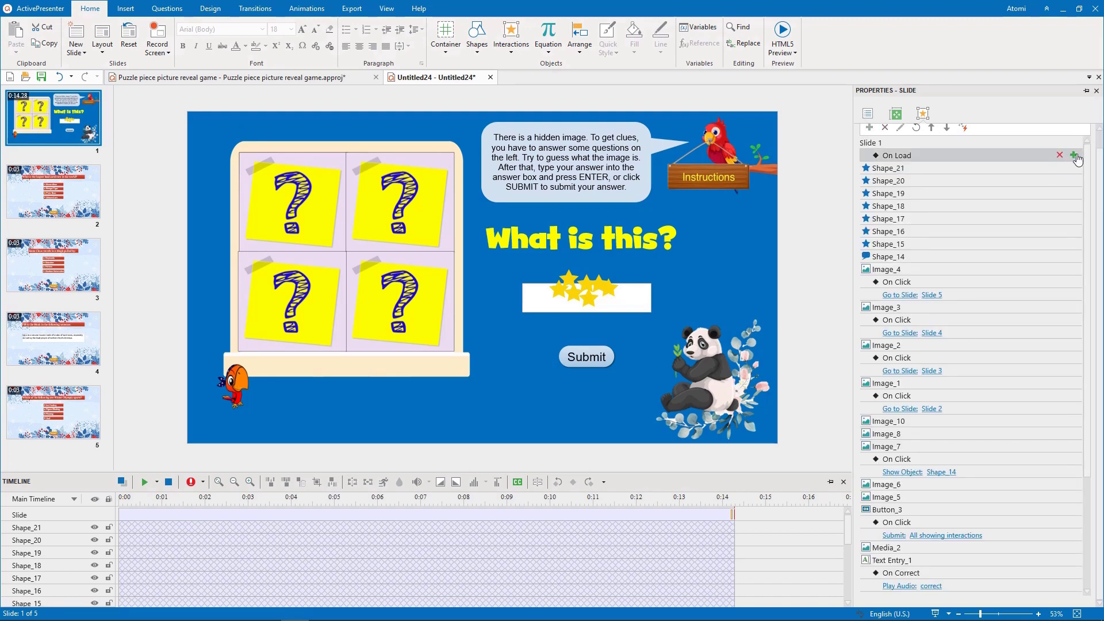
Step: Add an Advanced Action to slide 1's On Load event and set it to flip
{"action": "left_click", "coordinate": [1073, 156]}
{"action": "left_click", "coordinate": [1064, 550]}
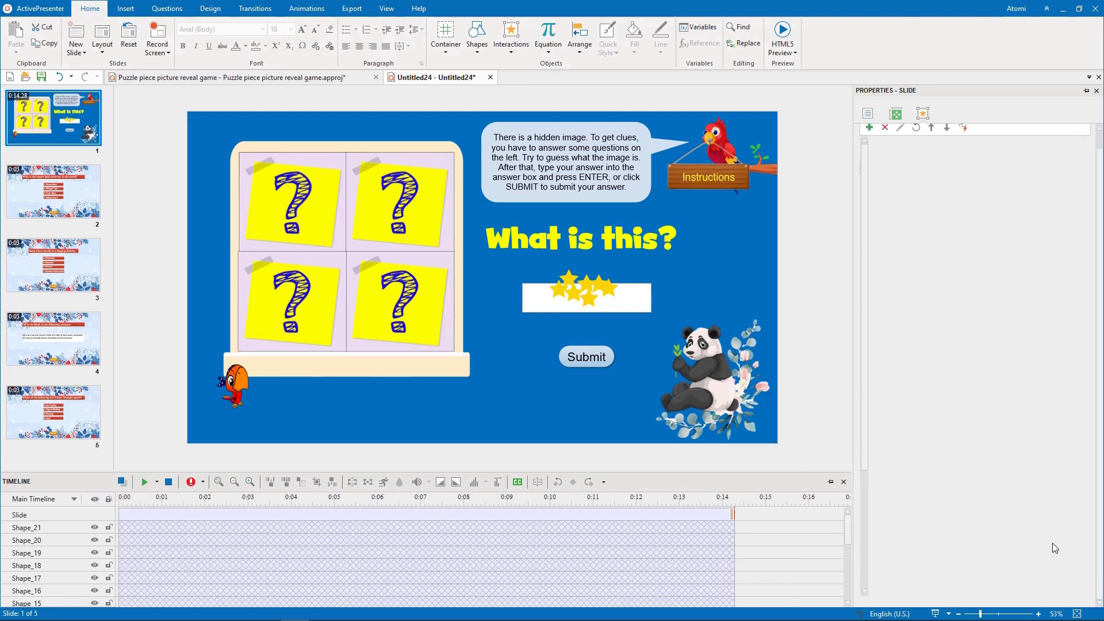
{"action": "left_click", "coordinate": [957, 170]}
{"action": "left_click", "coordinate": [943, 188]}
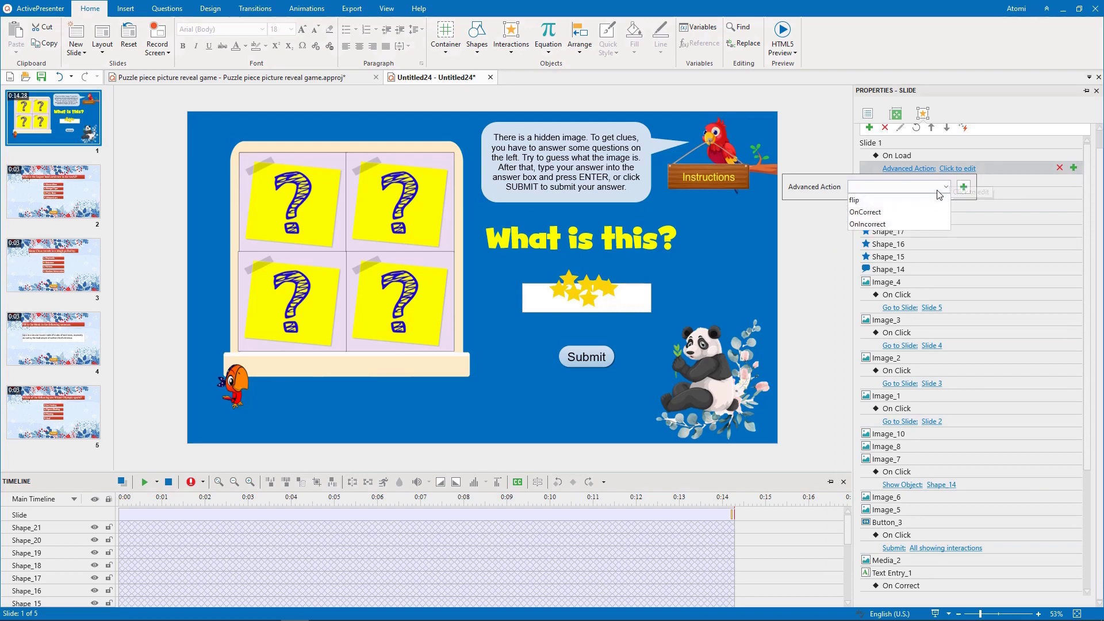
{"action": "left_click", "coordinate": [909, 209]}
Step: Set the flip parameters to object Image_1, state Disabled of Image_1, and variable img1
{"action": "left_click", "coordinate": [928, 207]}
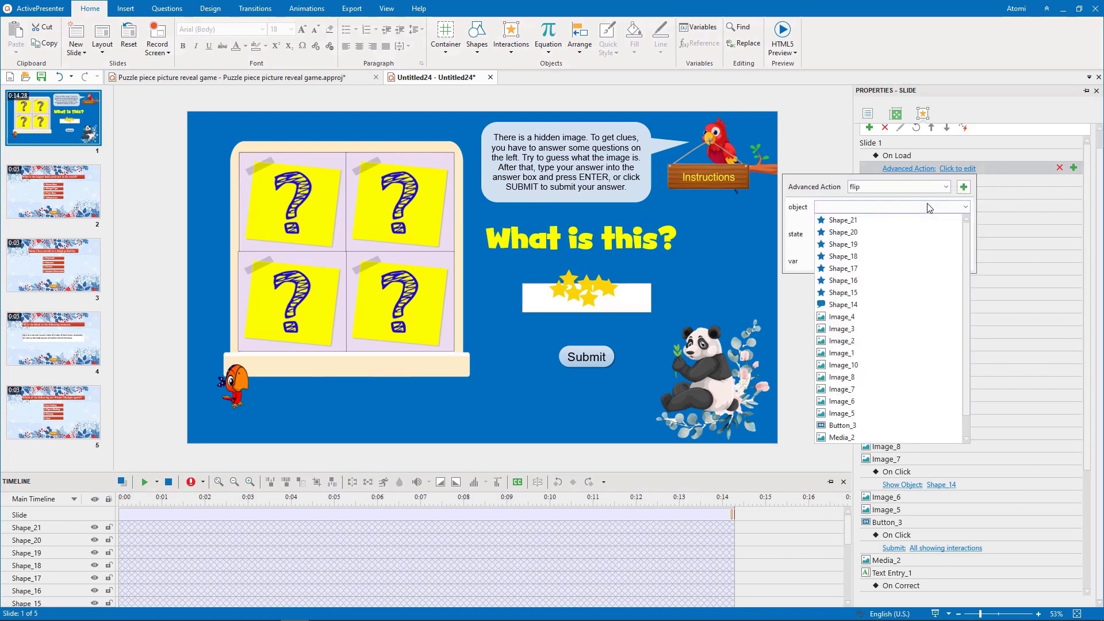
{"action": "left_click", "coordinate": [892, 353]}
{"action": "left_click", "coordinate": [899, 224]}
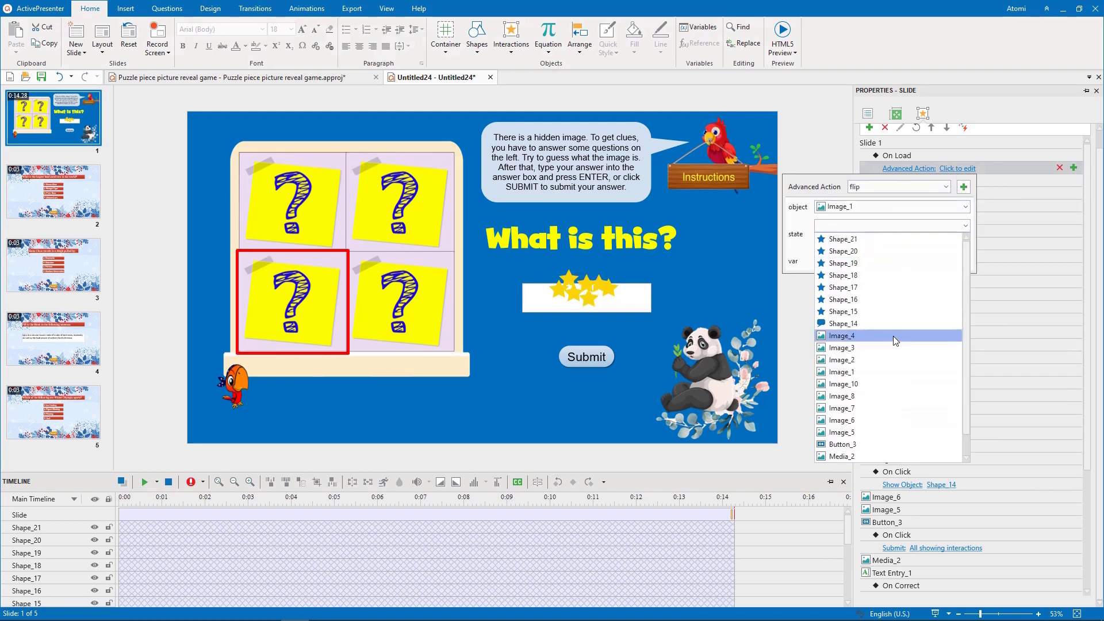
{"action": "left_click", "coordinate": [881, 370]}
{"action": "left_click", "coordinate": [866, 262]}
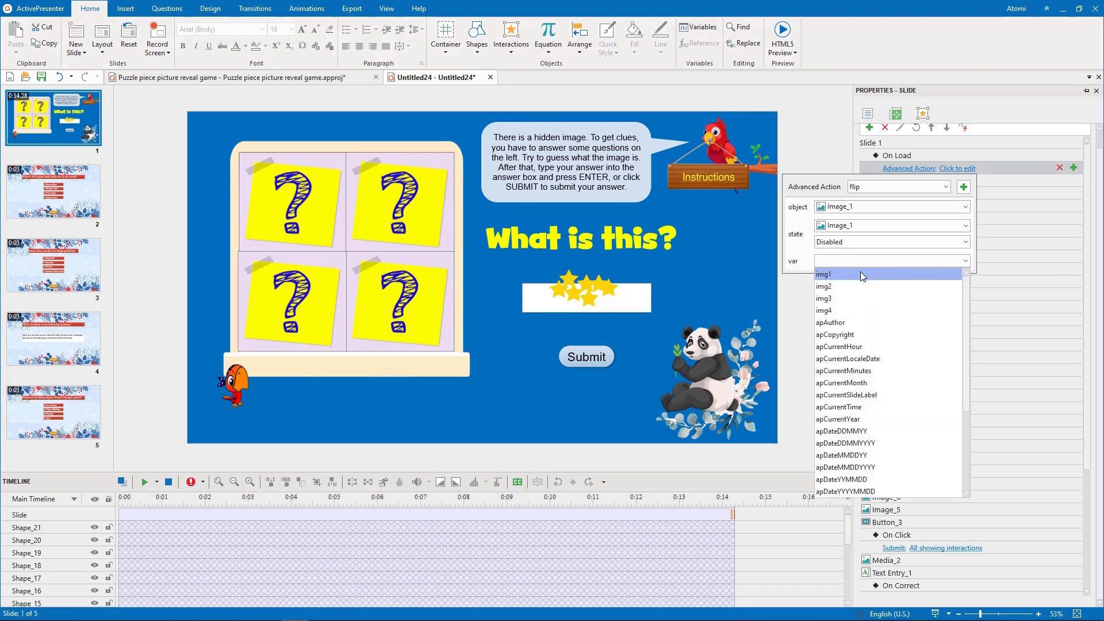
{"action": "left_click", "coordinate": [860, 274]}
{"action": "left_click", "coordinate": [820, 140]}
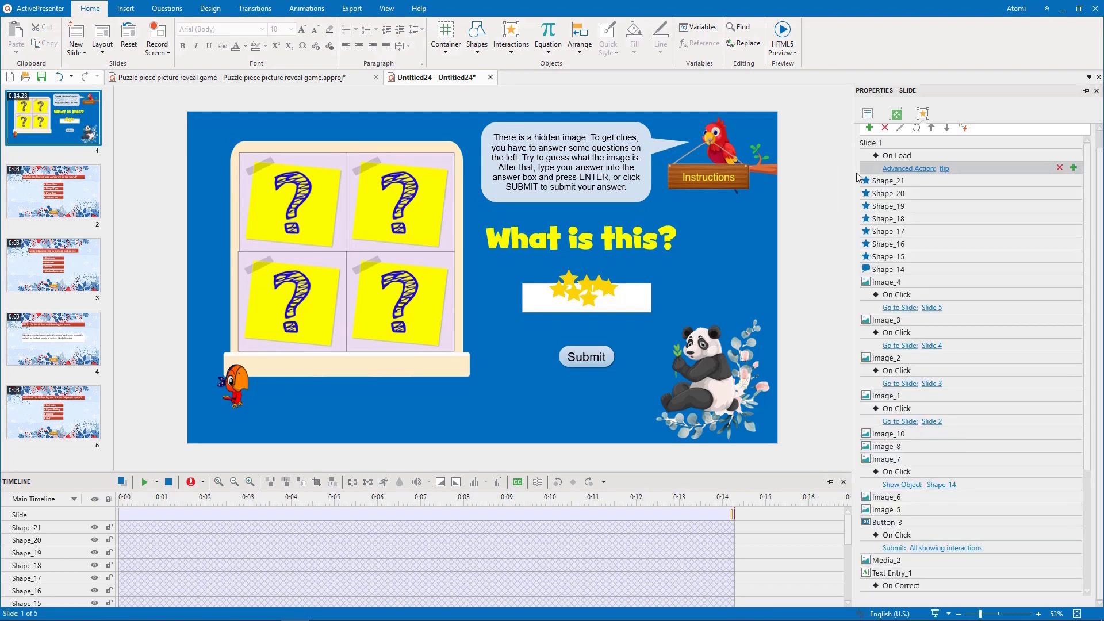
Step: Add a second Advanced Action to slide 1's On Load event and set it to flip
{"action": "left_click", "coordinate": [1074, 167]}
{"action": "left_click", "coordinate": [1065, 553]}
{"action": "left_click", "coordinate": [957, 180]}
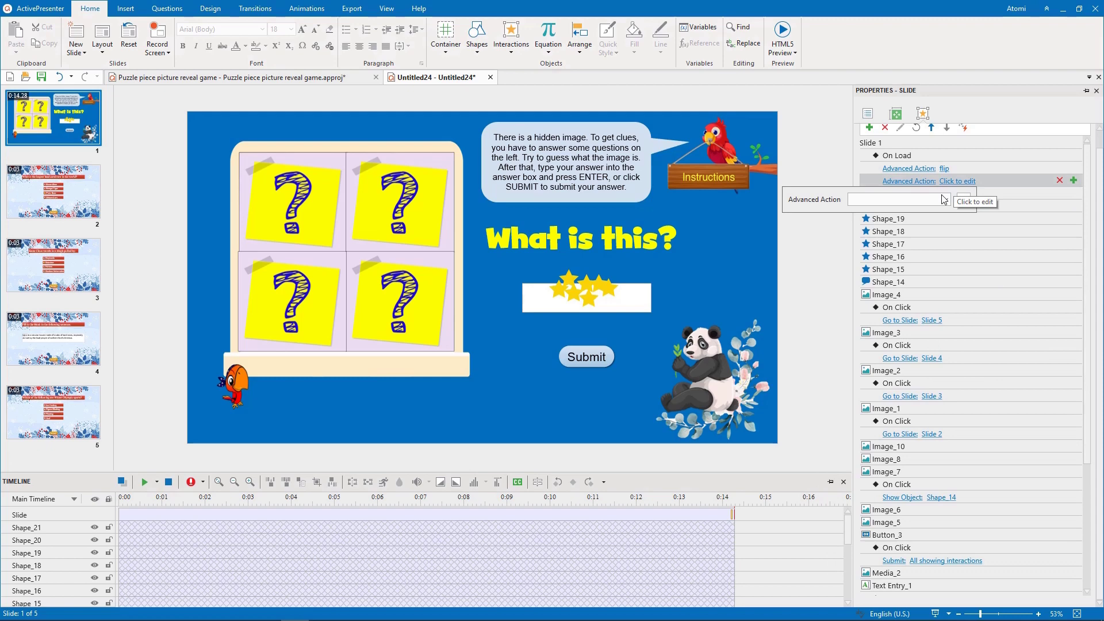
{"action": "left_click", "coordinate": [941, 199]}
{"action": "left_click", "coordinate": [914, 212]}
Step: Set the second flip action's parameters to object Image_2, state Disabled of Image_2, and variable img2
{"action": "left_click", "coordinate": [914, 221]}
{"action": "left_click", "coordinate": [878, 353]}
{"action": "left_click", "coordinate": [880, 238]}
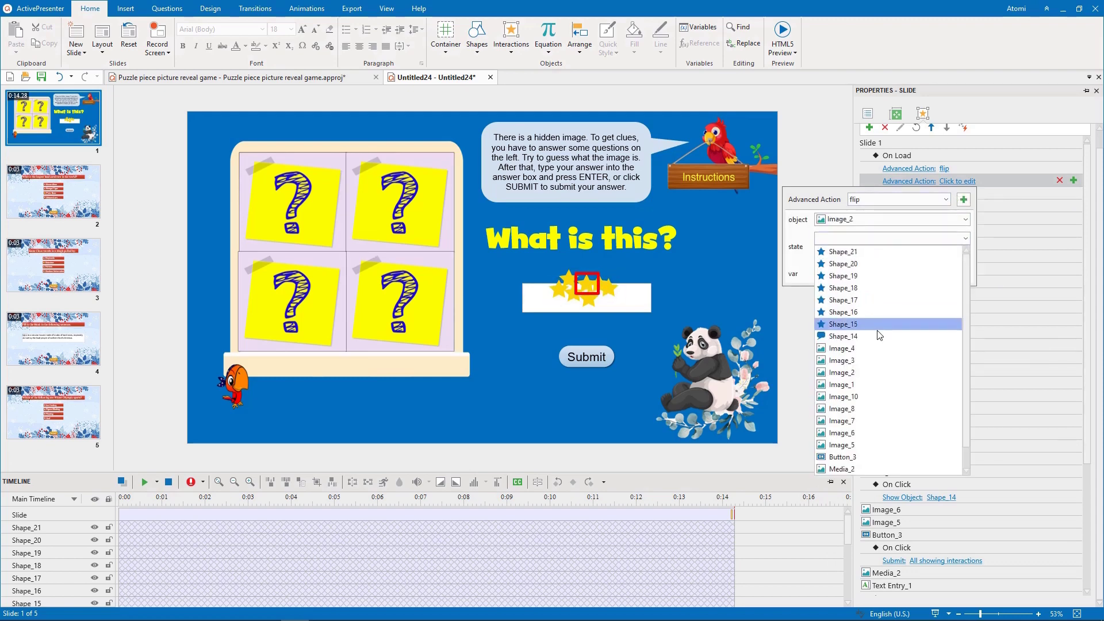
{"action": "left_click", "coordinate": [875, 370]}
{"action": "left_click", "coordinate": [875, 255]}
{"action": "left_click", "coordinate": [829, 269]}
{"action": "left_click", "coordinate": [892, 274]}
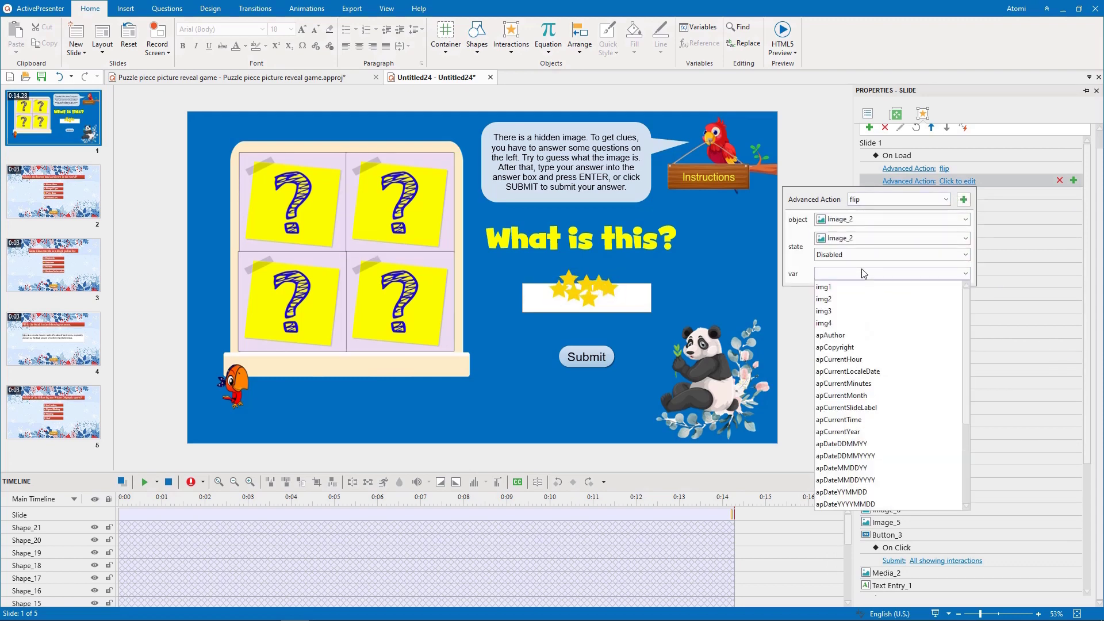
{"action": "left_click", "coordinate": [851, 299]}
{"action": "left_click", "coordinate": [819, 145]}
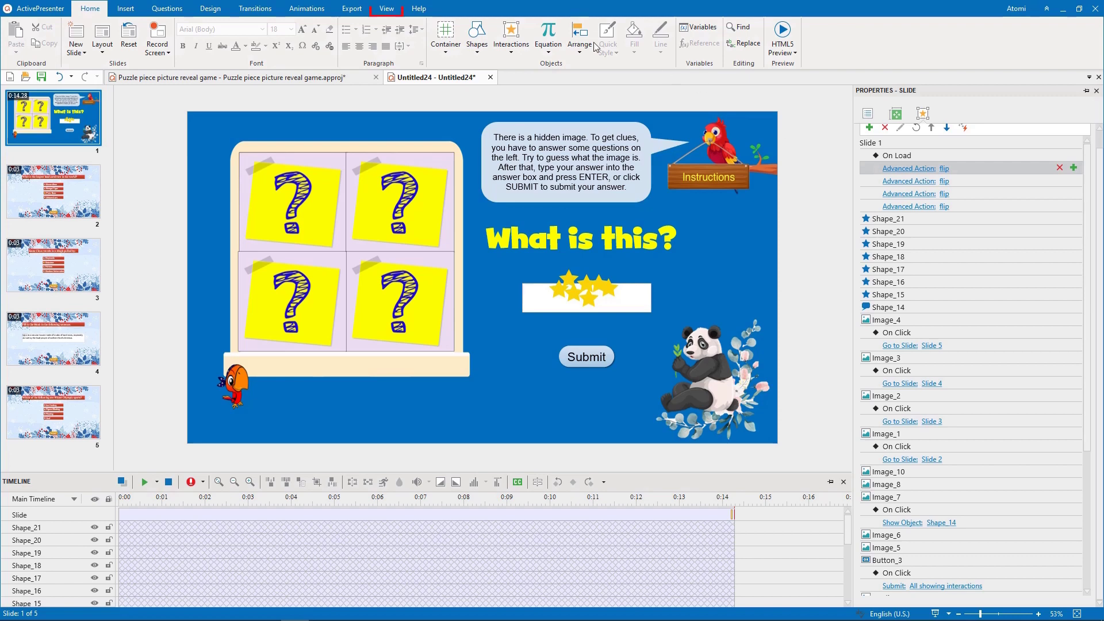
Step: In the Feedback Master, add an On Load event to the Correct Feedback layer
{"action": "left_click", "coordinate": [396, 10]}
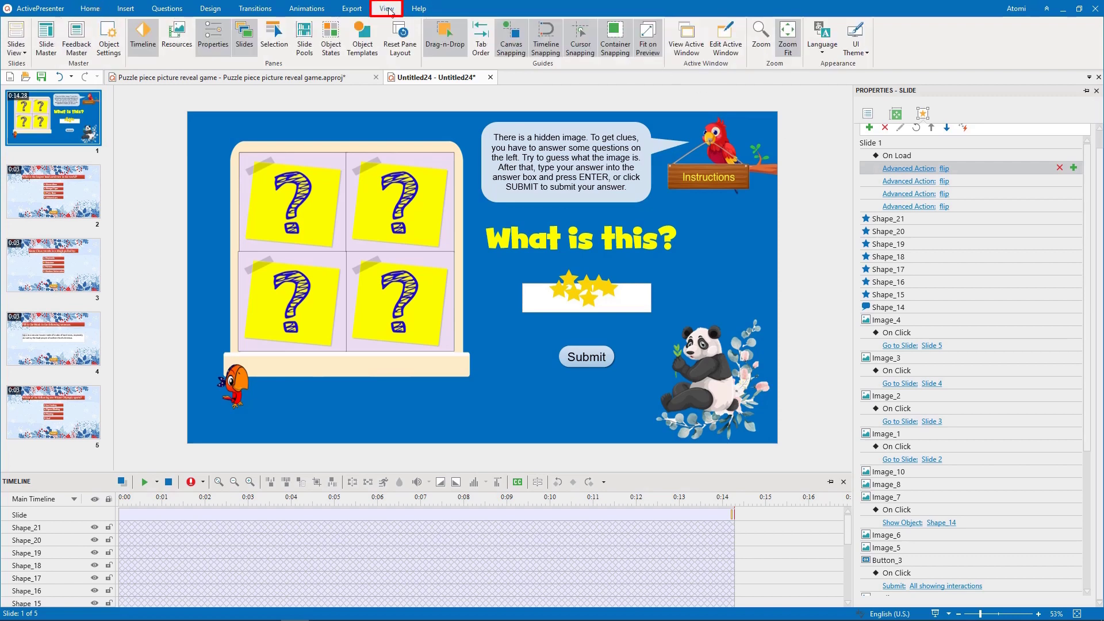
{"action": "left_click", "coordinate": [82, 49]}
{"action": "left_click", "coordinate": [59, 168]}
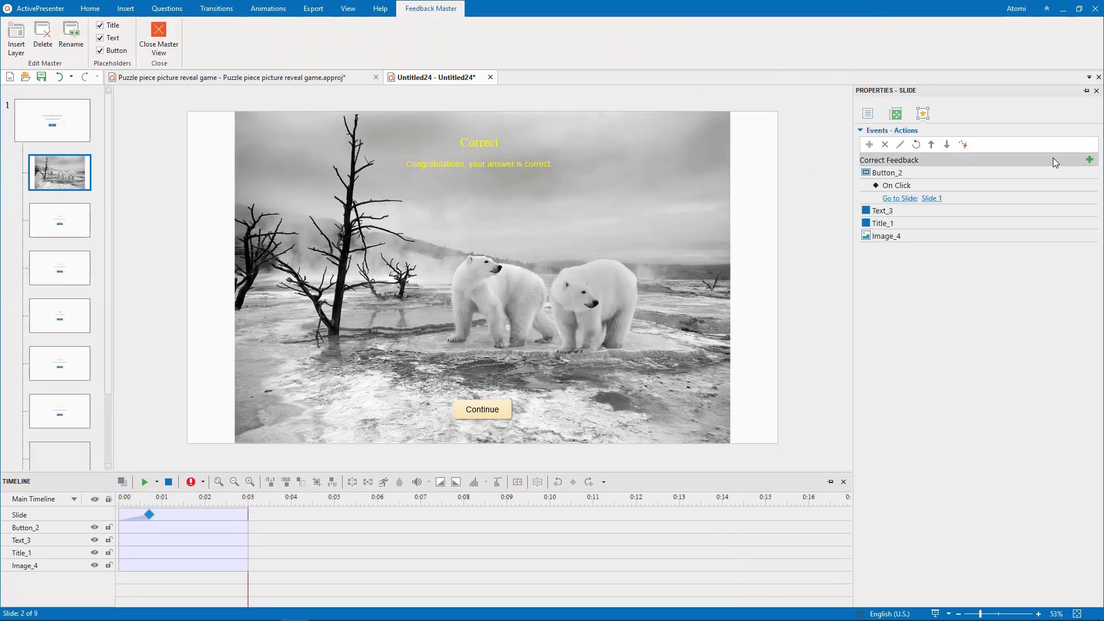
{"action": "left_click", "coordinate": [1089, 159]}
{"action": "left_click", "coordinate": [1064, 174]}
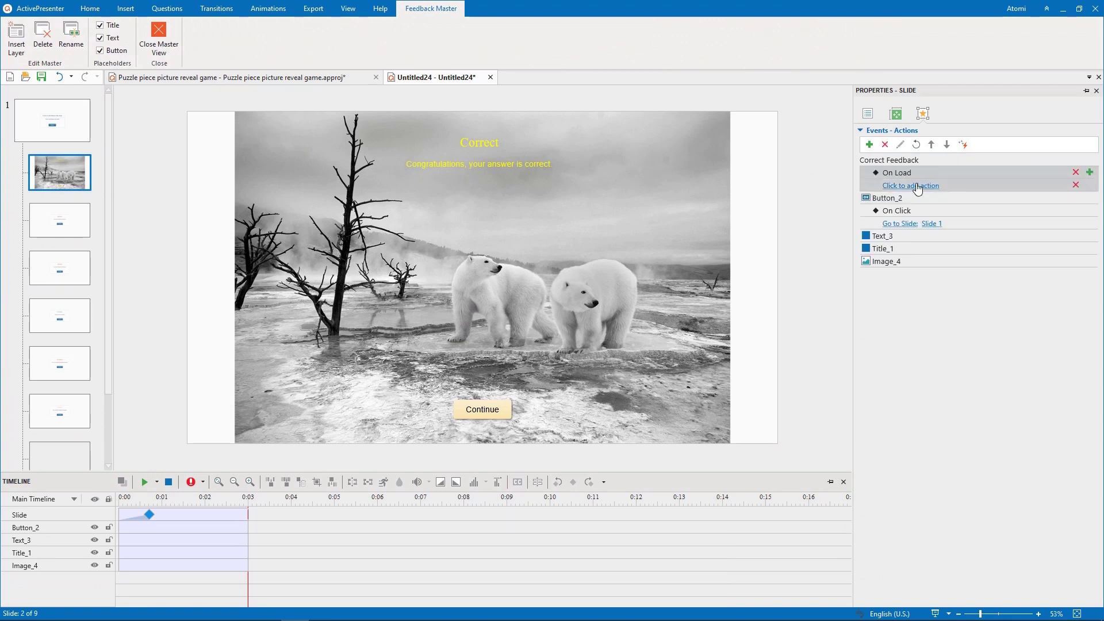
Step: Add a Change Object State action to the On Load event that sets Image_4 to the Polar bear (Default) state
{"action": "left_click", "coordinate": [917, 186]}
{"action": "left_click", "coordinate": [1070, 357]}
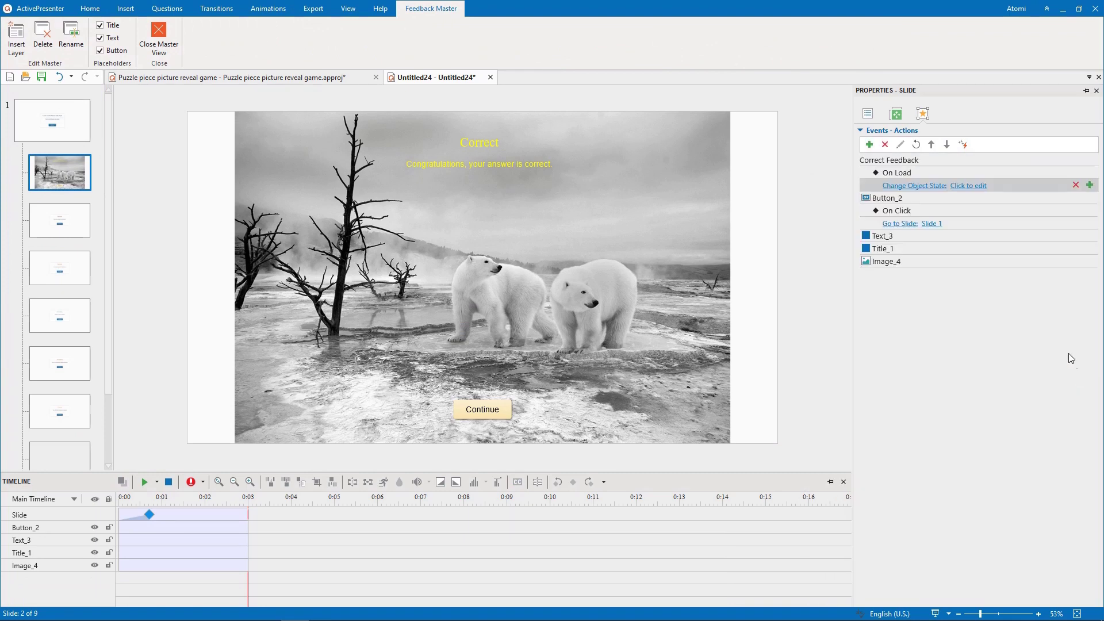
{"action": "left_click", "coordinate": [969, 186]}
{"action": "left_click", "coordinate": [1014, 205]}
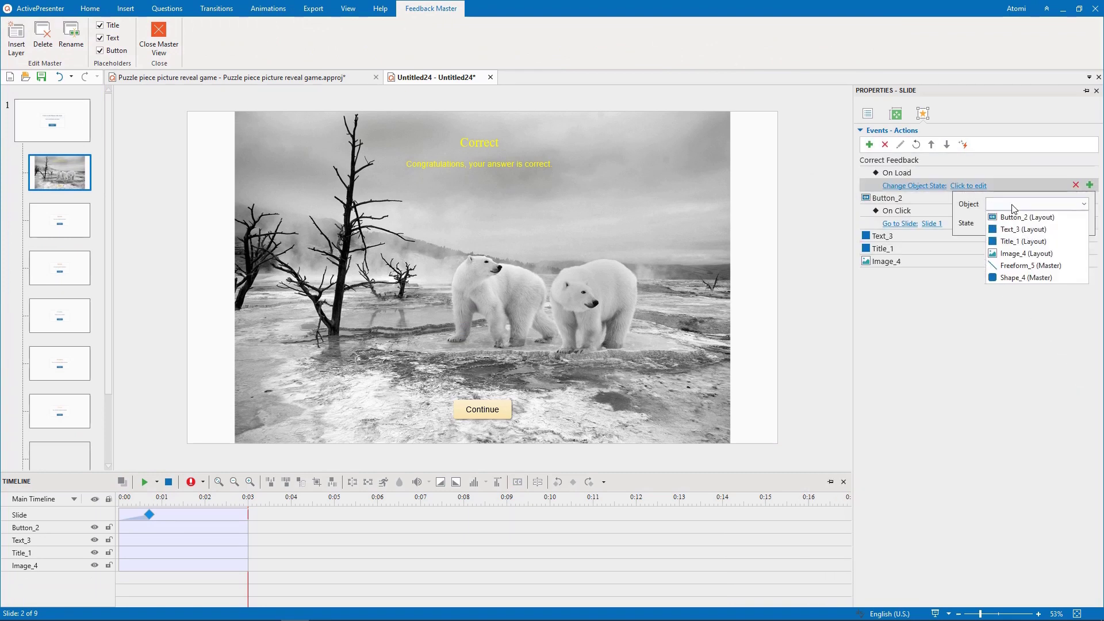
{"action": "left_click", "coordinate": [1024, 252]}
{"action": "left_click", "coordinate": [1023, 305]}
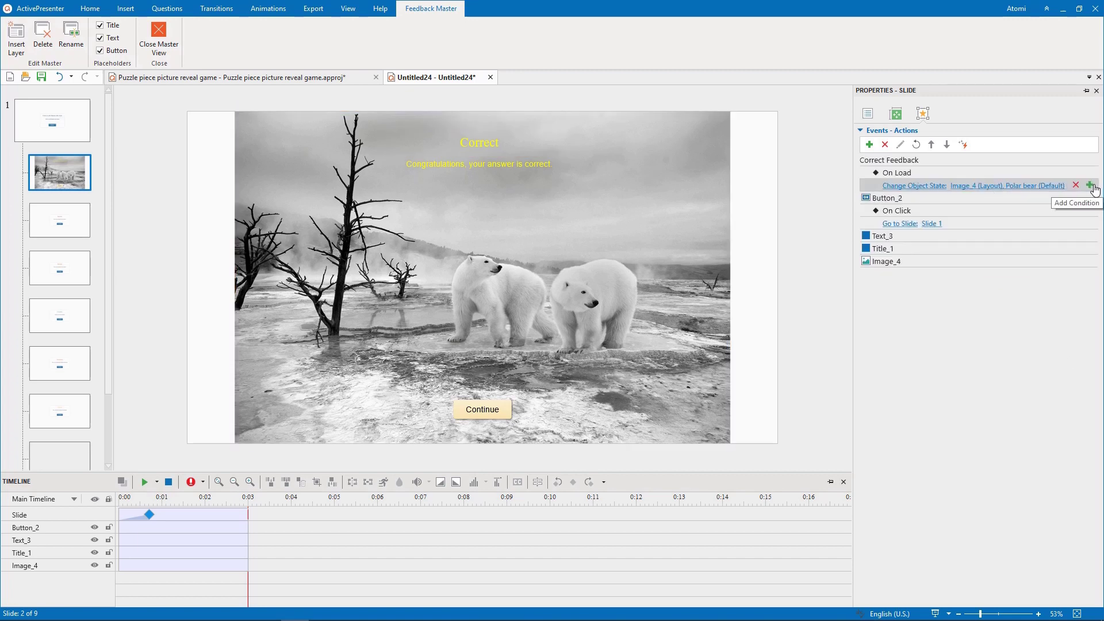
Step: Add a condition to the Polar bear state change requiring variable fb1 to be equal to True
{"action": "left_click", "coordinate": [1090, 184]}
{"action": "left_click", "coordinate": [1057, 263]}
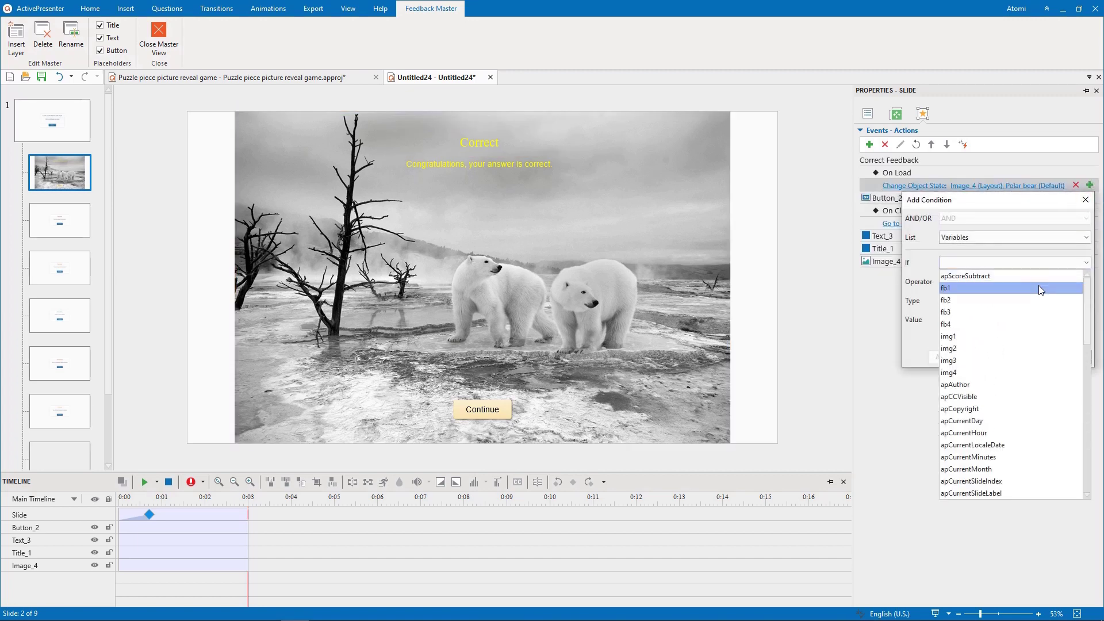
{"action": "left_click", "coordinate": [1038, 287]}
{"action": "left_click", "coordinate": [1017, 319]}
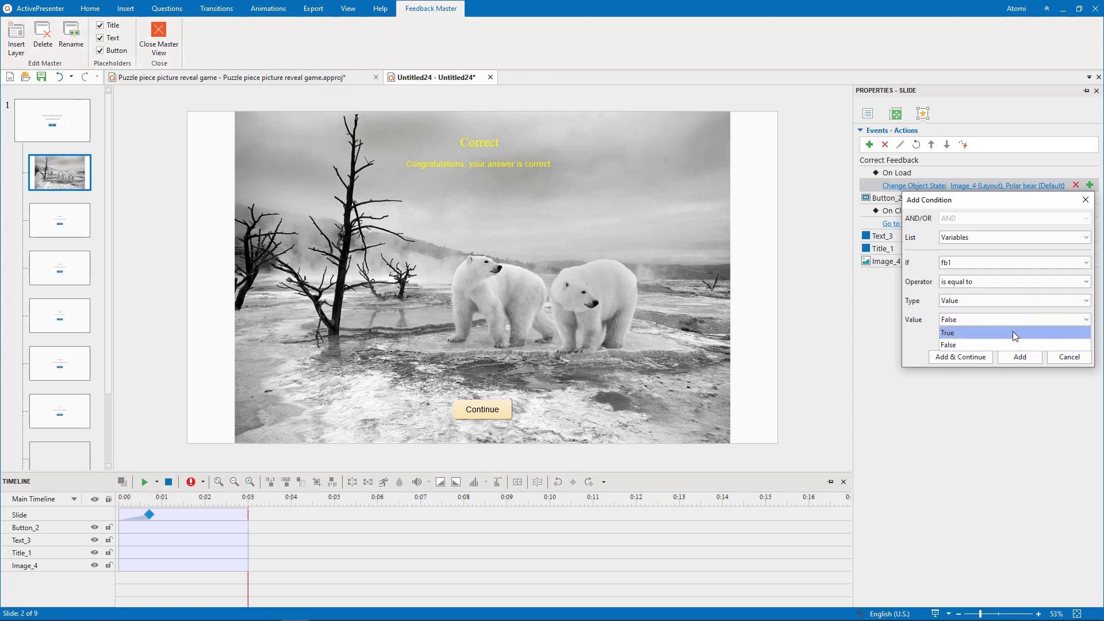
{"action": "left_click", "coordinate": [1013, 332]}
{"action": "left_click", "coordinate": [1020, 357]}
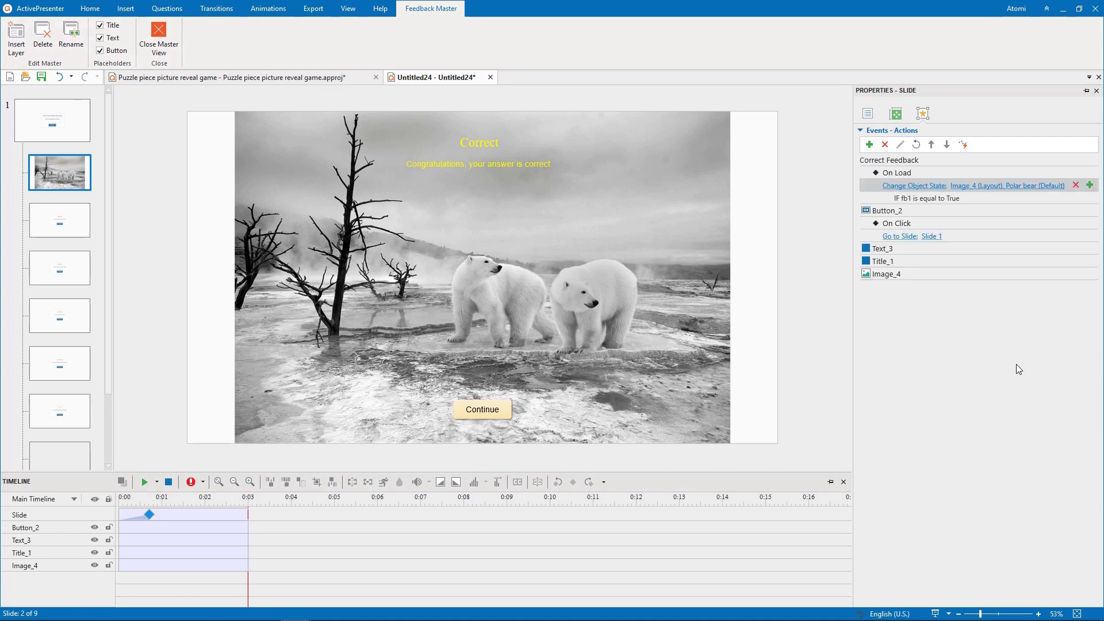
Step: Add another Change Object State action to the On Load event that sets Image_4 to the reindeer state
{"action": "left_click", "coordinate": [1090, 172]}
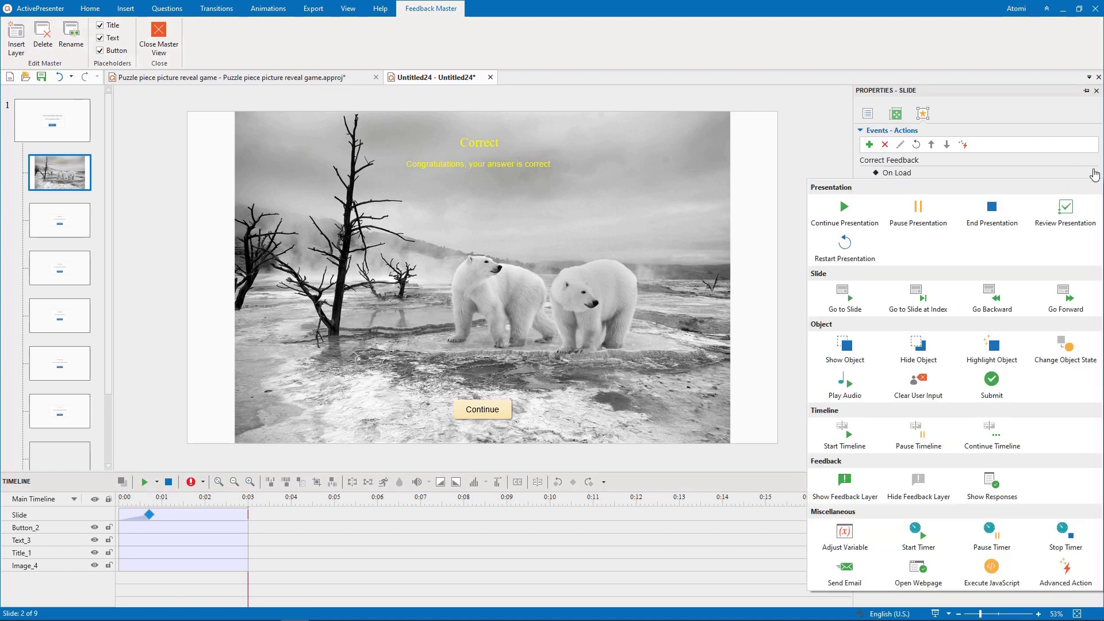
{"action": "left_click", "coordinate": [1029, 290]}
{"action": "left_click", "coordinate": [969, 211]}
{"action": "left_click", "coordinate": [1035, 229]}
{"action": "left_click", "coordinate": [1027, 278]}
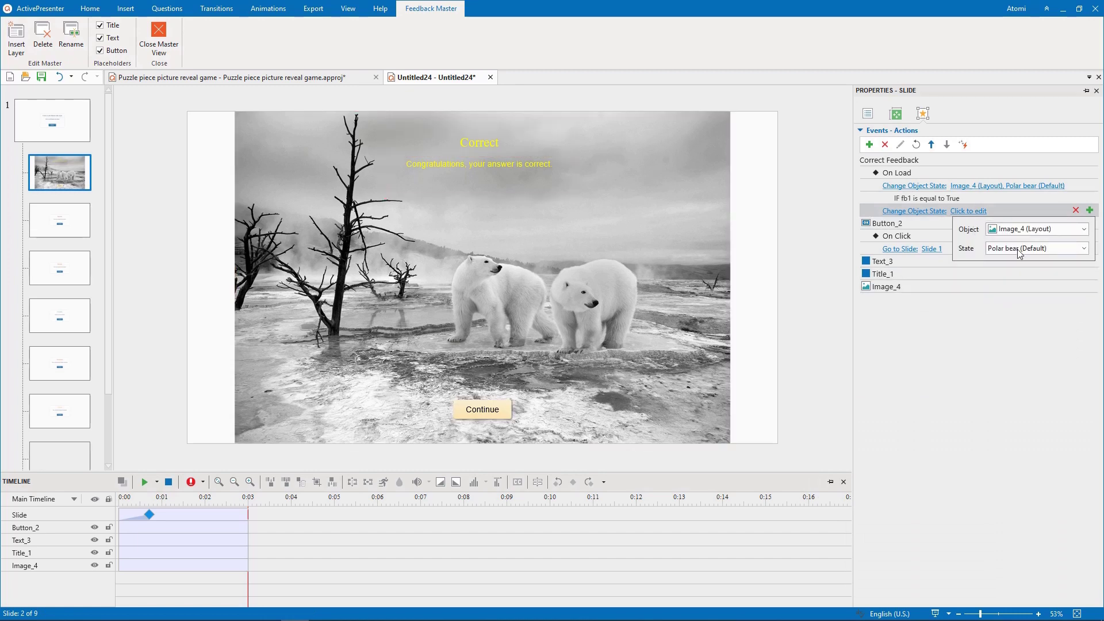
{"action": "left_click", "coordinate": [1035, 248]}
{"action": "left_click", "coordinate": [1017, 275]}
Step: Make the reindeer state change conditional on fb2 being equal to True, and leave the Feedback Master view
{"action": "left_click", "coordinate": [1091, 210]}
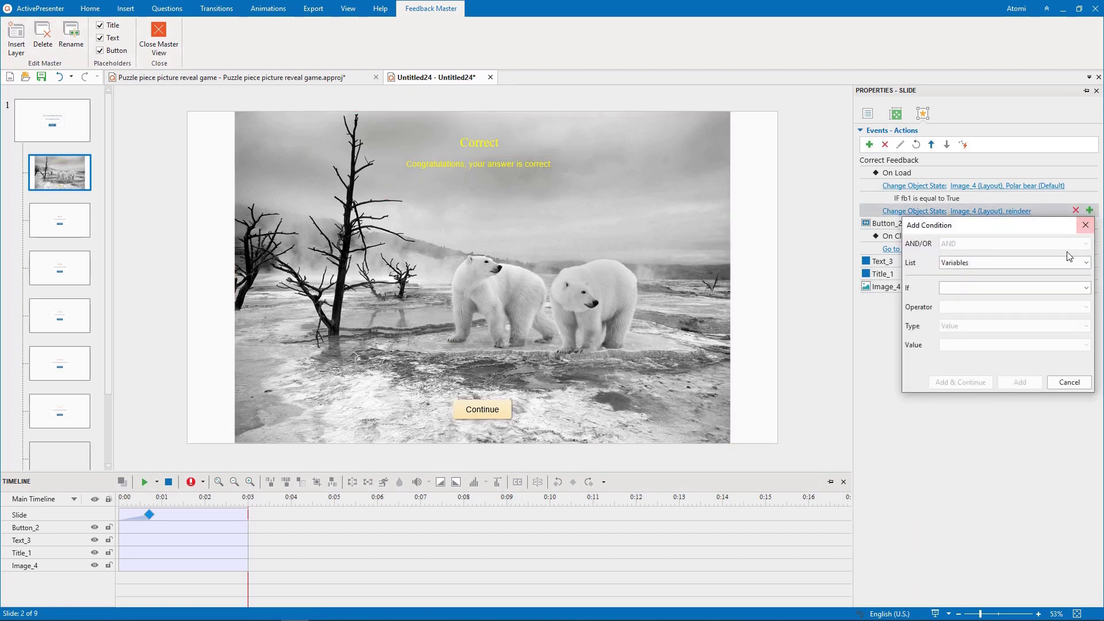
{"action": "left_click", "coordinate": [1053, 288]}
{"action": "left_click", "coordinate": [1039, 326]}
{"action": "left_click", "coordinate": [1012, 377]}
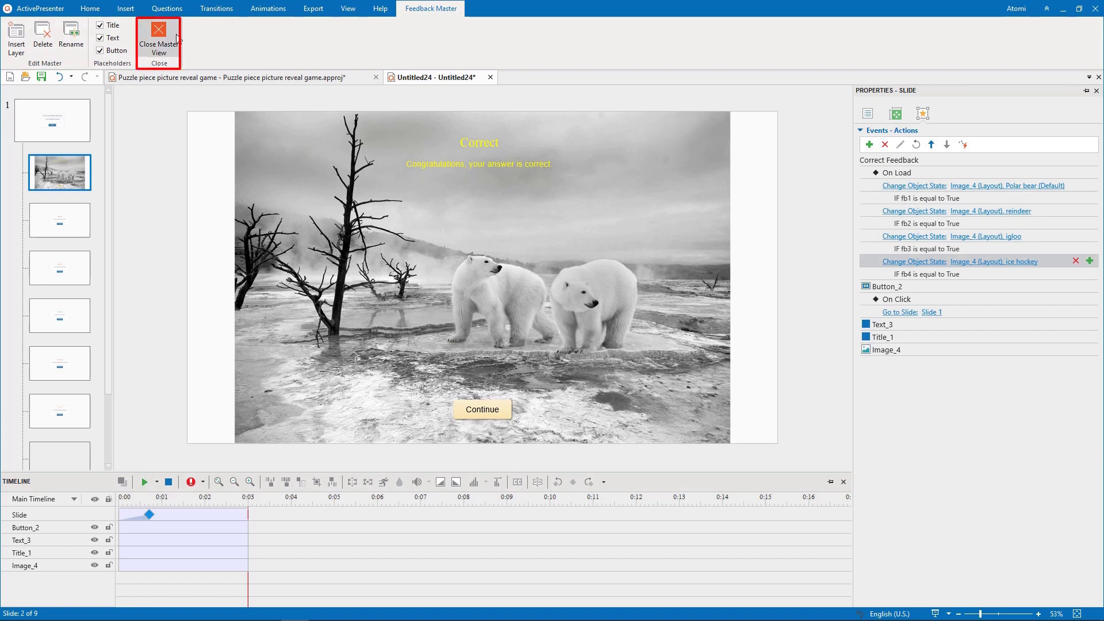
{"action": "left_click", "coordinate": [159, 35]}
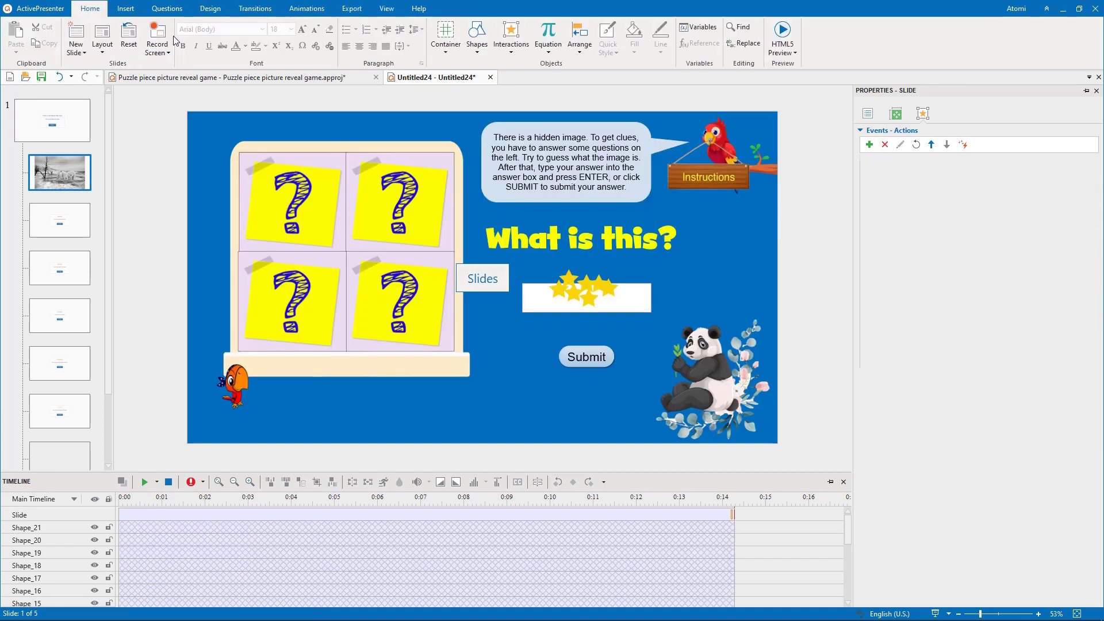
Step: Preview the project in HTML5 and open the game's instructions
{"action": "left_click", "coordinate": [352, 8]}
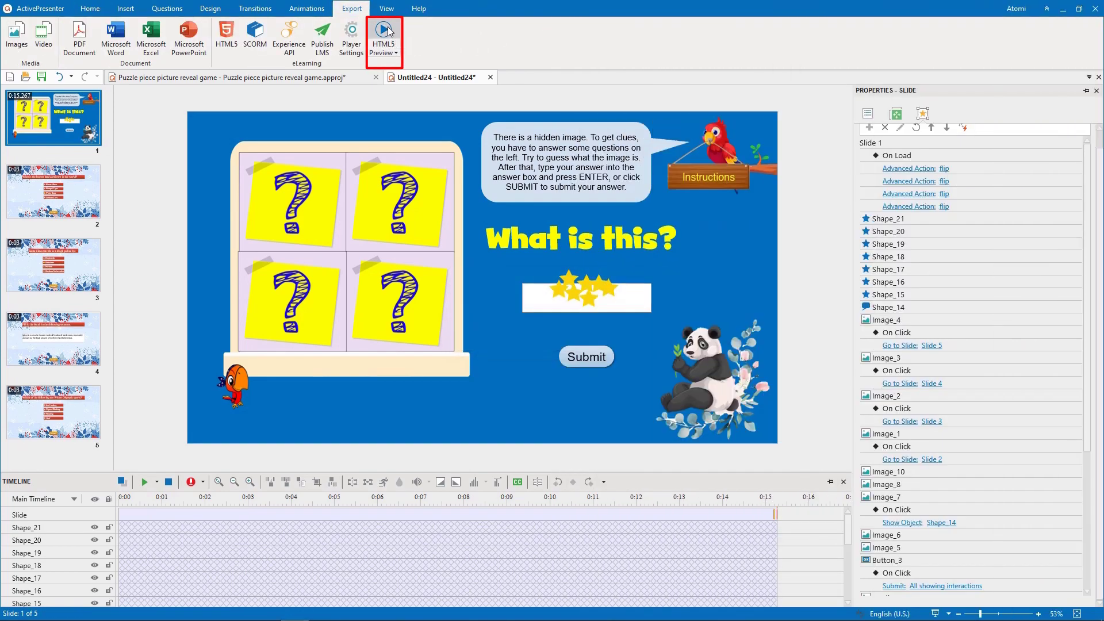
{"action": "left_click", "coordinate": [390, 32]}
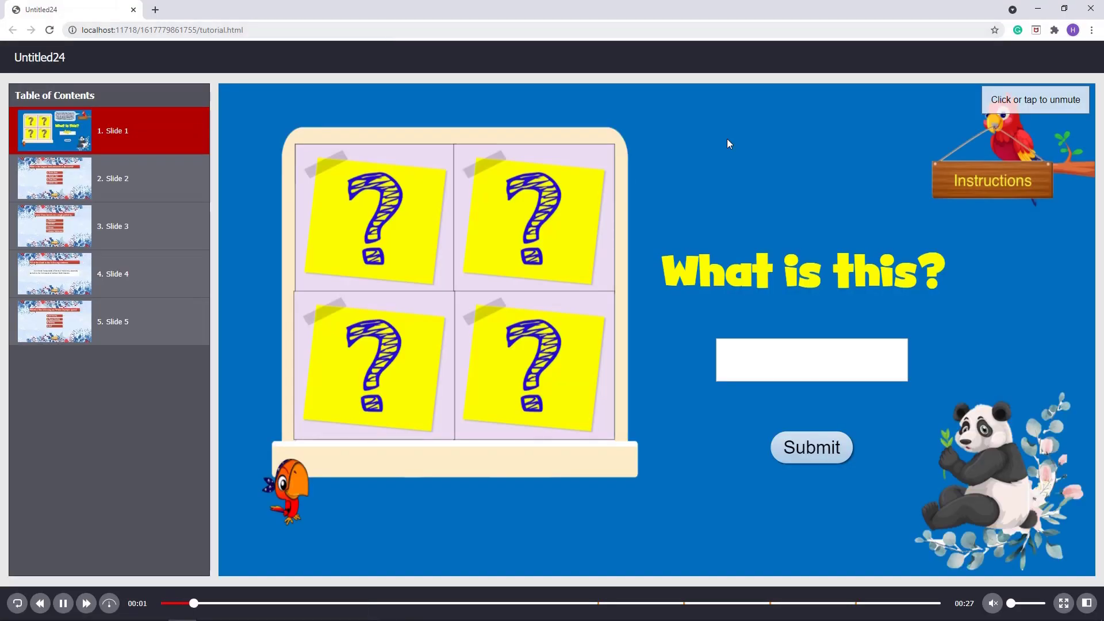
{"action": "left_click", "coordinate": [992, 182]}
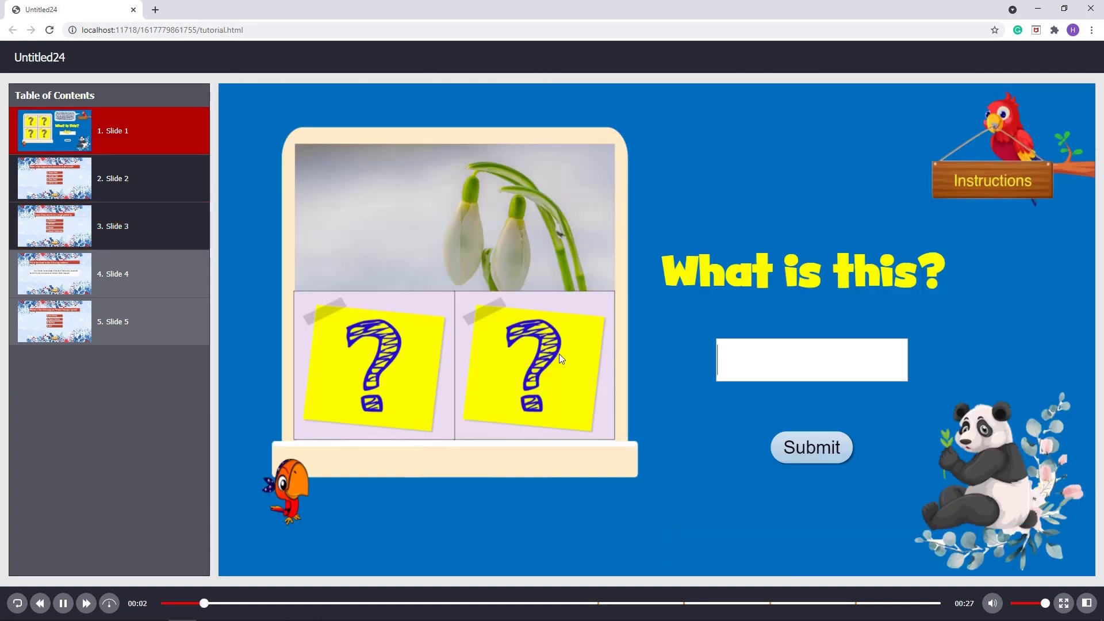
Step: Test the lower-right tile by filling its blank with igloo, submitting the answer and continuing past the feedback
{"action": "left_click", "coordinate": [559, 354]}
{"action": "type", "text": "igloo"}
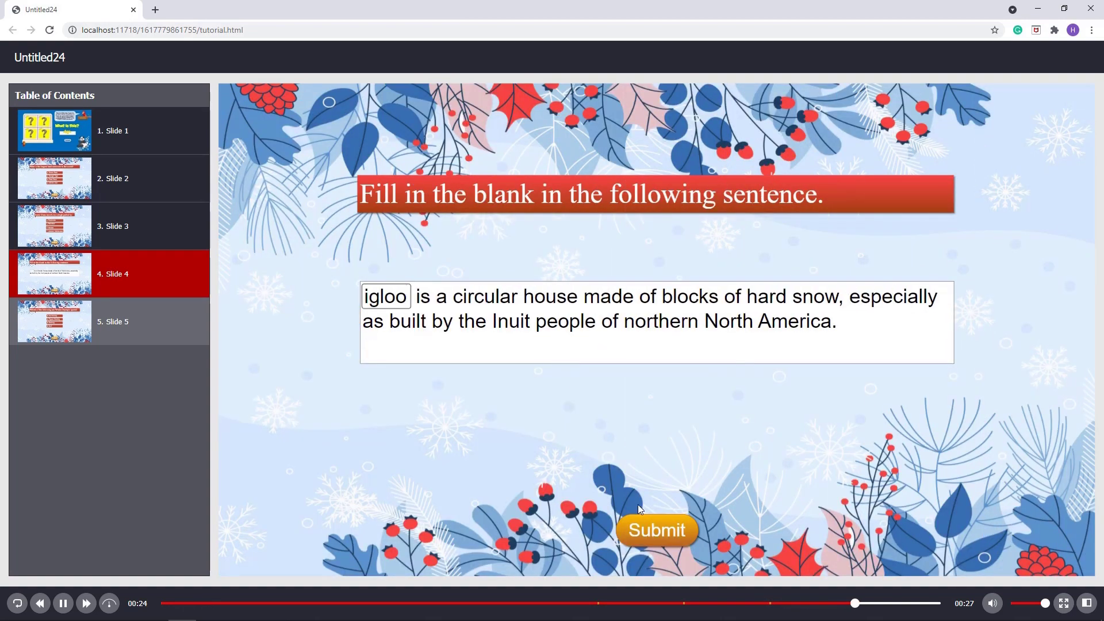
{"action": "left_click", "coordinate": [656, 529]}
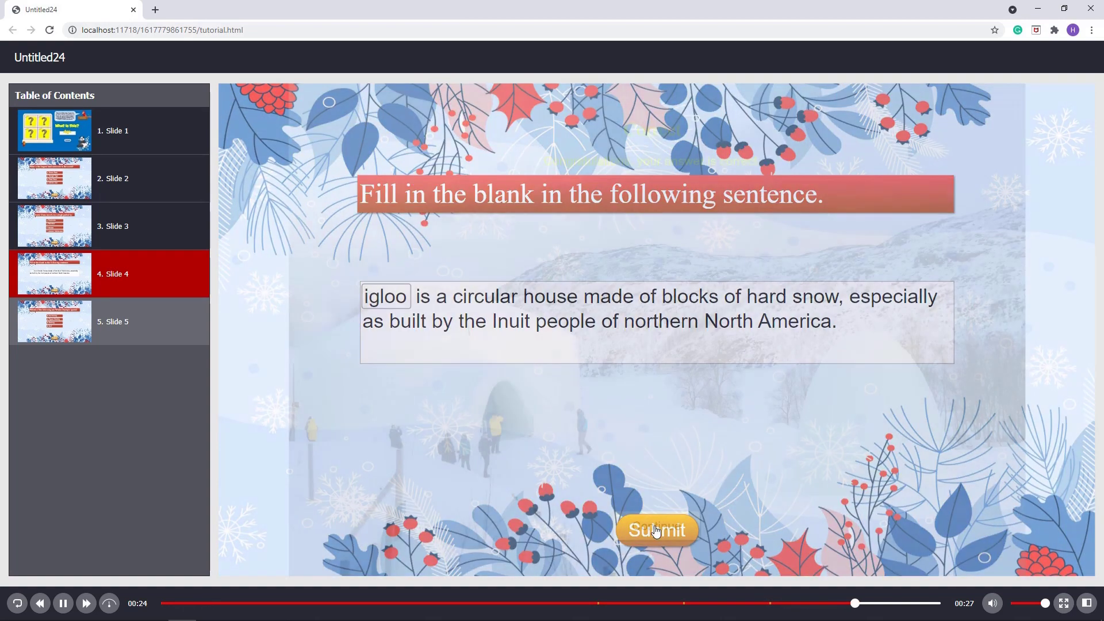
{"action": "left_click", "coordinate": [656, 527]}
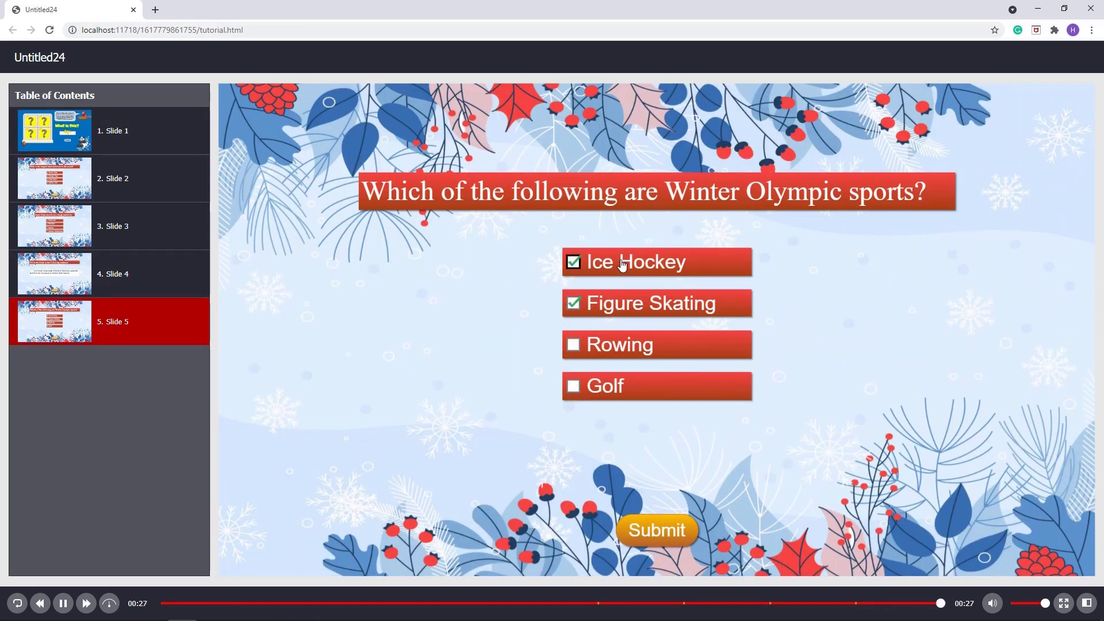
Step: Submit the Winter Olympic sports question with Rowing also selected, continue past the feedback, and enter winter as the hidden picture's answer
{"action": "left_click", "coordinate": [627, 345]}
{"action": "left_click", "coordinate": [665, 542]}
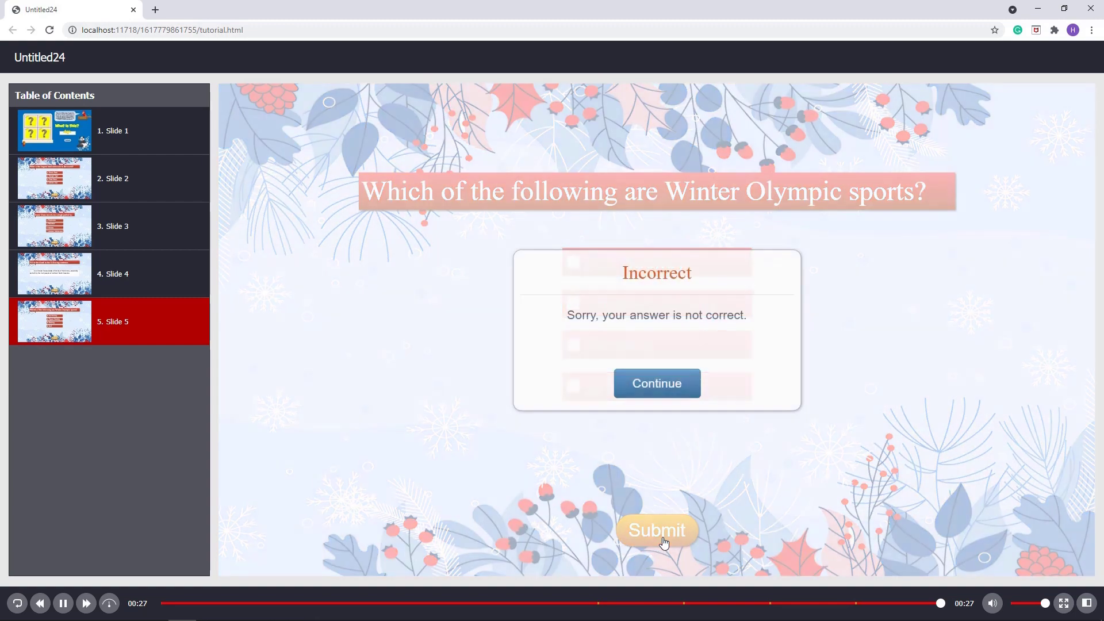
{"action": "left_click", "coordinate": [669, 384]}
{"action": "type", "text": "winter"}
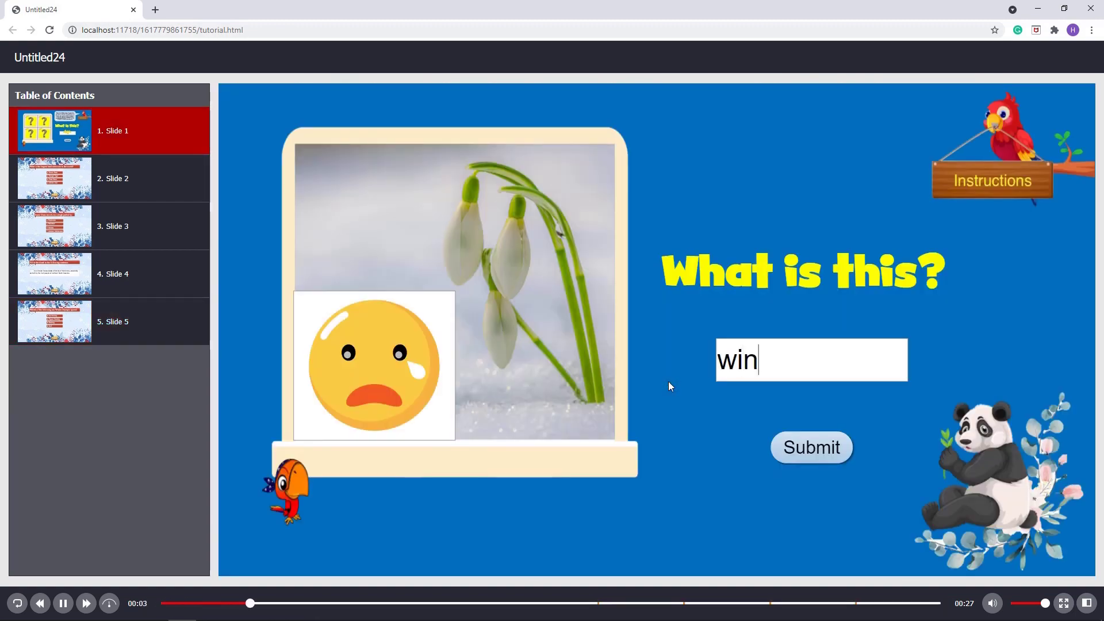